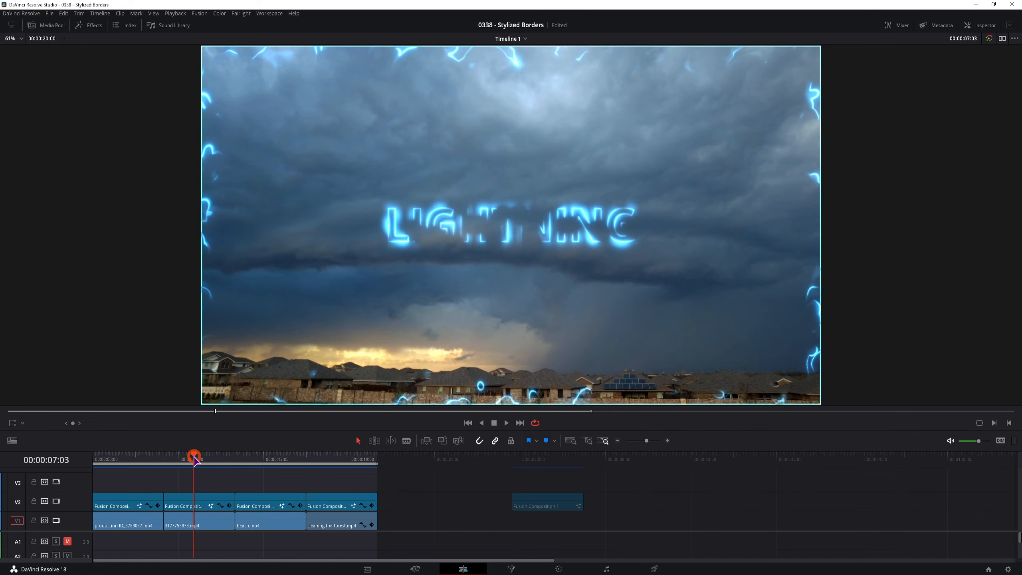
- Preview the lightning, psychedelic and fire border examples on the timeline
left_click(267, 459)
left_click(352, 459)
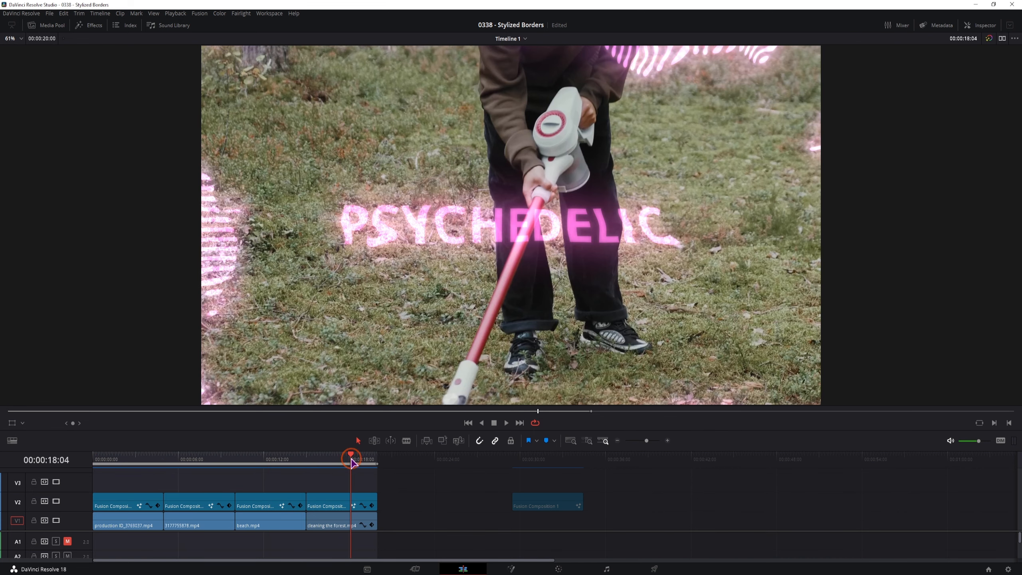
left_click(117, 459)
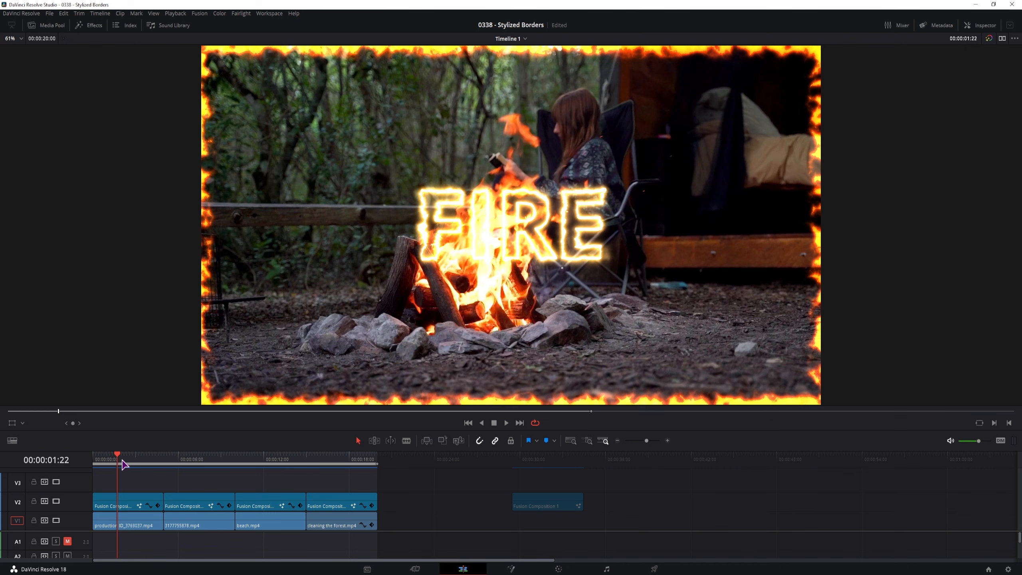
left_click(52, 25)
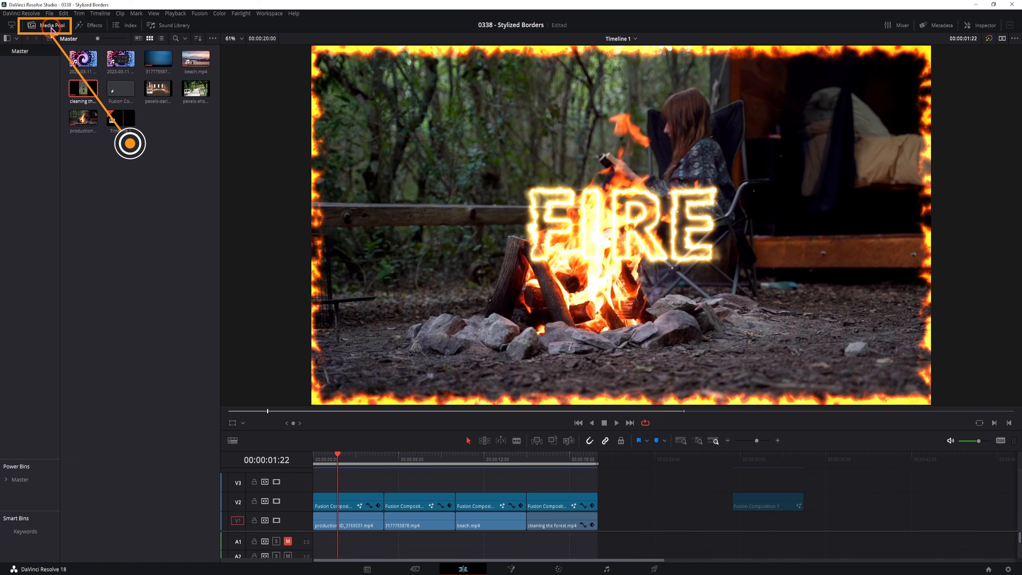
right_click(129, 231)
left_click(142, 274)
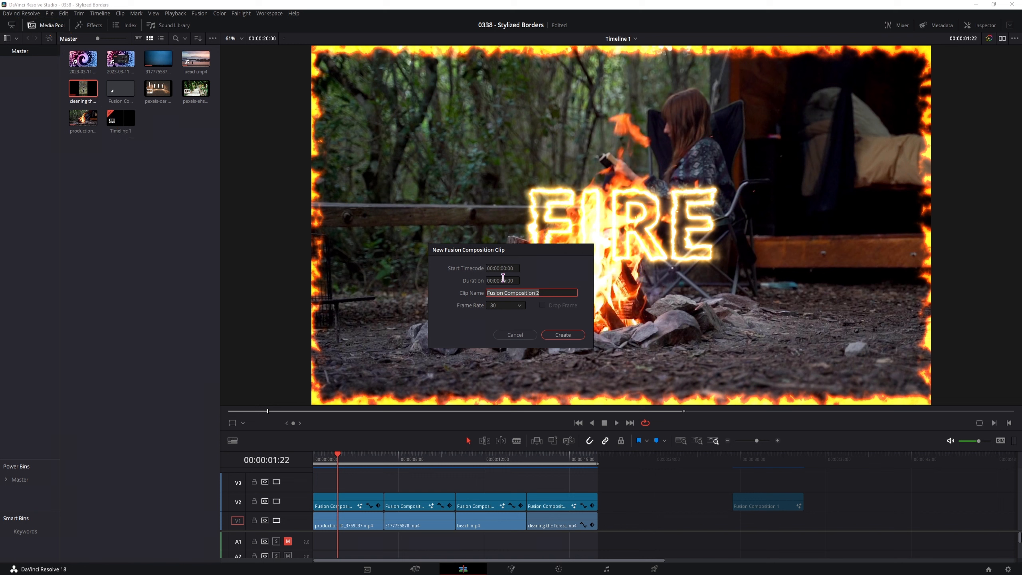
left_click(521, 335)
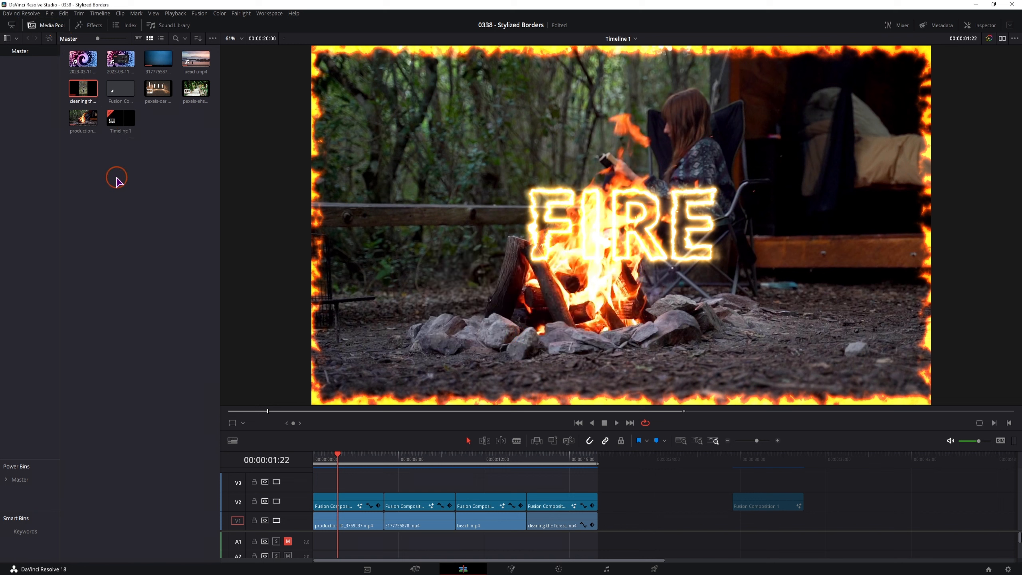
- Activate the Fusion Composition 1 clip on track V2 and open it on the Fusion page
left_click(113, 92)
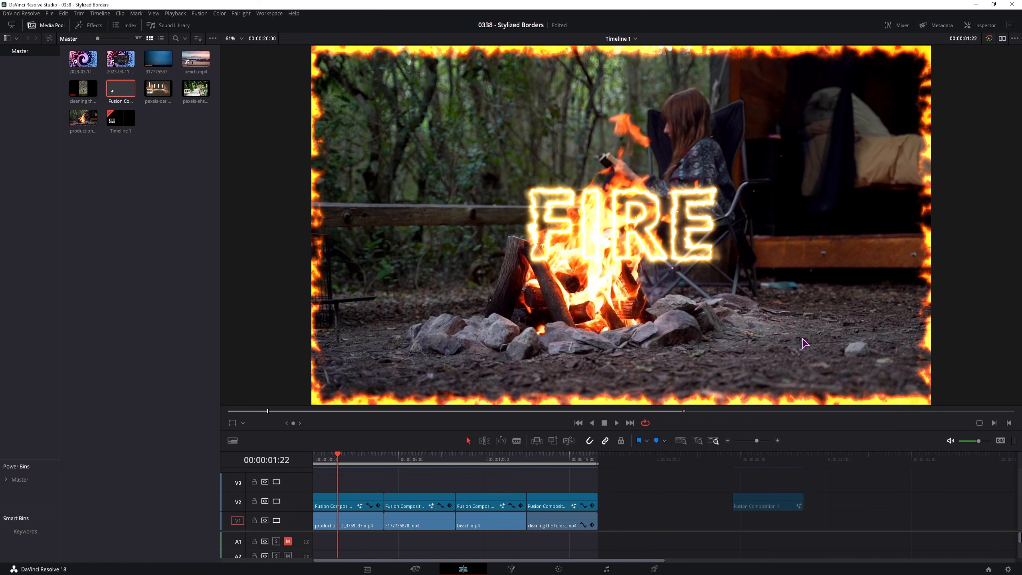
left_click_drag(768, 499, 768, 499)
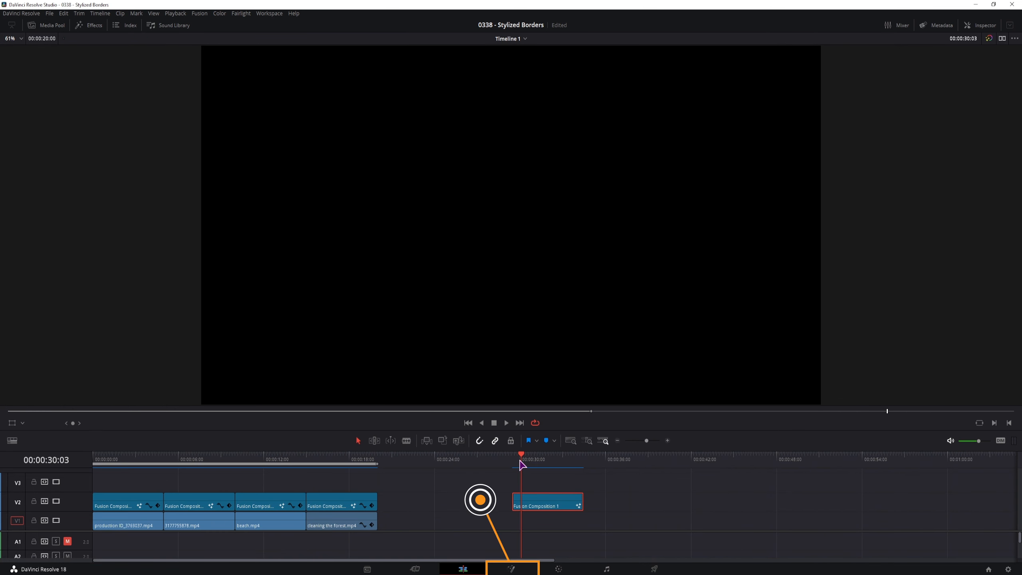
left_click(510, 569)
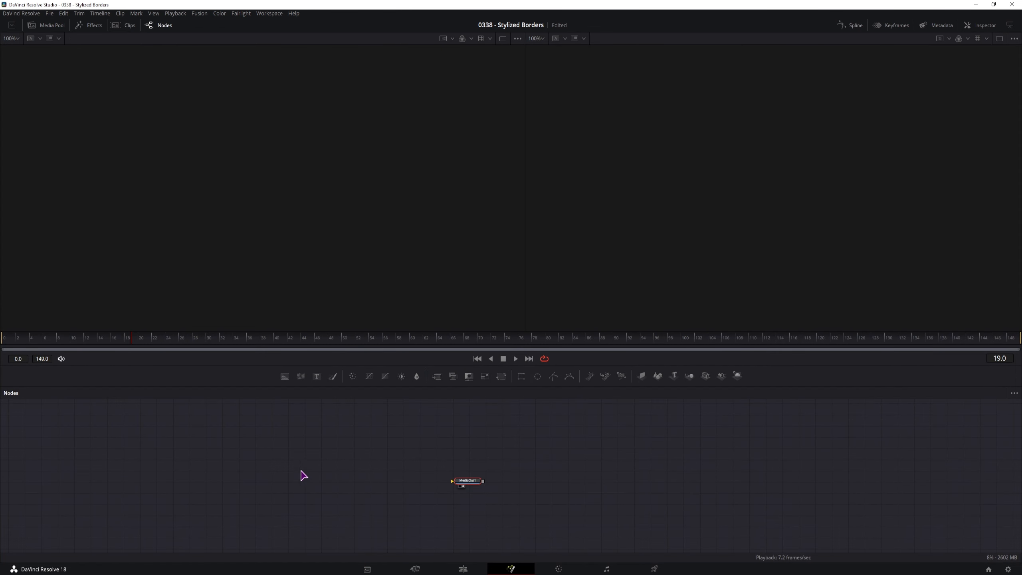
- Feed MediaOut1 with a Background node masked by a Rectangle, and show the output in a single viewer with the Inspector open
left_click_drag(521, 376, 193, 467)
mouse_move(284, 376)
left_mouse_down()
mouse_move(233, 470)
mouse_move(219, 469)
mouse_move(464, 485)
left_mouse_up()
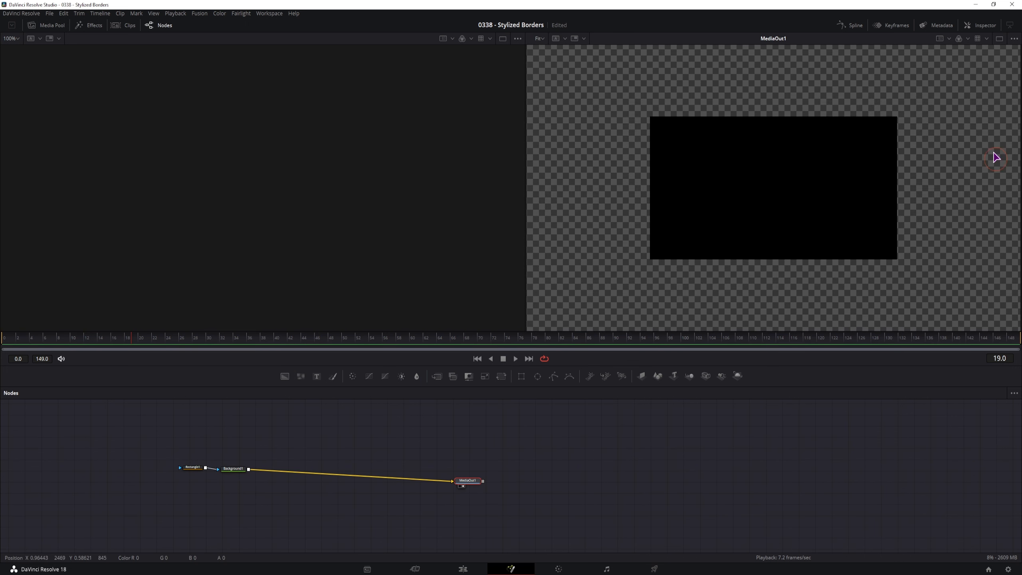
left_click(984, 26)
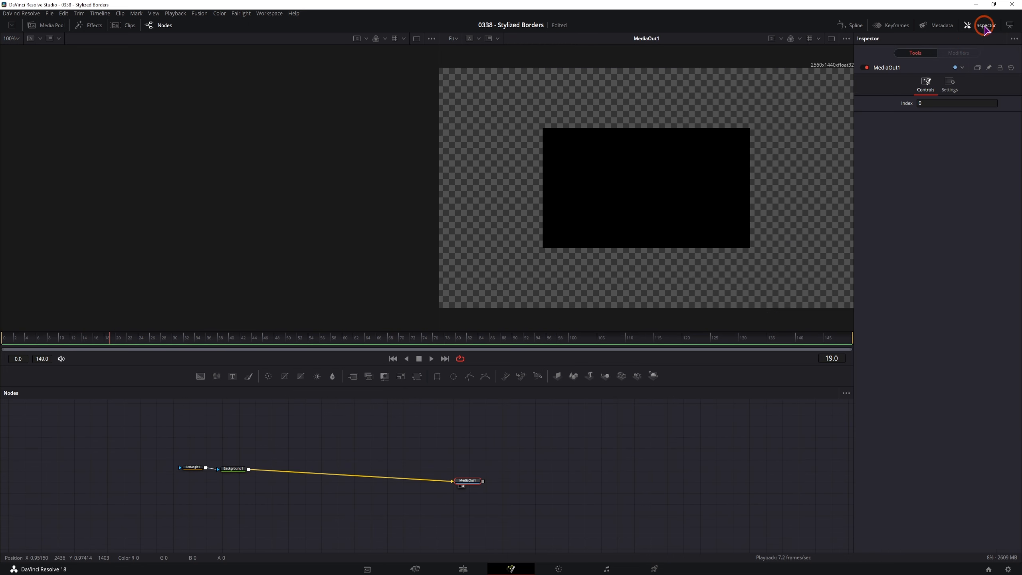
left_click(832, 38)
- Set the width and height of the Rectangle1 mask to 1.0
left_click(194, 469)
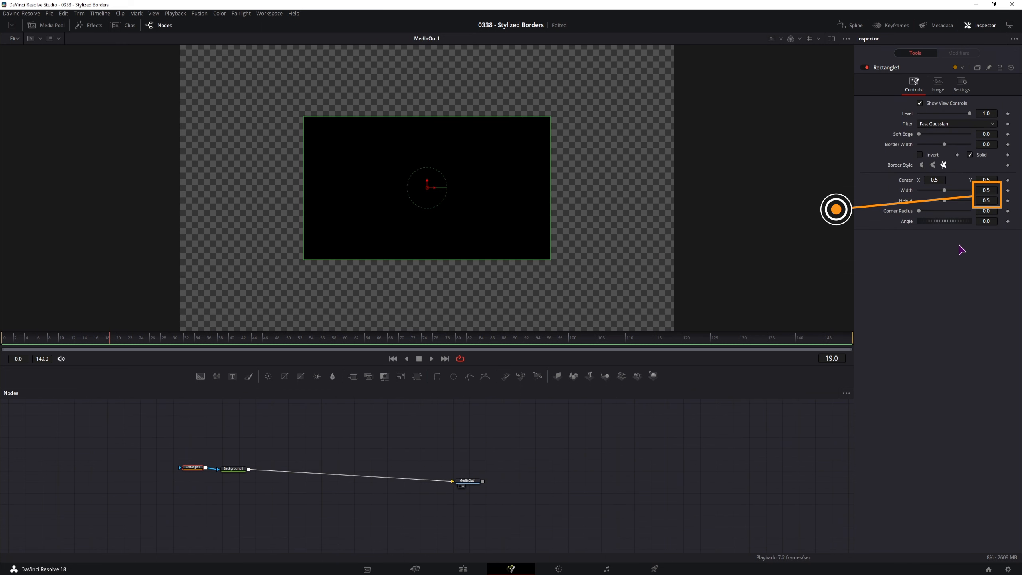
double_click(990, 190)
type("1")
double_click(992, 201)
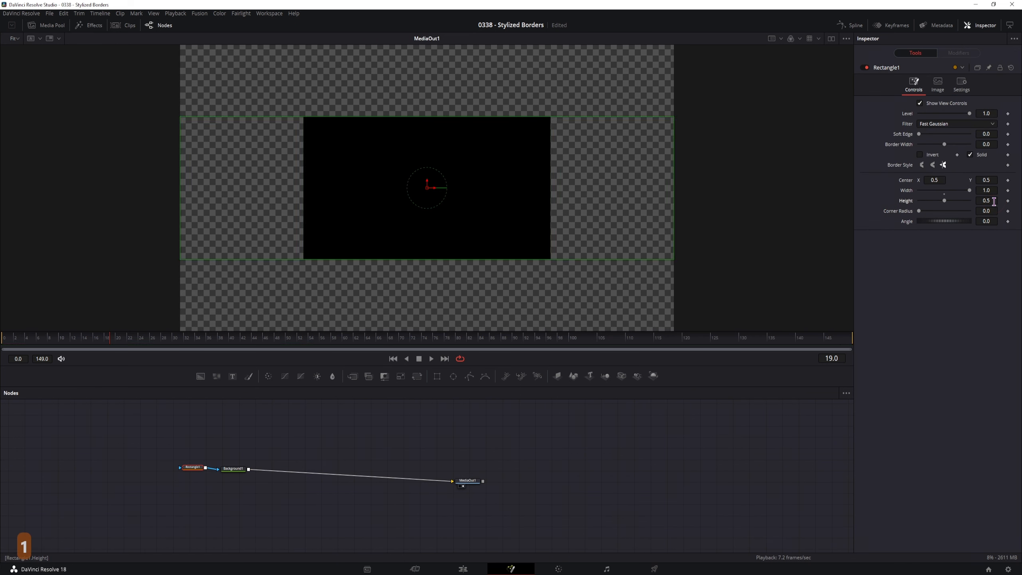
type("1")
key("Return")
- Turn off Solid for the Rectangle1 mask and set its border width to about 0.0232
left_click(971, 156)
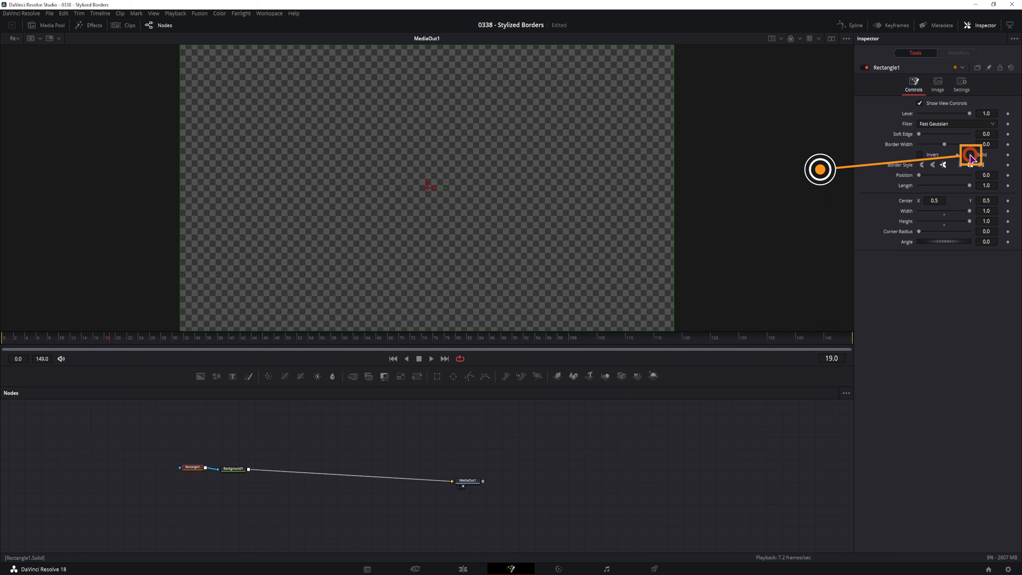
left_click_drag(1002, 141, 1020, 140)
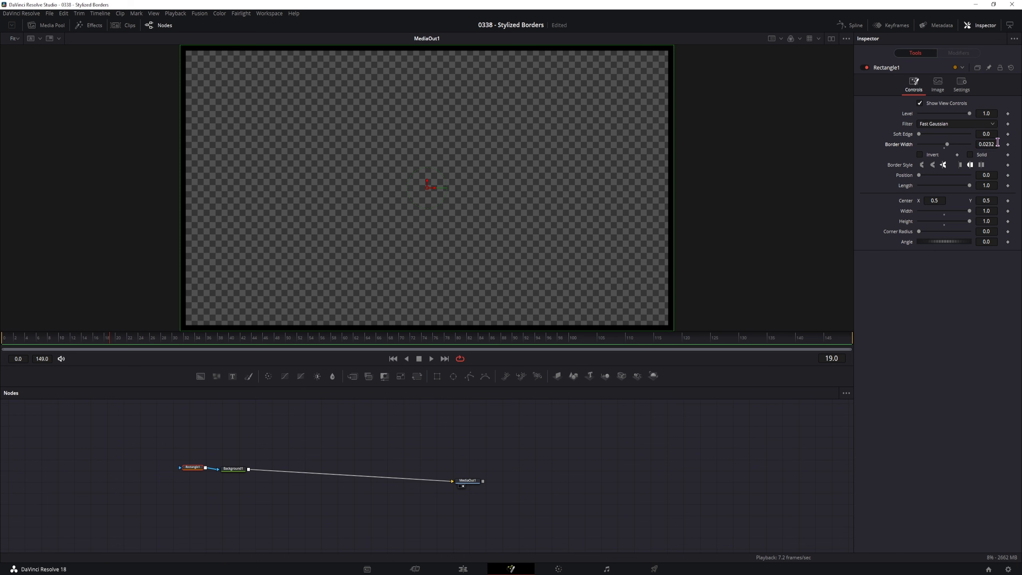
left_click(348, 453)
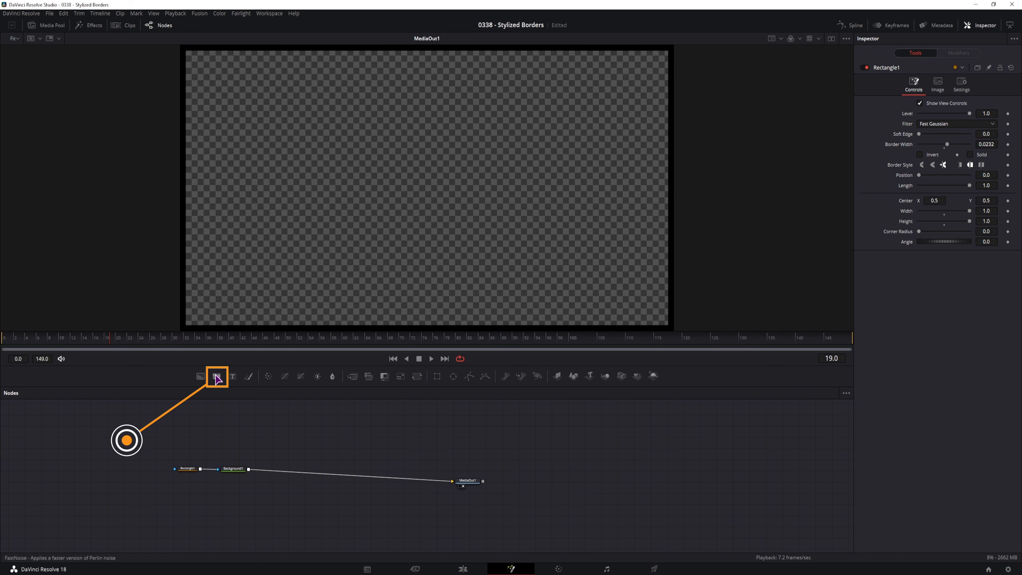
- Add an unconnected Fast Noise node above the node chain and display it in a second viewer
left_click_drag(217, 376, 327, 442)
left_click(831, 38)
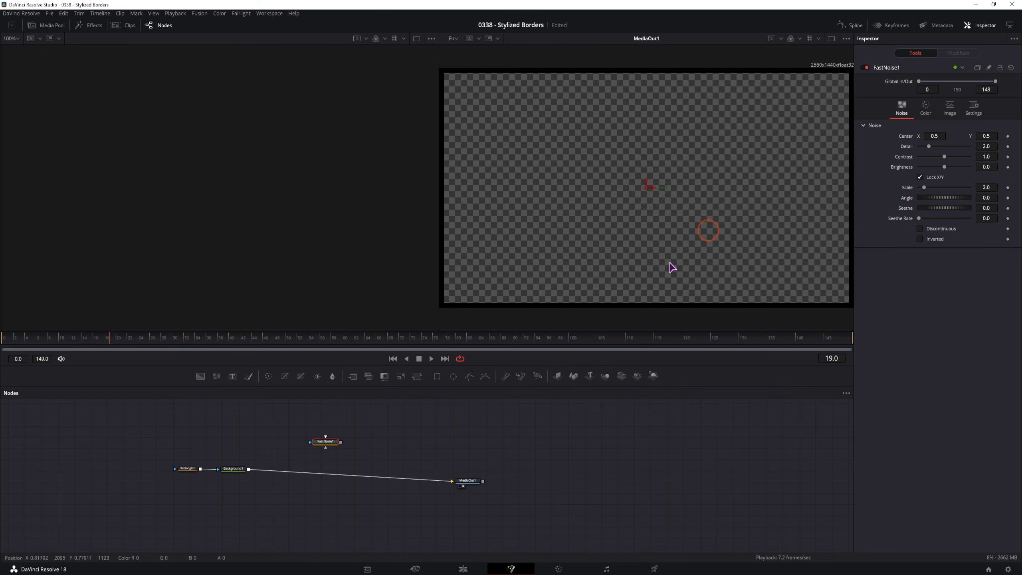
key("1")
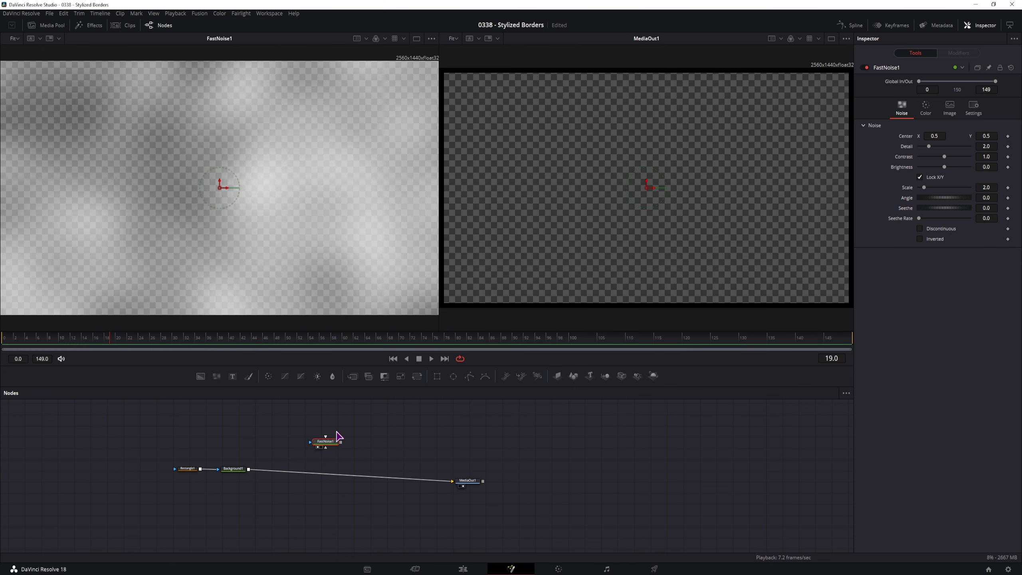
left_click_drag(335, 443, 331, 439)
- Insert a Displace node between Background1 and MediaOut1 and connect FastNoise1 to it as the displacement source
left_click(365, 441)
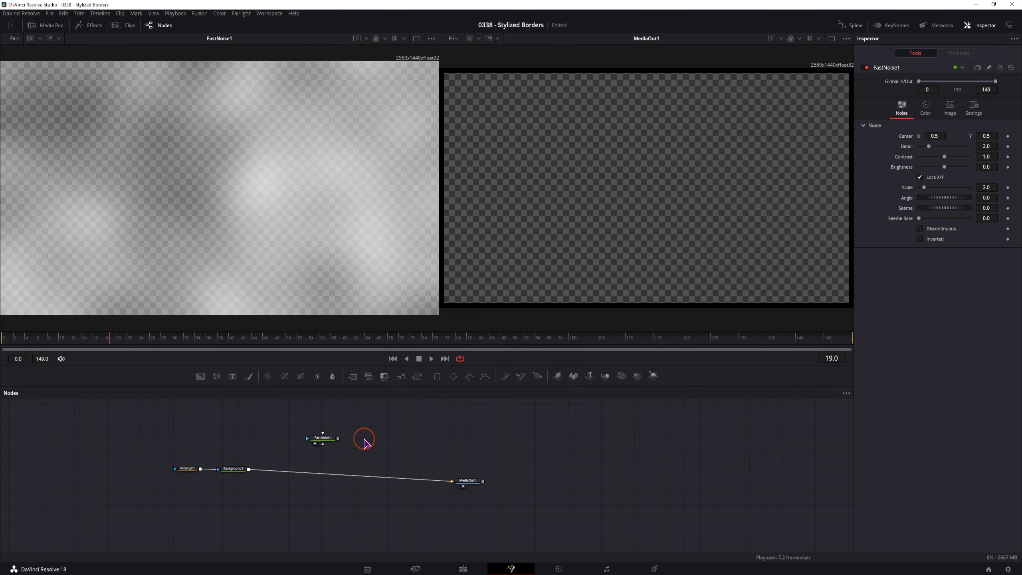
key("ctrl+space")
type("3d")
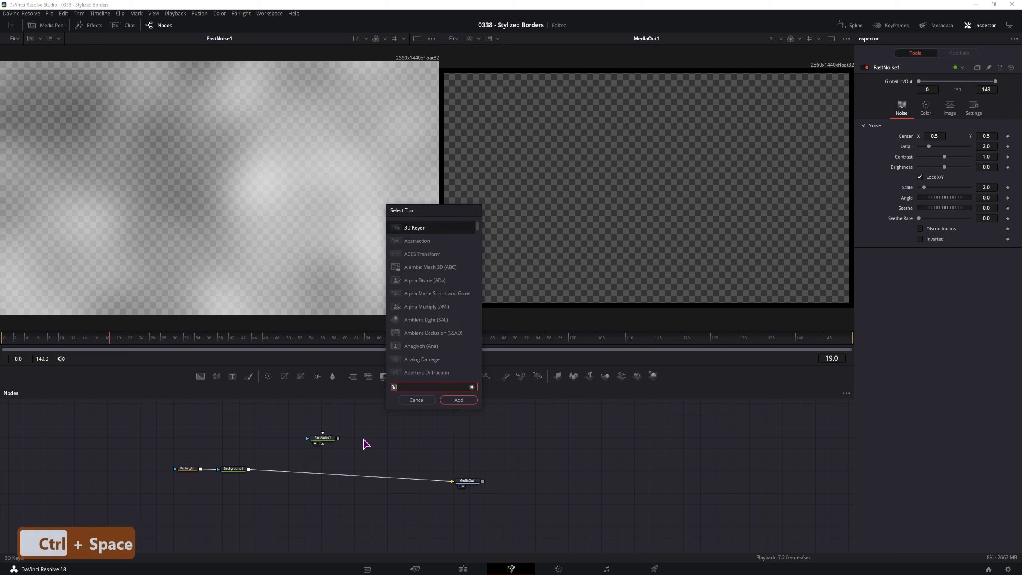
key("BackSpace")
key("BackSpace")
type("displace")
left_click(453, 400)
left_click_drag(337, 438, 322, 470)
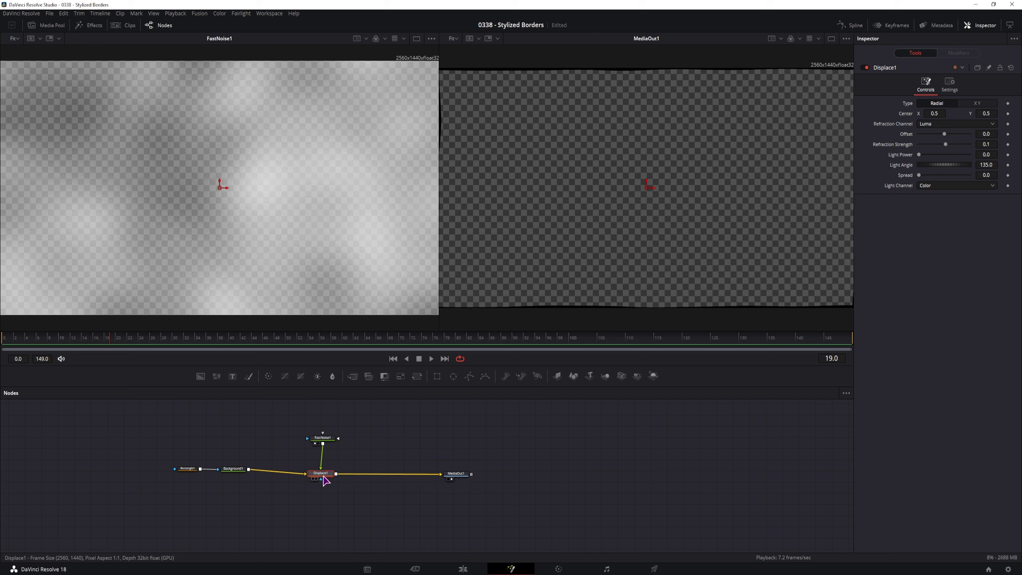
- Set FastNoise1's Detail to 10.0, Scale to 20.0, Contrast to 2.84 and Brightness to -0.16
left_click(325, 441)
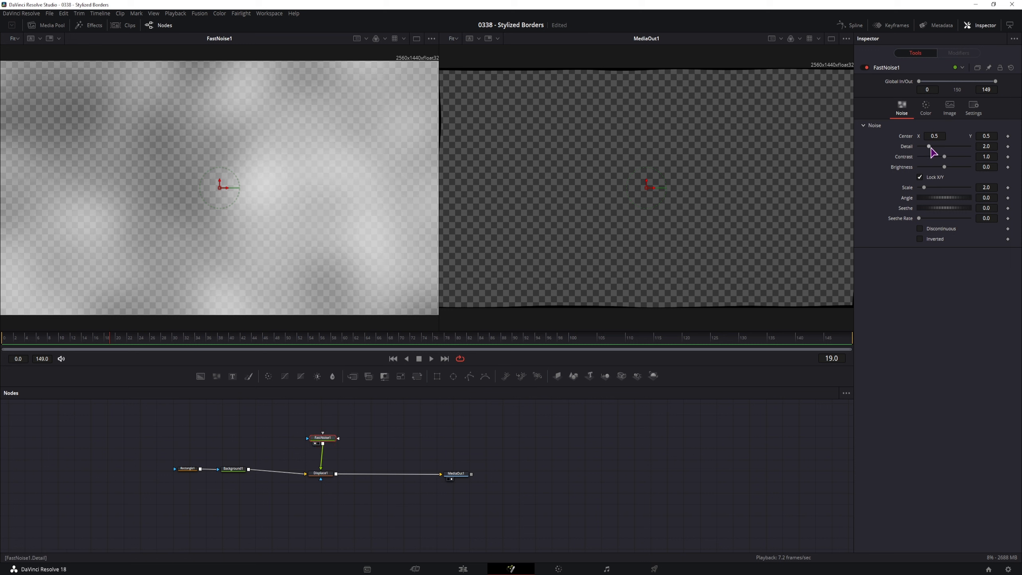
left_click_drag(928, 146, 979, 154)
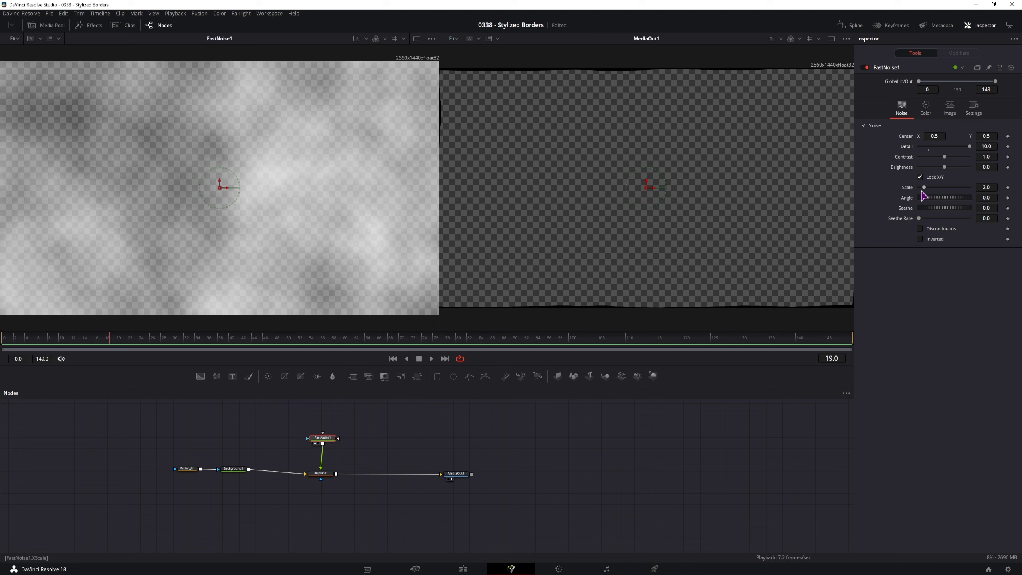
left_click_drag(925, 189, 994, 188)
mouse_move(944, 157)
left_mouse_down()
mouse_move(962, 161)
mouse_move(934, 170)
mouse_move(968, 167)
mouse_move(941, 168)
left_mouse_up()
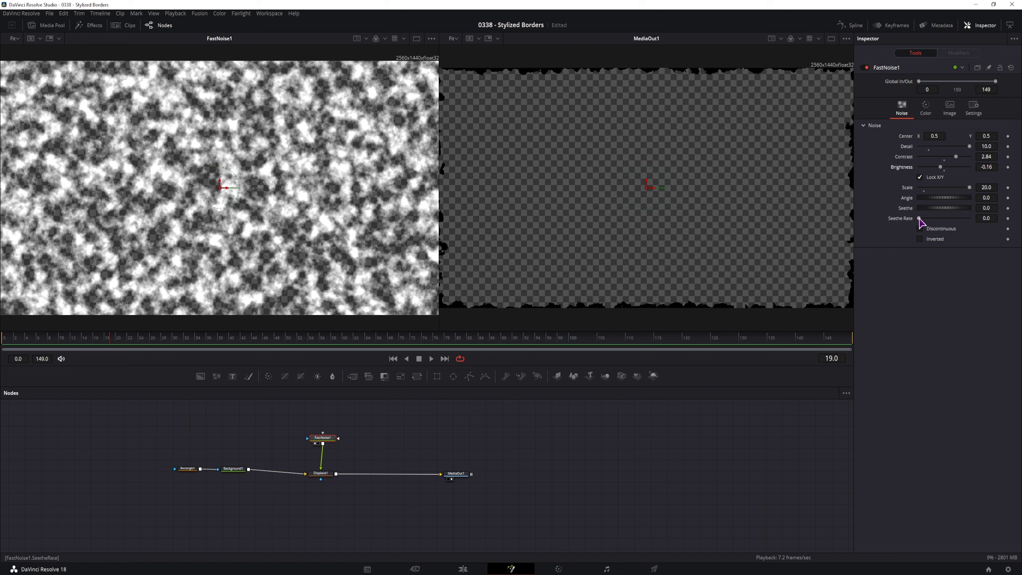
- Set FastNoise1's Seethe Rate to about 0.173 and play back the animated border
left_click_drag(920, 218, 960, 219)
left_click(37, 340)
key("space")
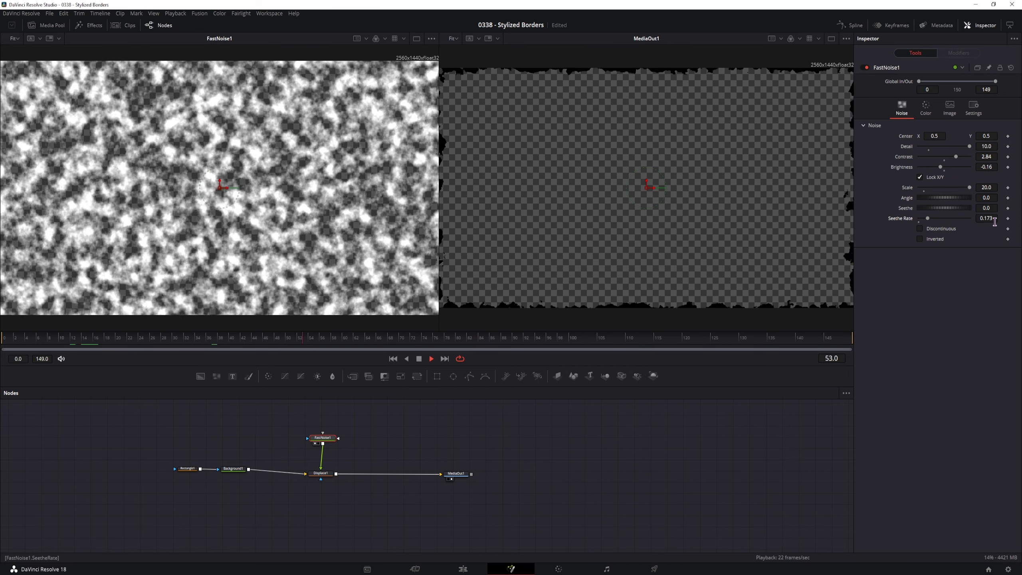
key("space")
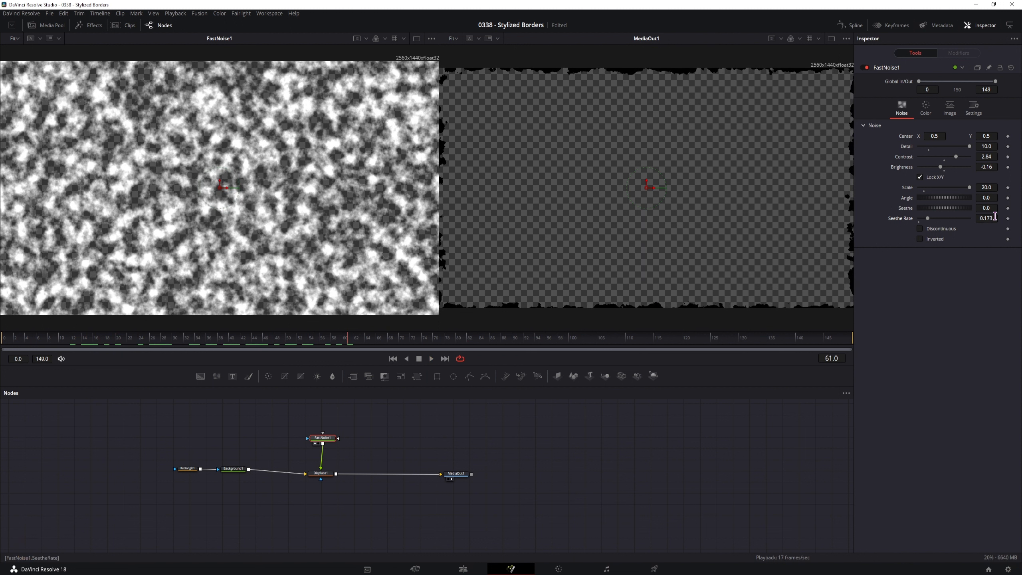
- Enable Discontinuous and Inverted on FastNoise1, comparing the border with each option off, and preview the result on the timeline
left_click(920, 228)
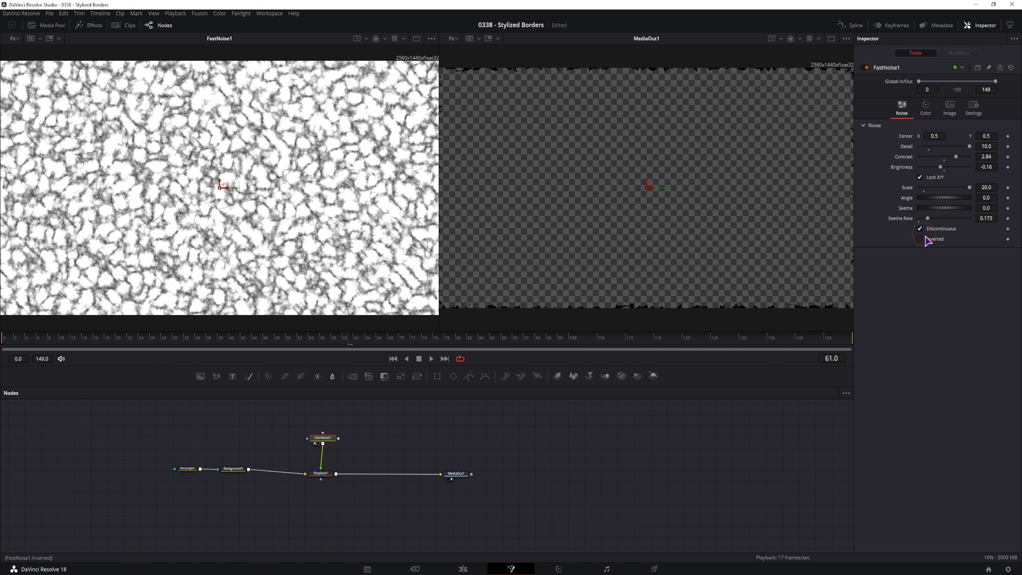
left_click(921, 239)
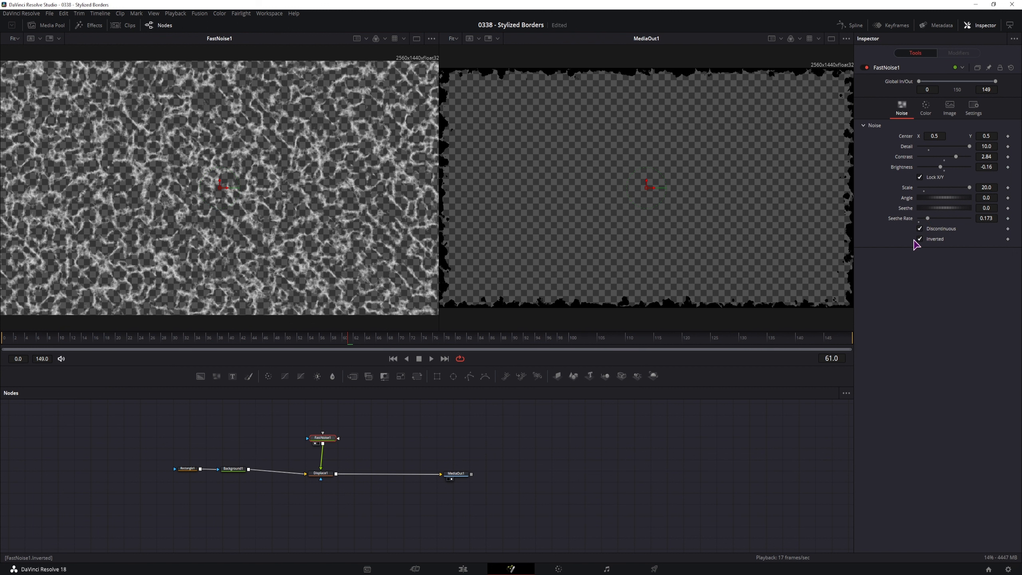
left_click(920, 230)
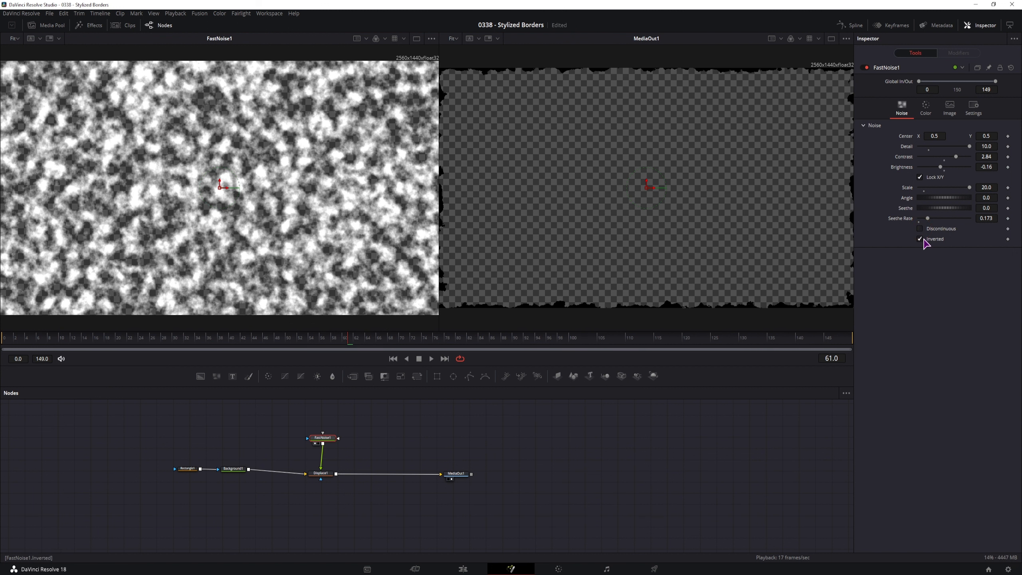
left_click(921, 229)
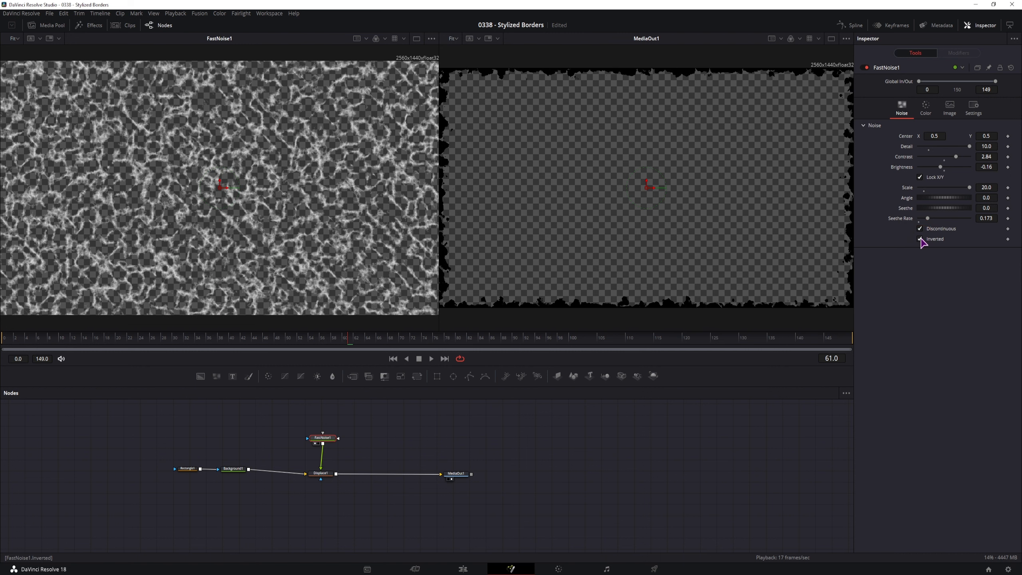
left_click(921, 239)
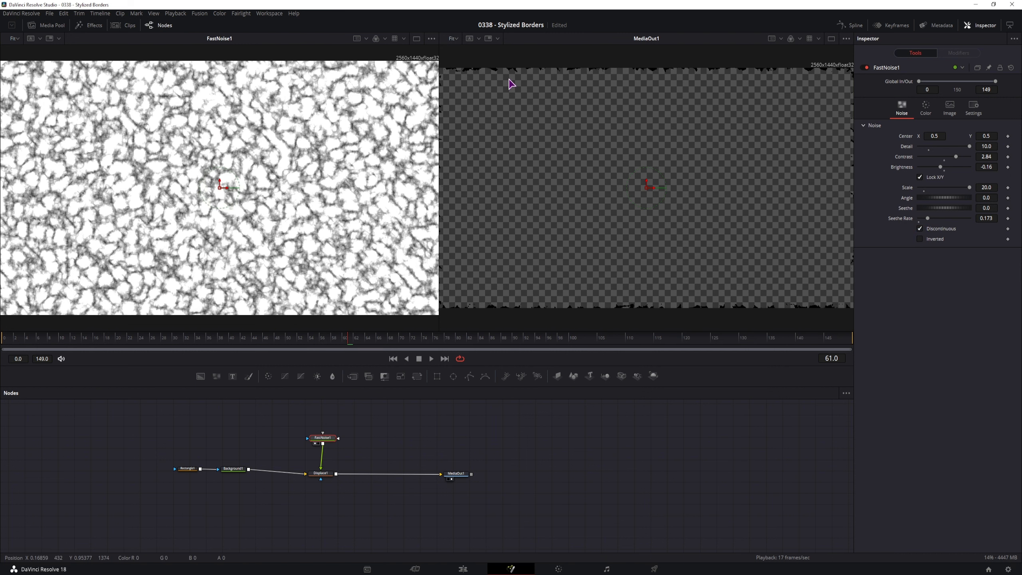
left_click(920, 239)
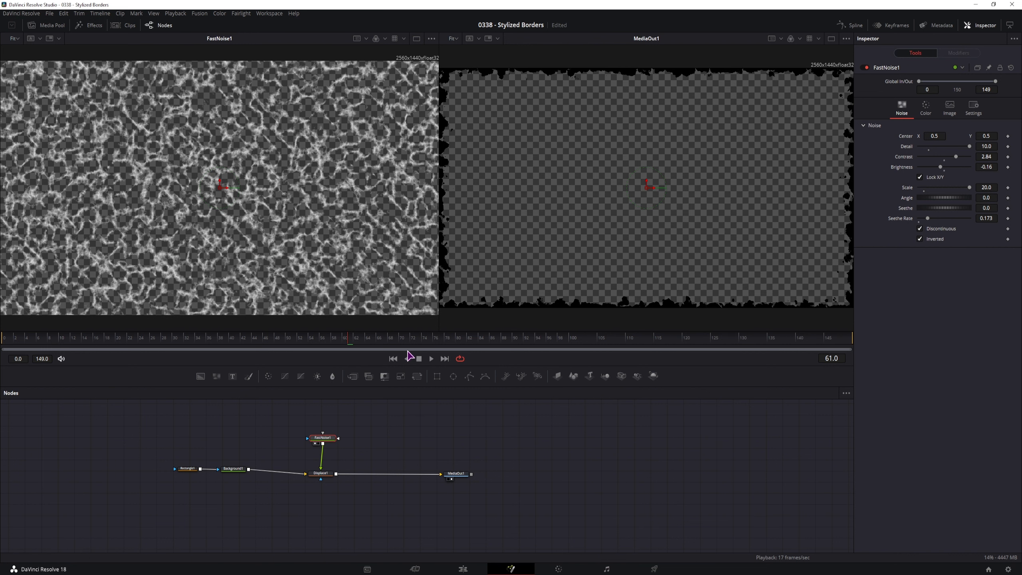
left_click(42, 346)
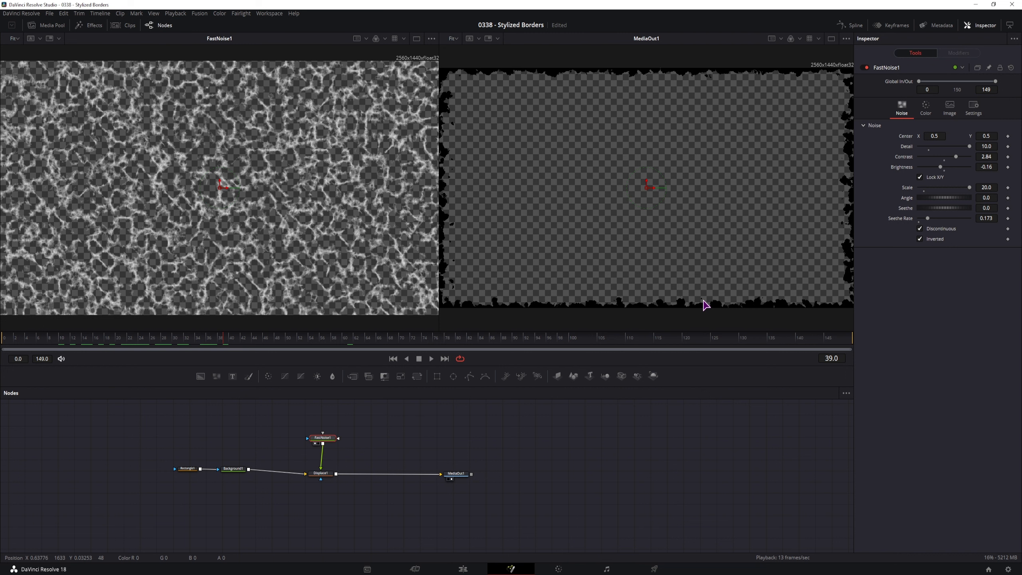
- Move the Rectangle1 and Background1 nodes together farther away from Displace1
left_click(321, 473)
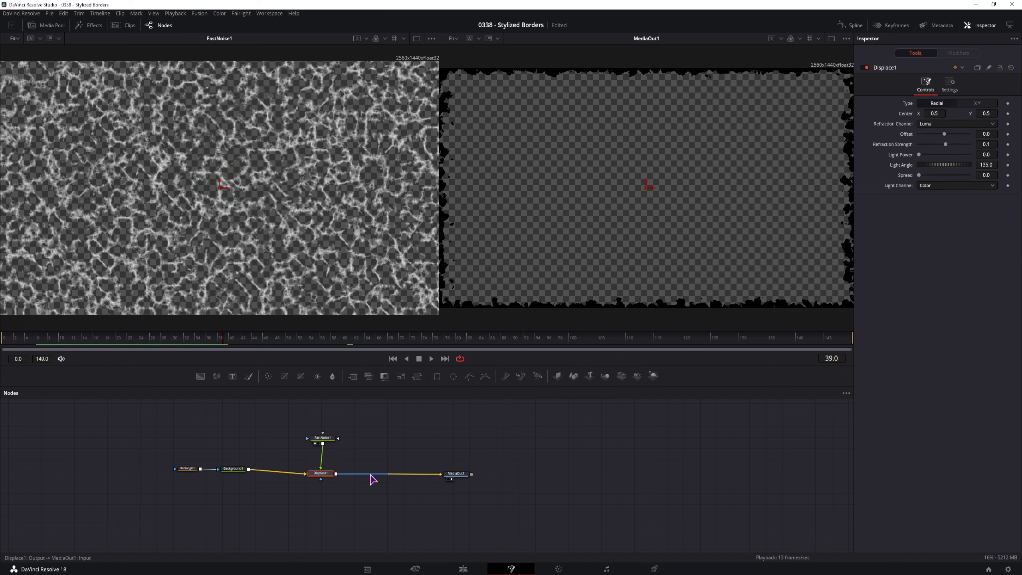
left_click(232, 469)
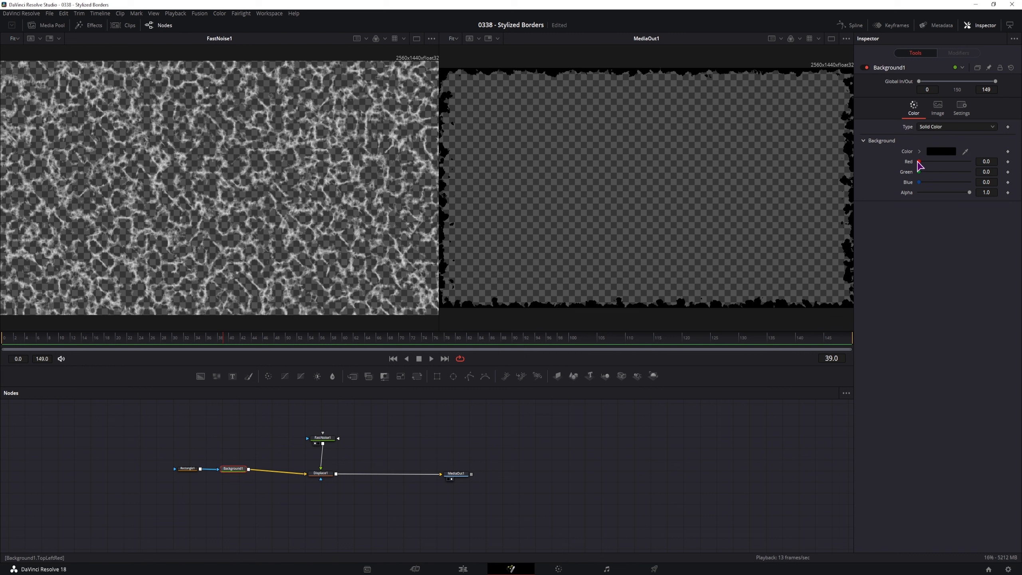
left_click(186, 468, "ctrl")
left_click_drag(233, 470, 211, 475)
- Add a Glow node between Displace1 and MediaOut1
left_click(288, 489)
key("shift+space")
type("glow")
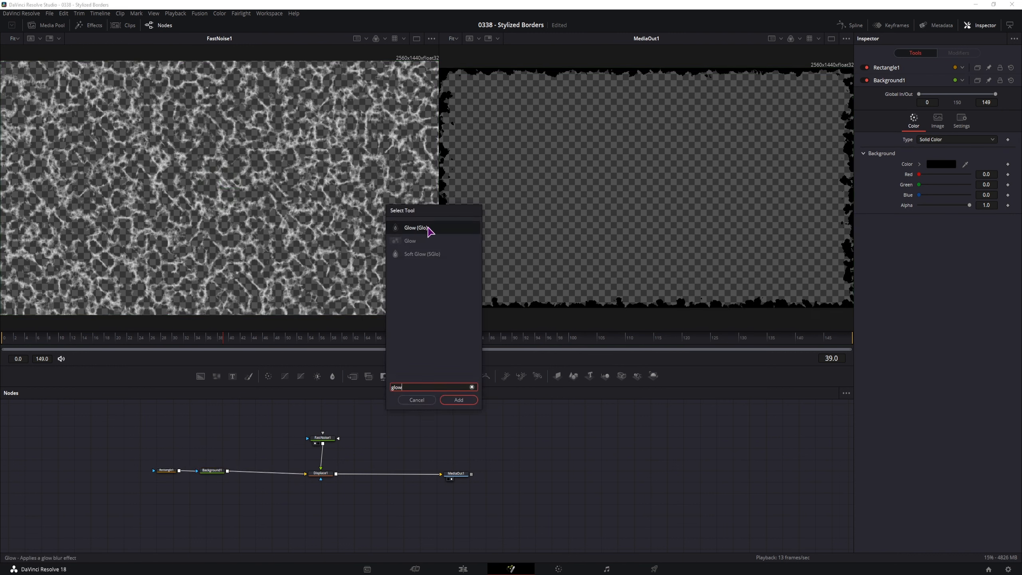
left_click(459, 399)
- Insert a second Glow node between Background1 and Displace1 and switch it off
left_click_drag(291, 487, 269, 474)
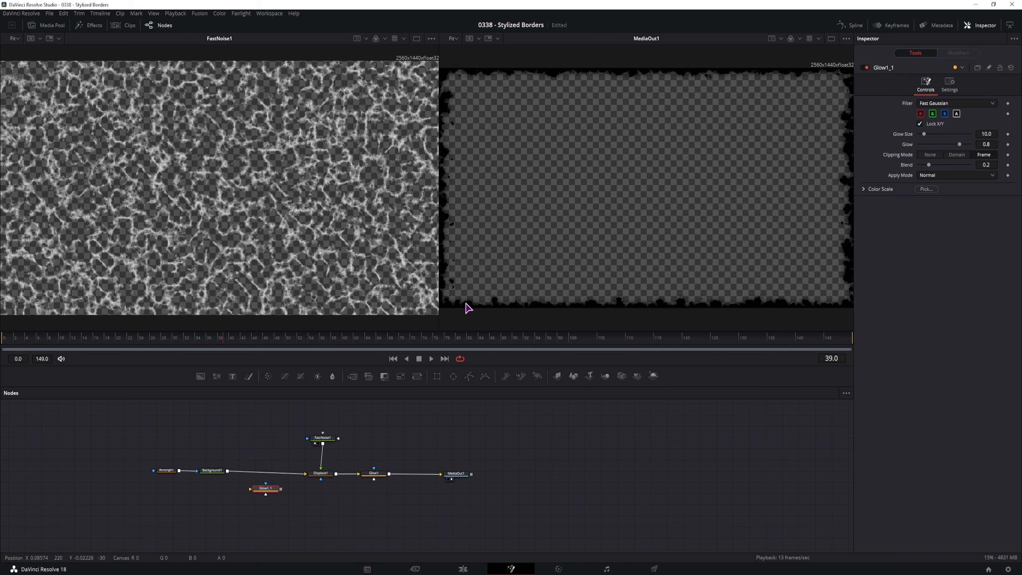
left_click_drag(269, 494, 270, 477)
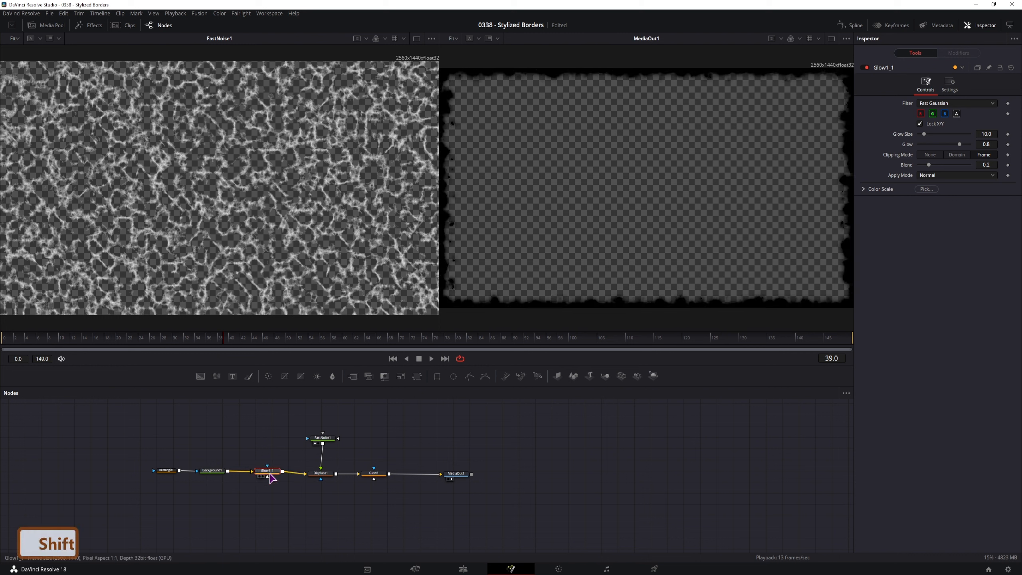
left_click(866, 68)
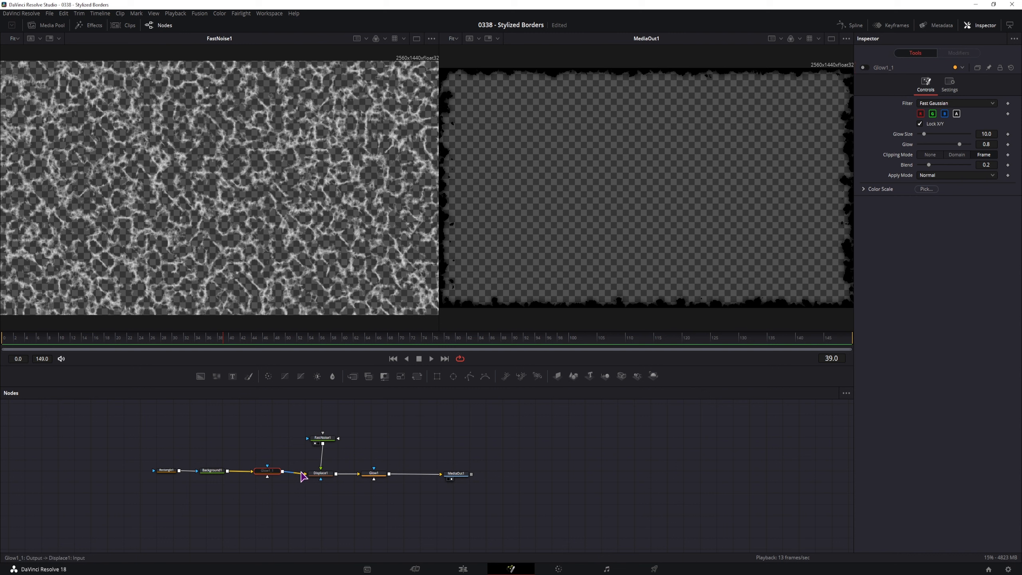
- Set Glow1's Color Scale to Red 1.937, Green 0.598 and Blue 1.433
left_click(374, 477)
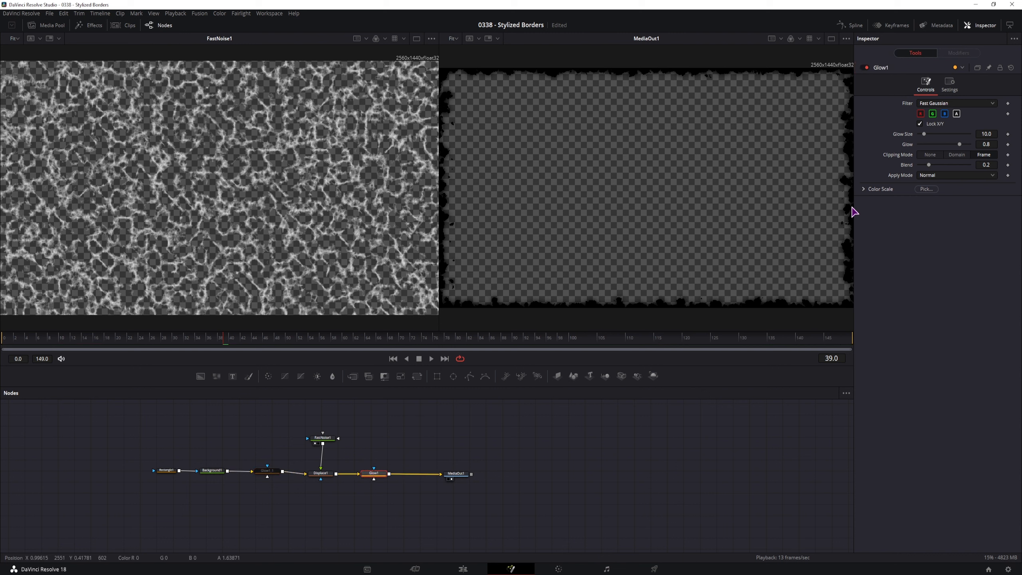
left_click(863, 189)
left_click(945, 201)
left_click_drag(944, 199, 956, 221)
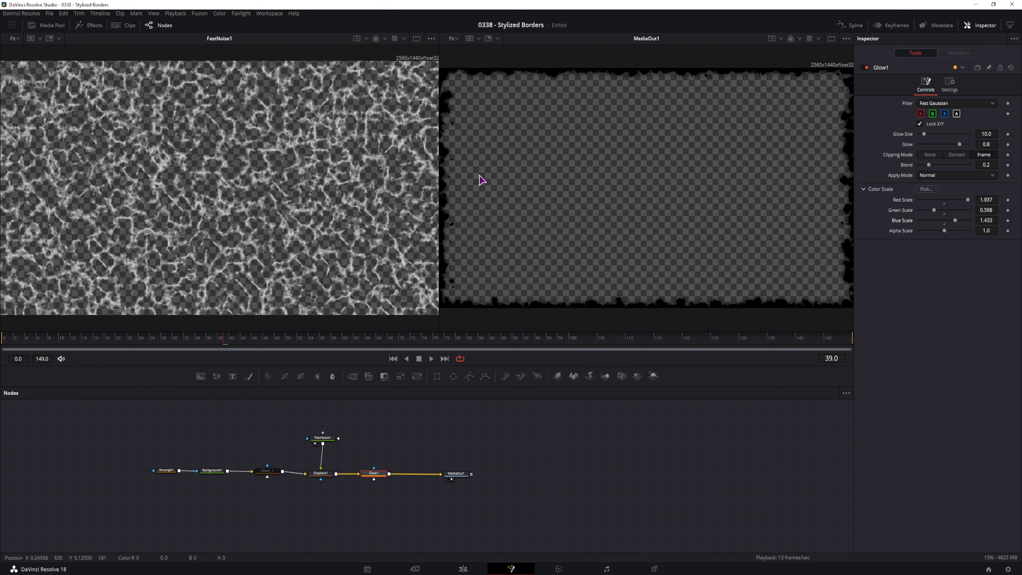
- Make Background1 white by setting Red, Green and Blue to 1.0
left_click(212, 471)
left_click_drag(920, 162, 1011, 163)
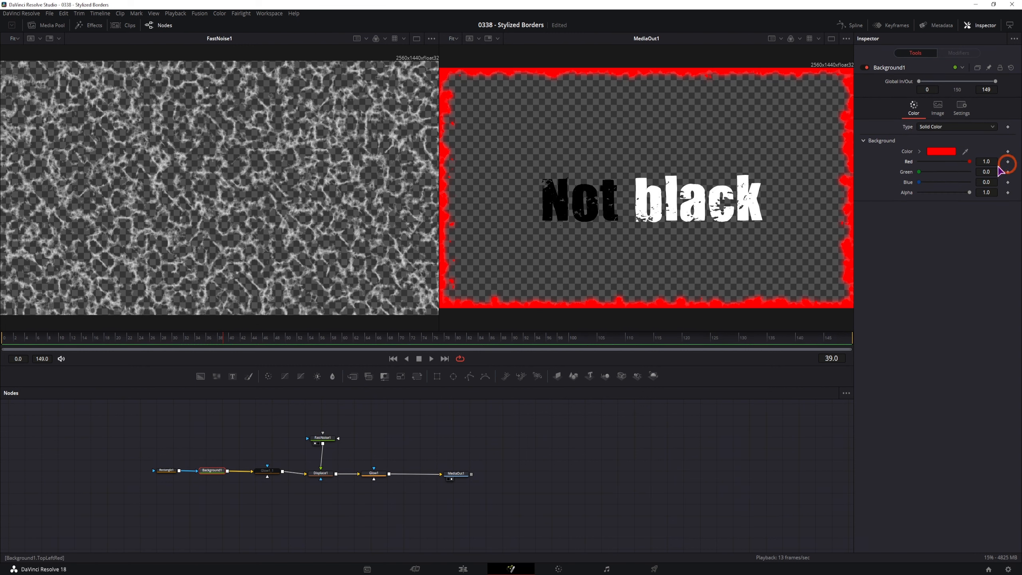
left_click_drag(919, 172, 1001, 170)
left_click_drag(919, 183, 974, 183)
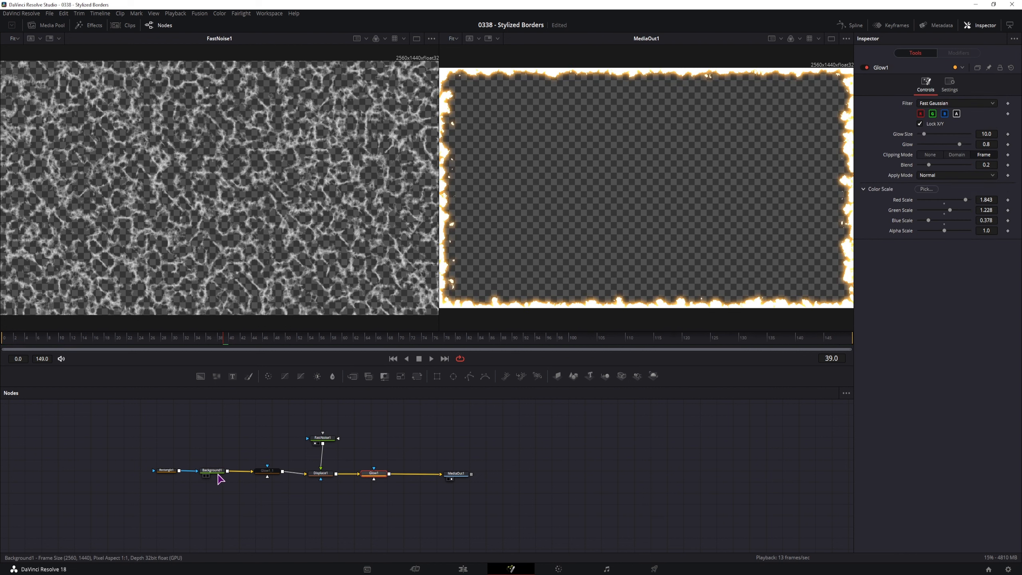
- Change Background1's solid color to orange
left_click(225, 470)
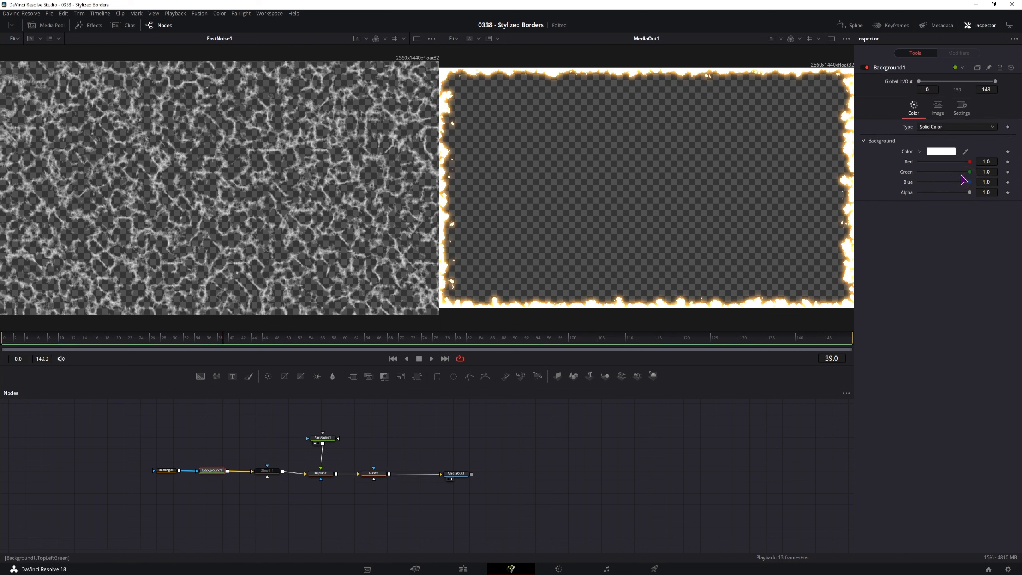
left_click(941, 152)
left_click_drag(570, 202, 729, 292)
left_click(684, 284)
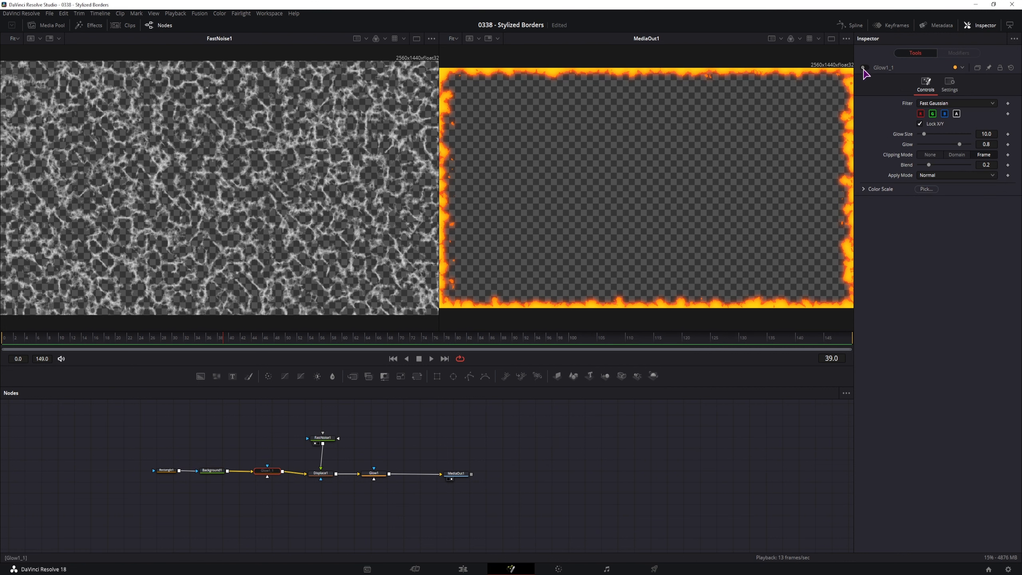
- Try the Glow before Displace1 with Glow Size 17.3, Glow 0.496, Blend 0.228, Red Scale 1.543 and Green Scale 0.85
left_click(863, 68)
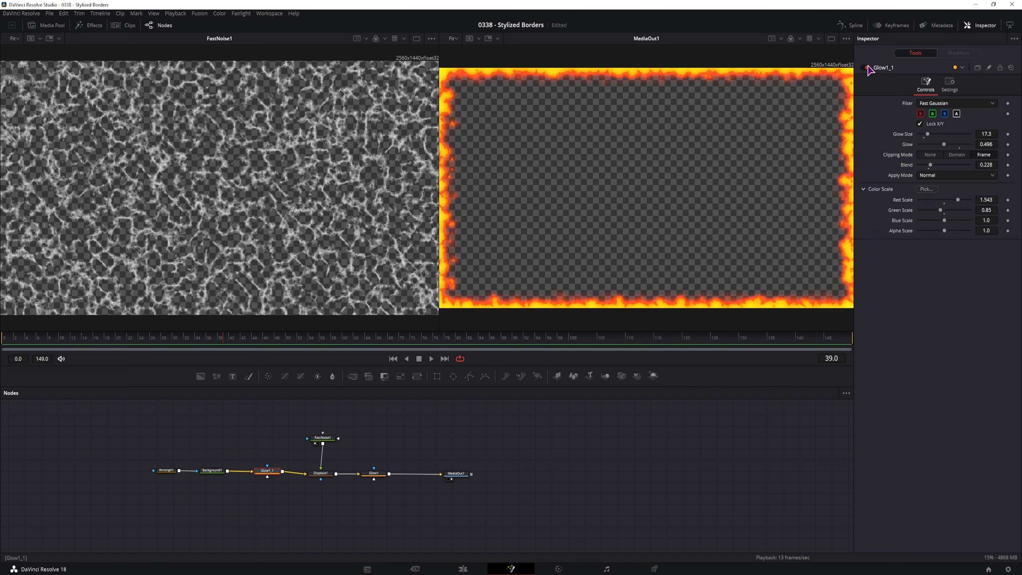
left_click(864, 68)
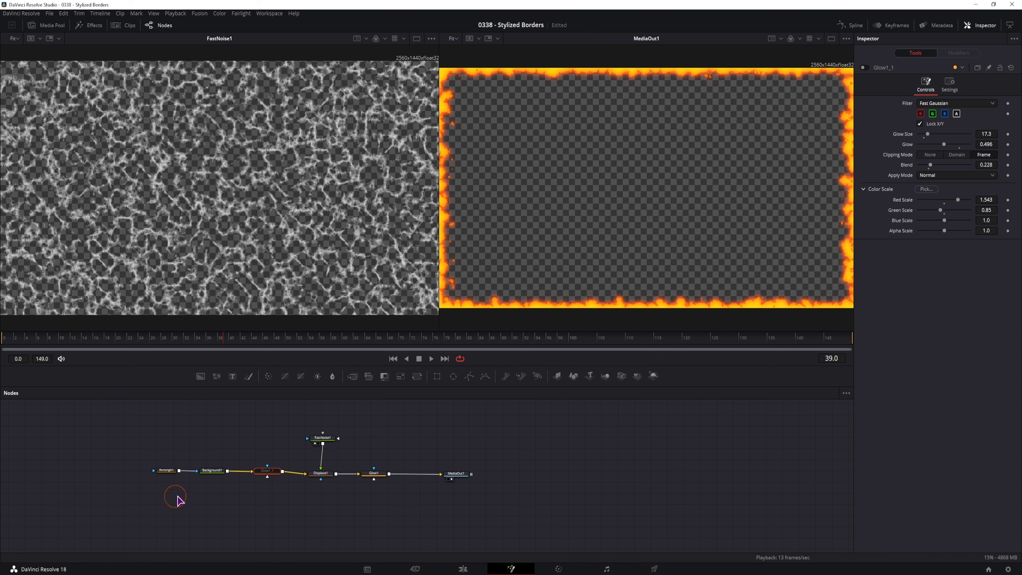
- Set Glow1's Red Scale to 1.307, Green Scale to 1.339 and Blue Scale to 0.772, and play back the border
left_click(382, 476)
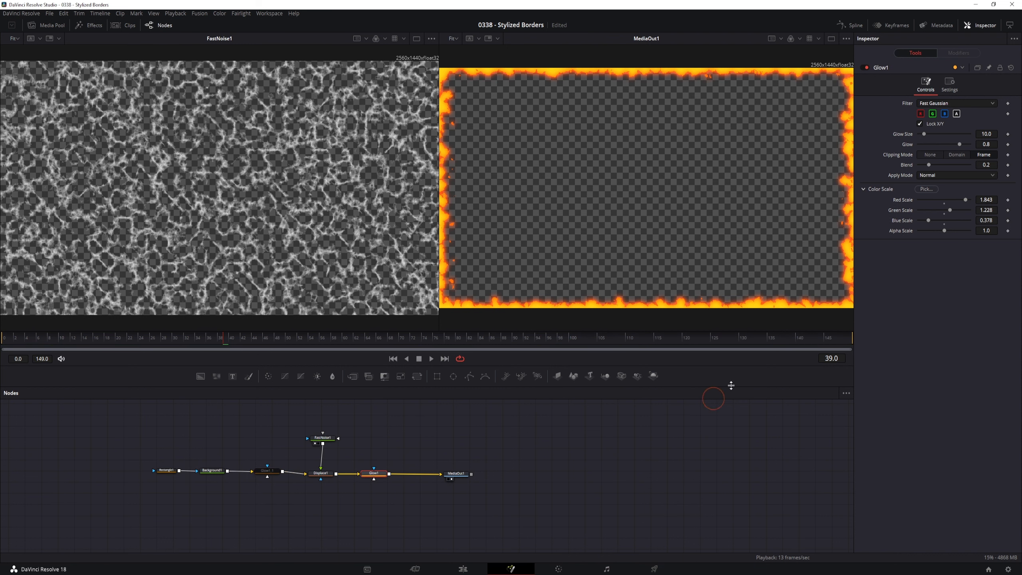
left_click_drag(966, 199, 961, 199)
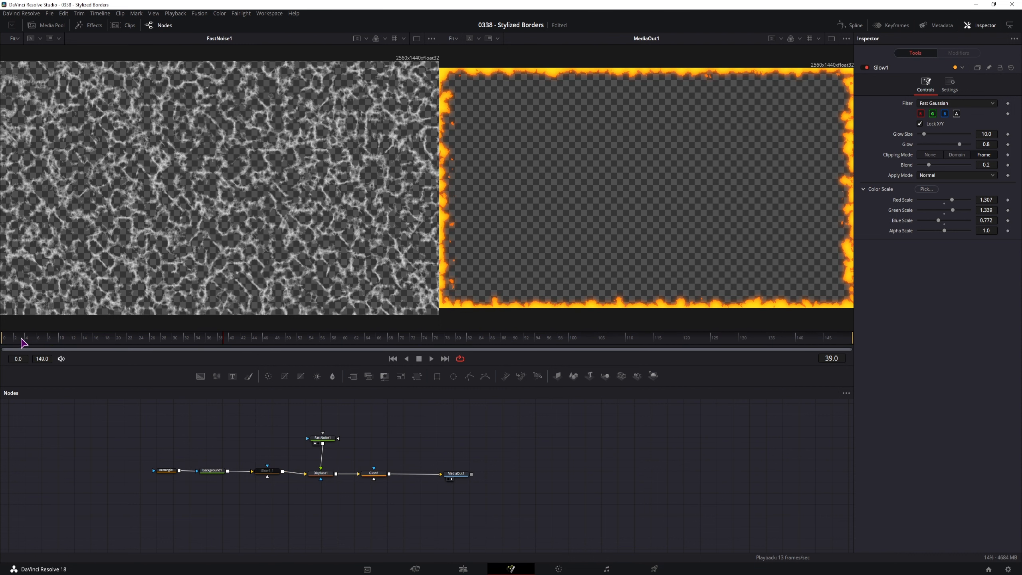
left_click(22, 342)
key("space")
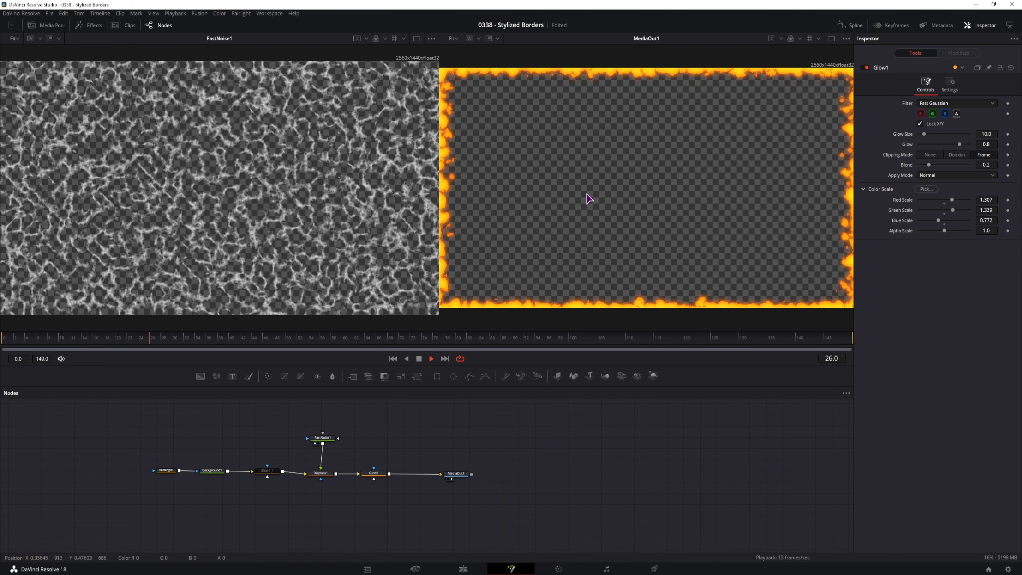
key("space")
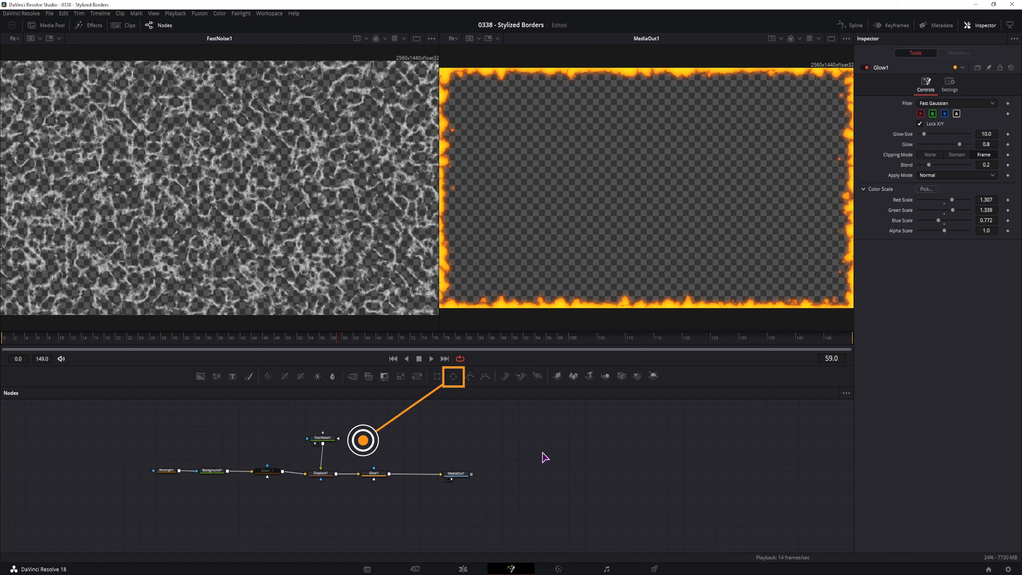
- Replace Rectangle1 with an Ellipse mask on Background1 and play back the result
left_click_drag(453, 376, 197, 471)
key("space")
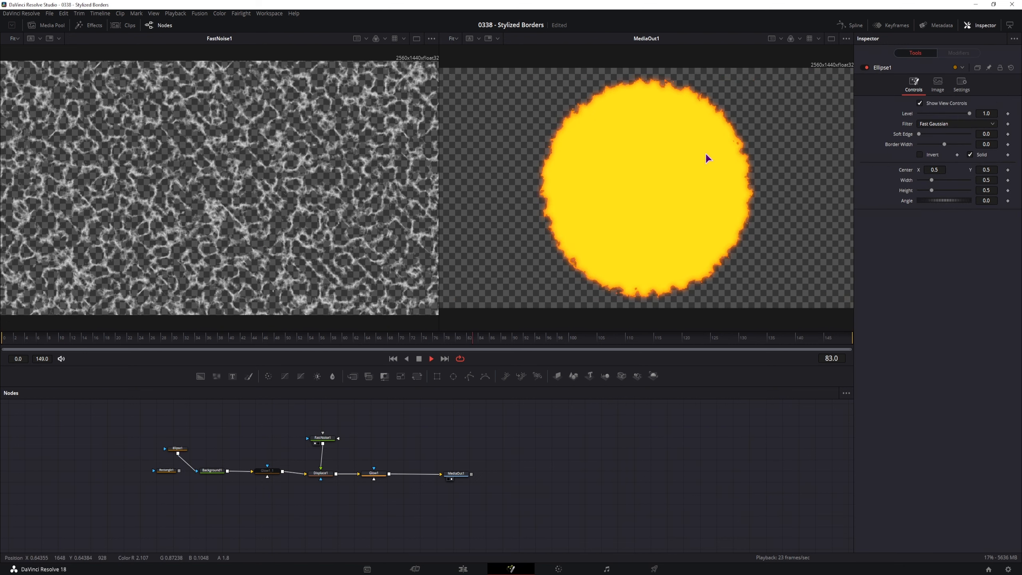
key("space")
- Turn off Solid on Ellipse1, set its Border Width to 0.006 and play back the ring
left_click(178, 448)
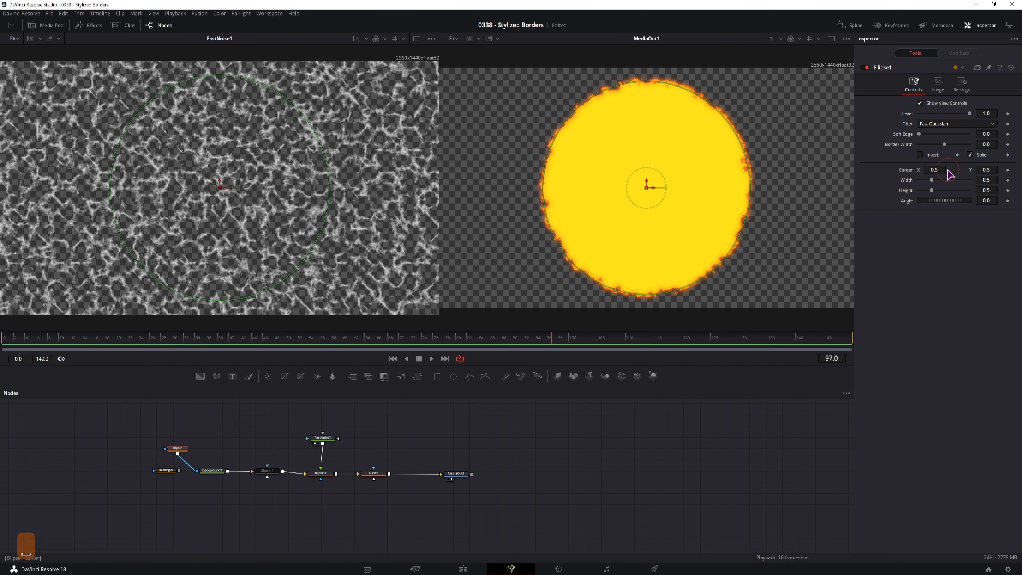
left_click(970, 154)
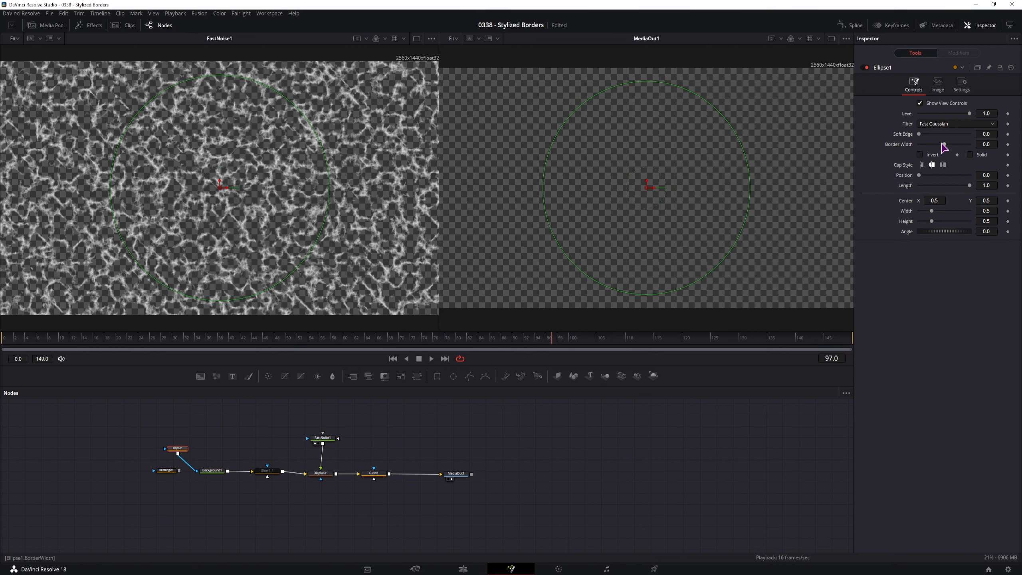
left_click_drag(945, 145, 947, 145)
key("space")
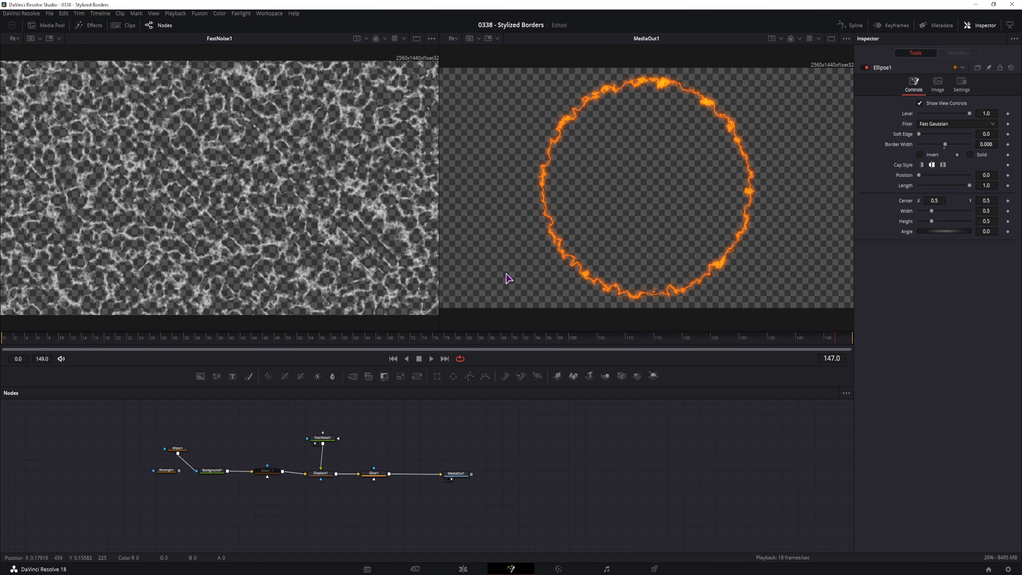
left_click(244, 412)
key("space")
- Feed a Text node reading "FLAME" into Displace1 in place of the masked background
left_click_drag(236, 381, 305, 474)
type("FLAME")
left_click_drag(252, 515, 243, 511)
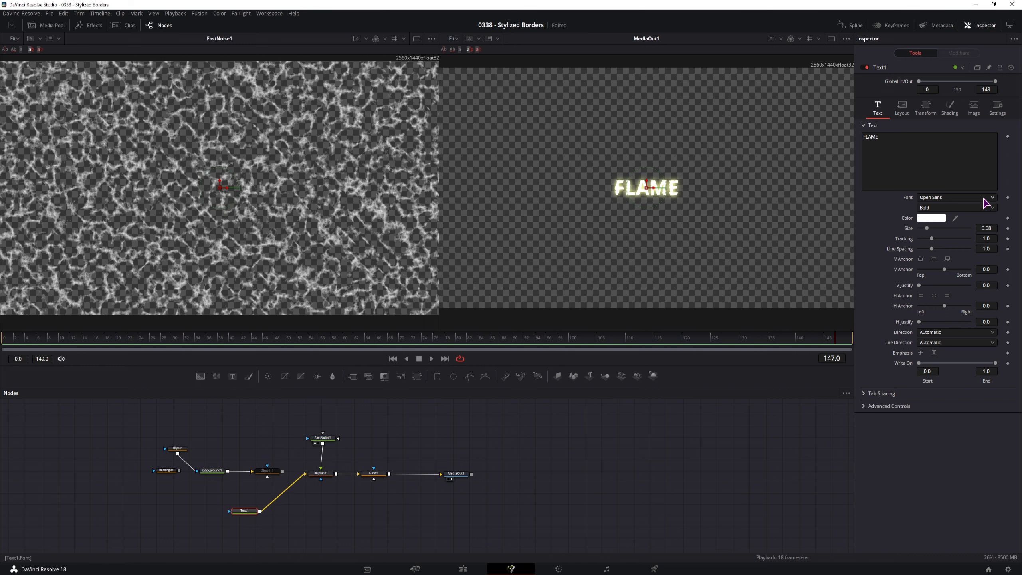
- Color the FLAME text orange, set its Size to 0.4213 and play back the animation
left_click(940, 220)
left_click_drag(576, 237, 591, 229)
left_click(589, 365)
left_click_drag(927, 228, 962, 229)
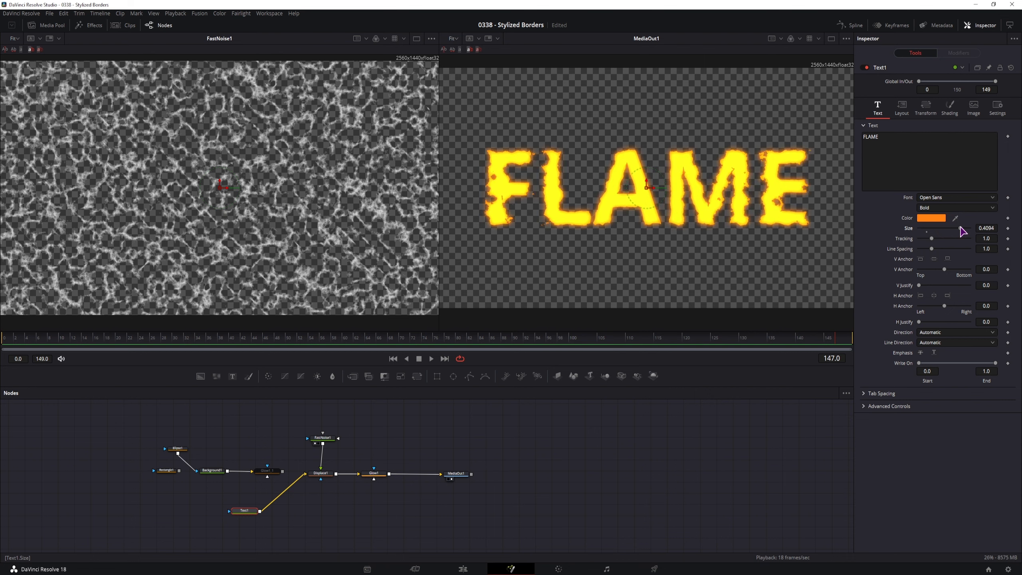
left_click(11, 334)
key("space")
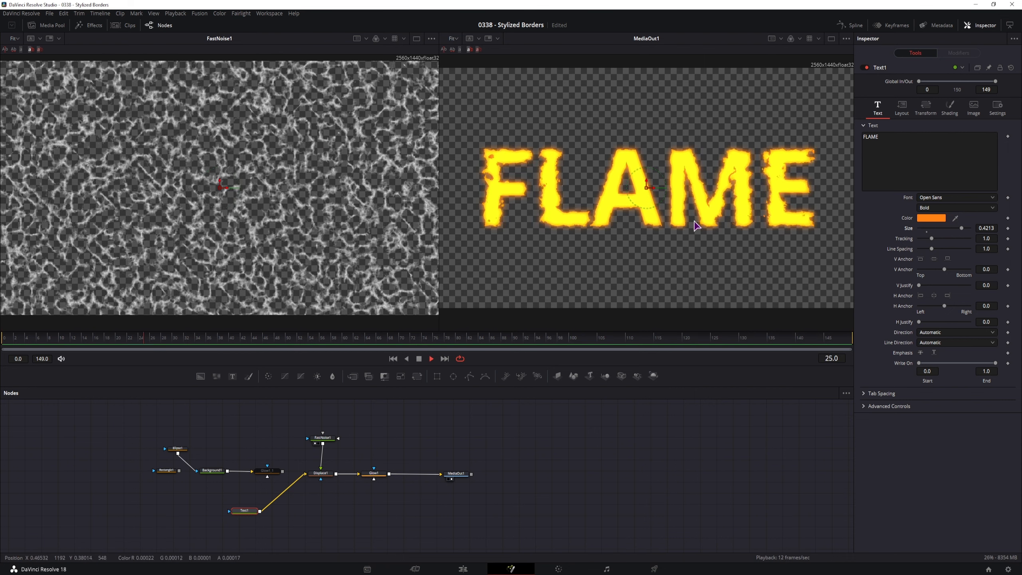
key("space")
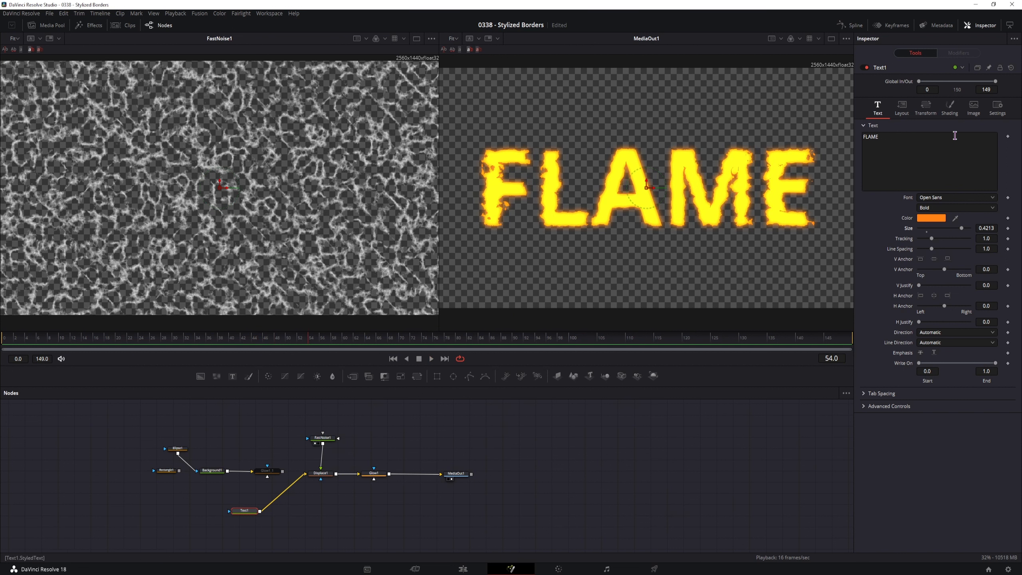
- Disable Text1's White Solid Fill shading element and enable the Red Outline element
left_click(951, 111)
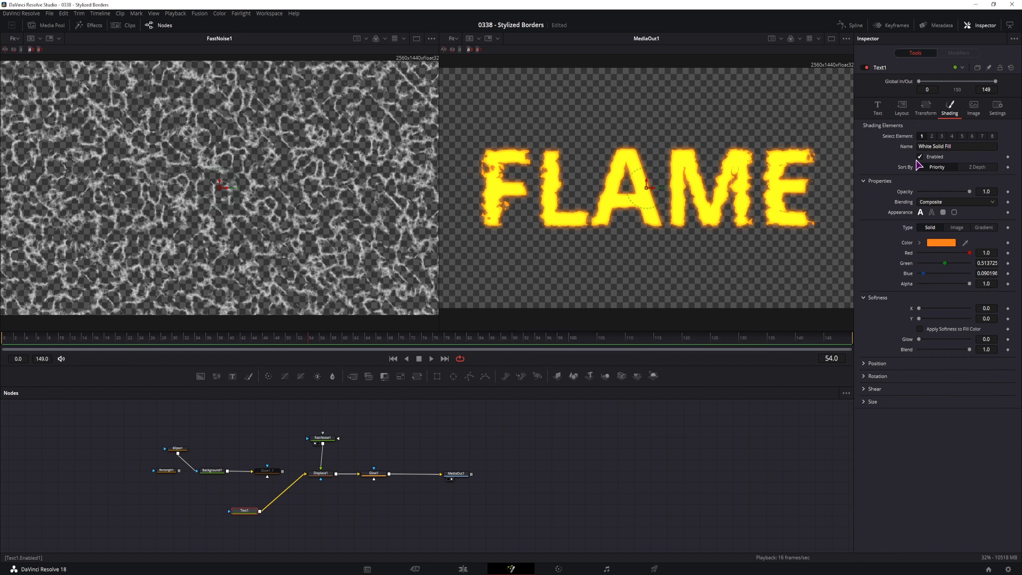
left_click(920, 157)
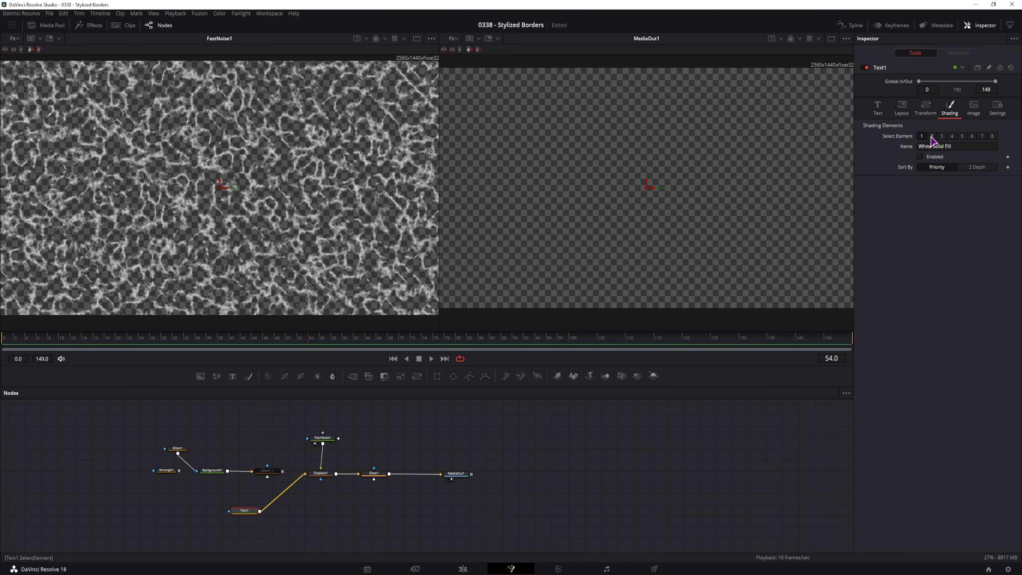
left_click(932, 137)
left_click(921, 157)
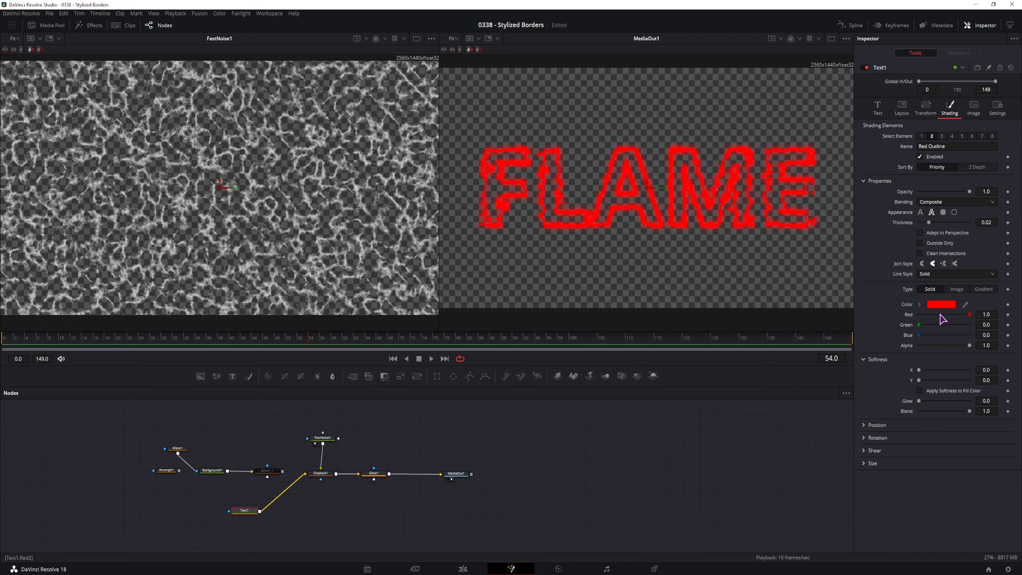
- Set the text outline to Red 1.0, Green 0.686274, Blue 0.062745 with Thickness 0.0094, and play back the animation
left_click(938, 304)
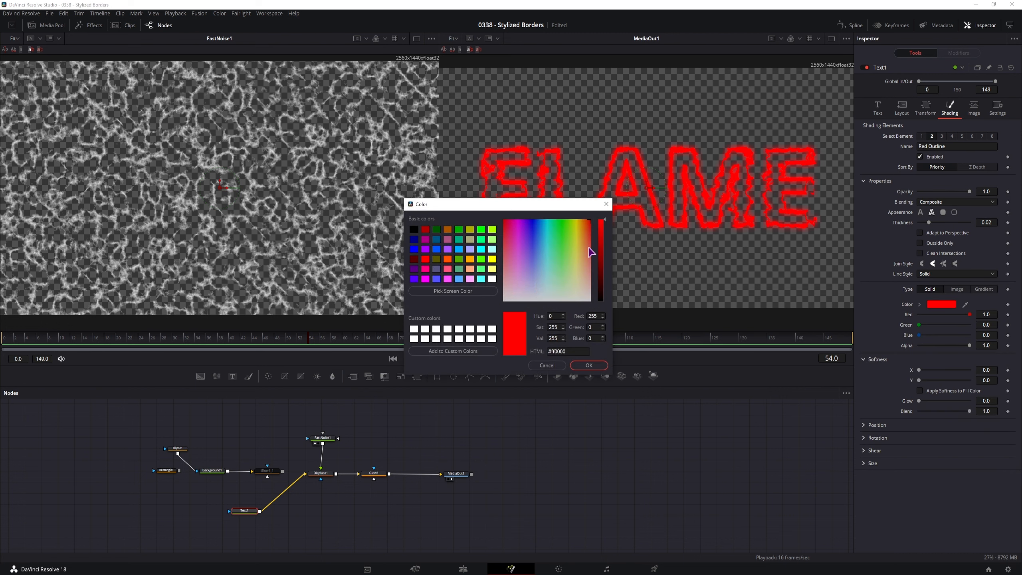
left_click_drag(929, 222, 925, 234)
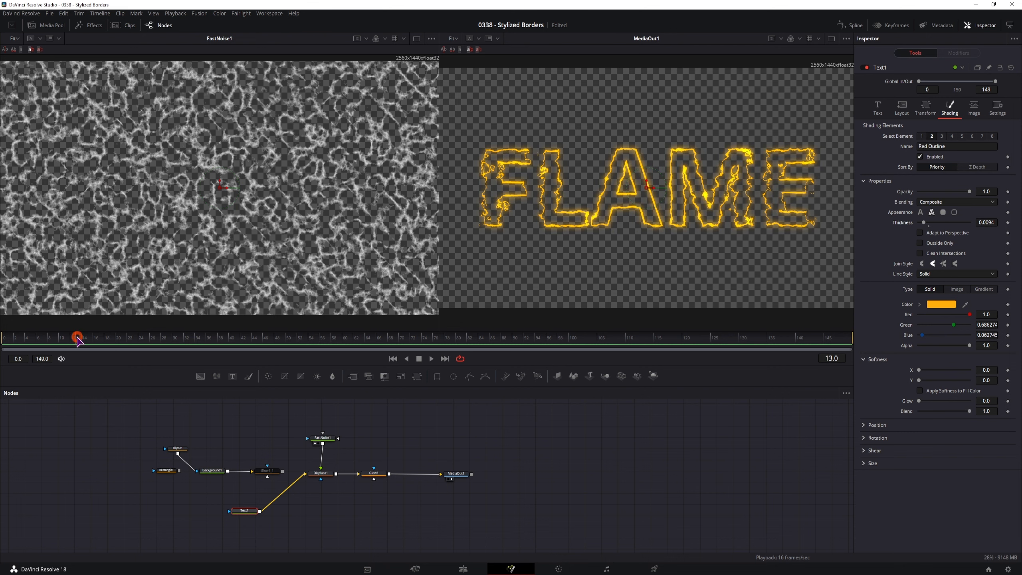
key("space")
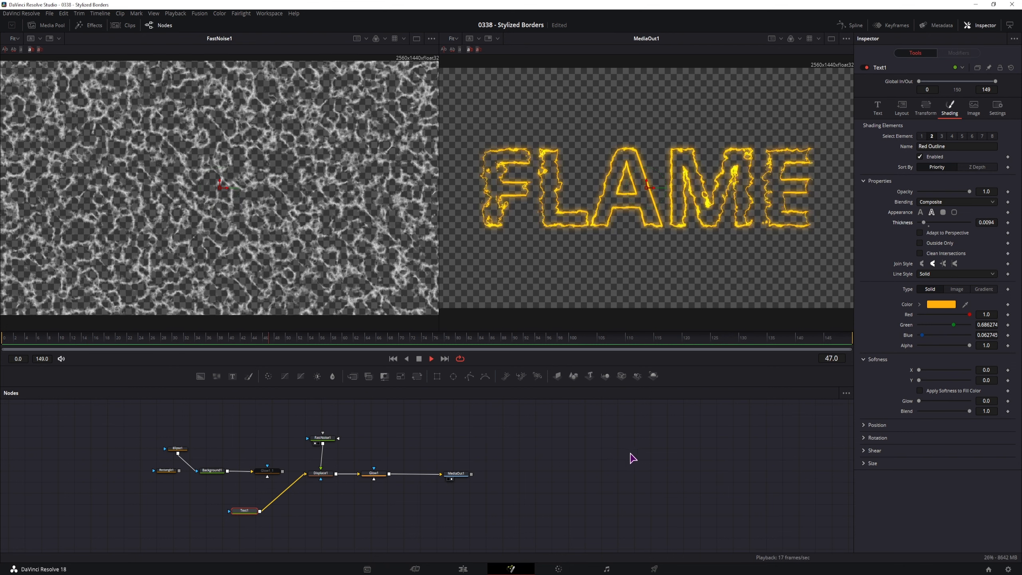
key("space")
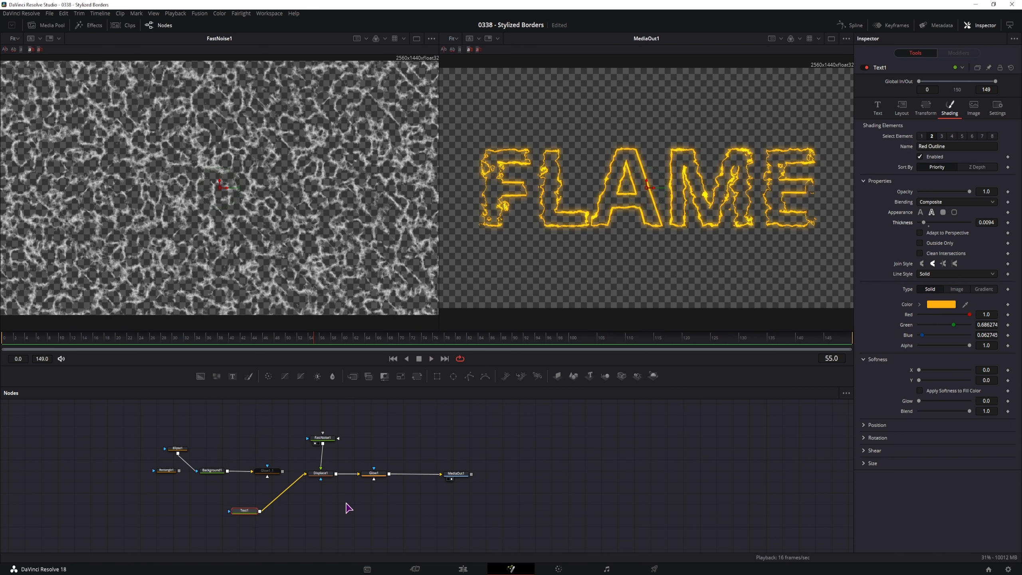
- Add sEllipse, sStar, sBoolean and sRender shape nodes to the empty area beside the existing nodes
left_click(90, 28)
left_click(4, 49)
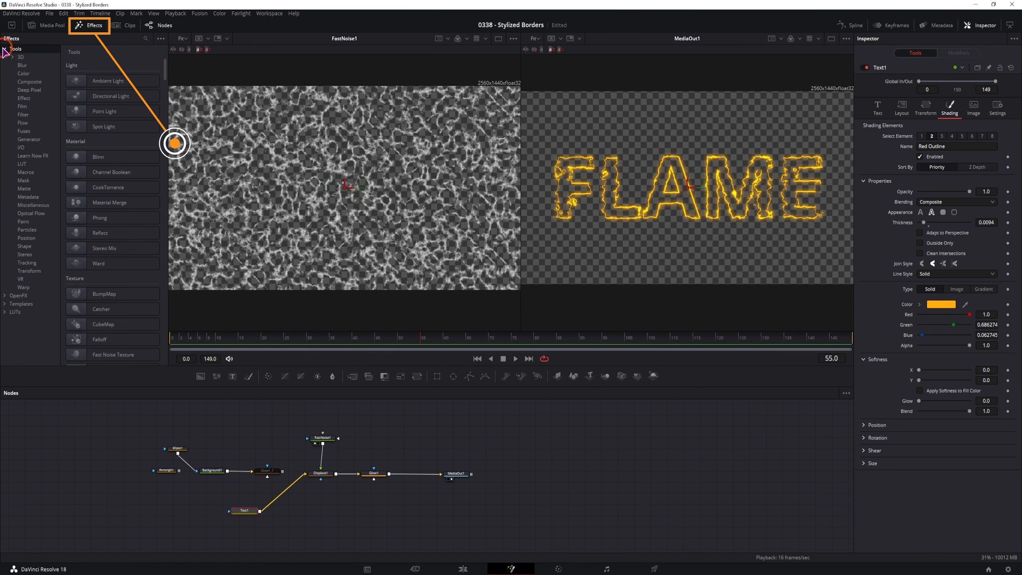
left_click(23, 246)
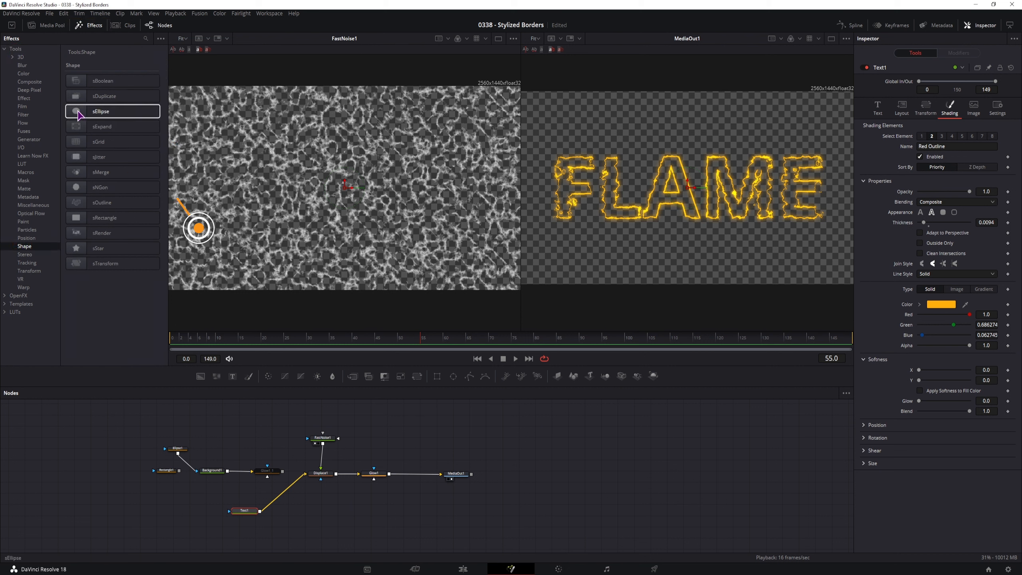
left_click(101, 111)
left_click_drag(98, 248, 115, 434)
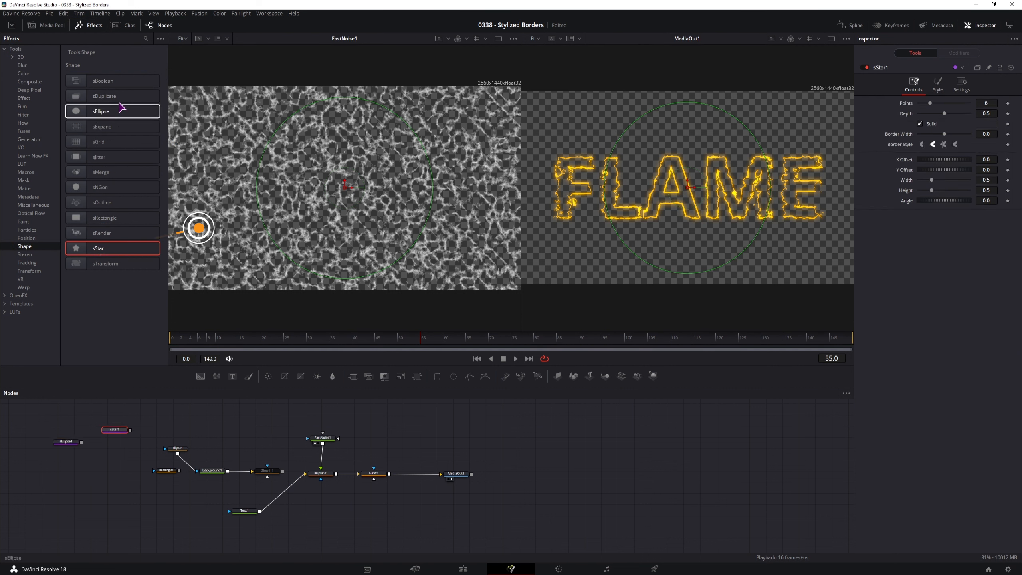
left_click_drag(103, 80, 104, 470)
left_click_drag(101, 233, 57, 409)
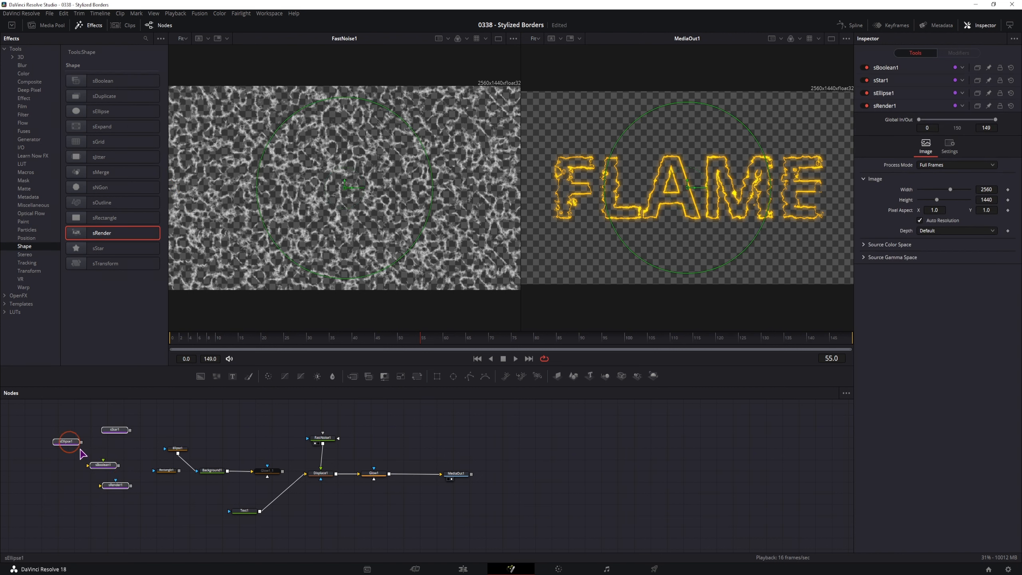
- Connect sEllipse1 and sStar1 through sBoolean1 into sRender1, and display sRender1 in the first viewer
left_click_drag(121, 486, 415, 447)
left_click(406, 484)
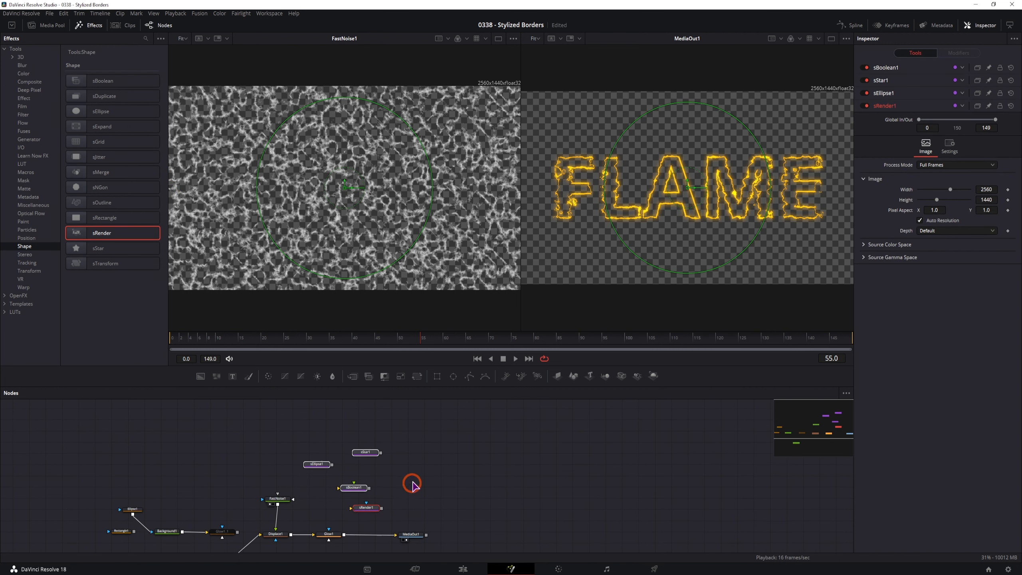
key("1")
- Shift sStar1 to an X Offset of 0.175736 and set sBoolean1's Operation to Subtract
left_click(370, 453)
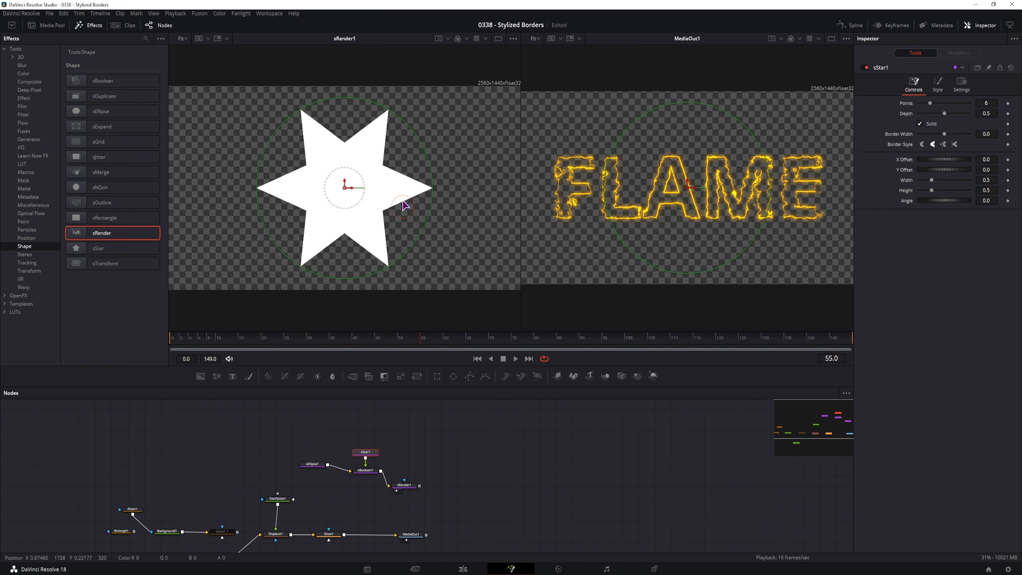
left_click_drag(352, 194, 413, 194)
left_click(366, 470)
left_click(932, 103)
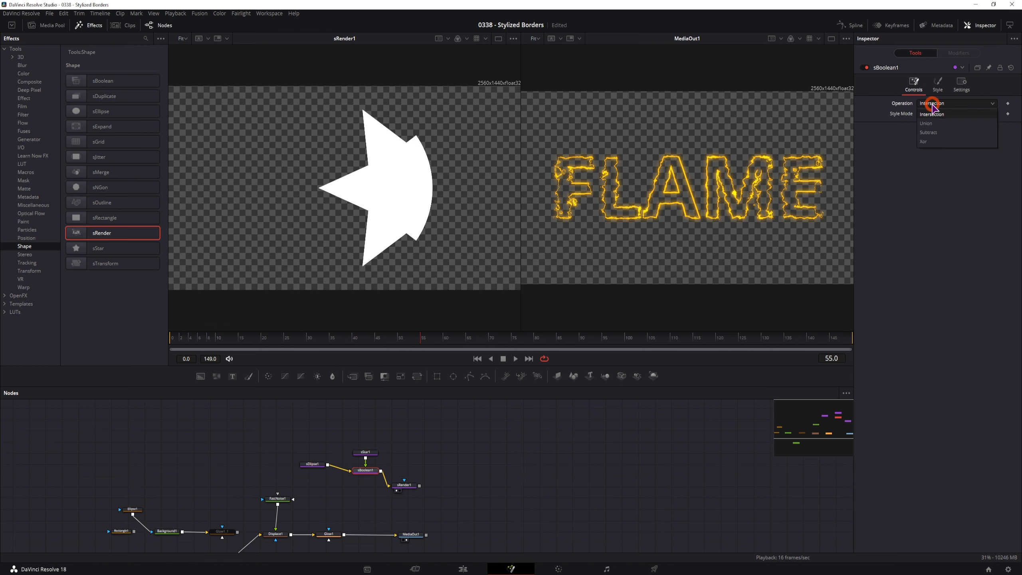
left_click(930, 133)
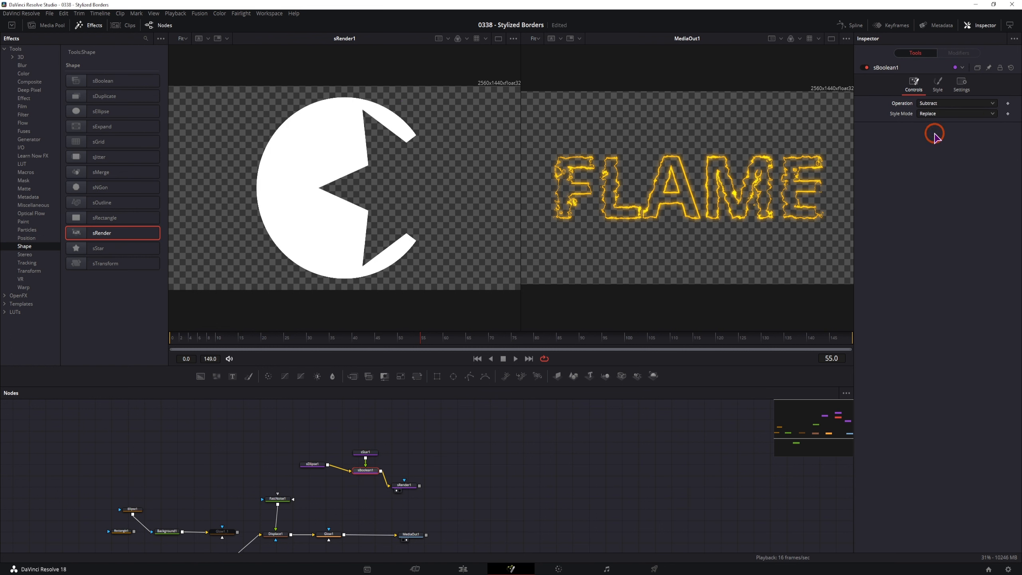
- Color sBoolean1 Red 1.0, Green 0.866, Blue 0.181, and feed sRender1 into Displace1 in place of Text1
left_click(941, 85)
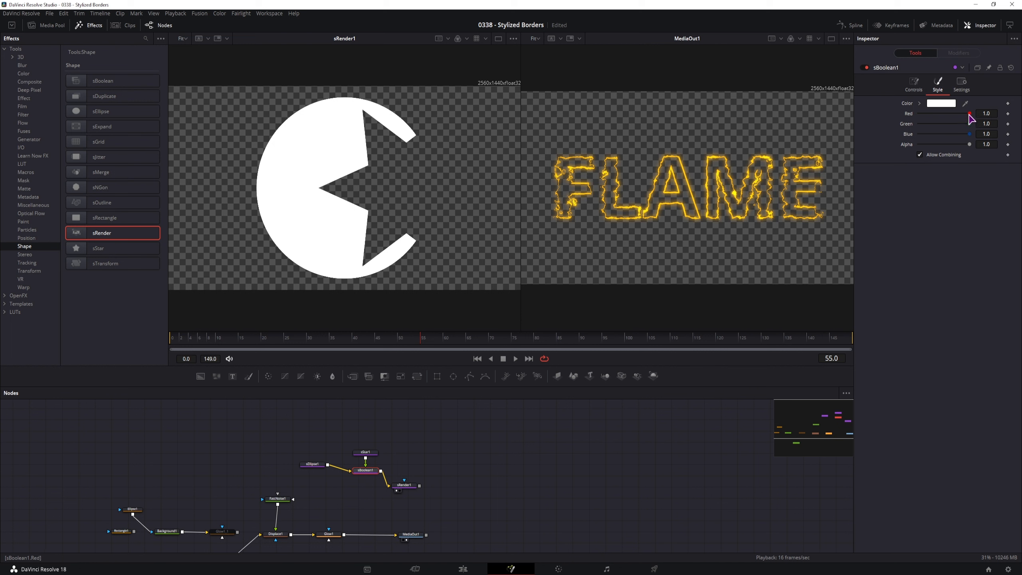
left_click_drag(969, 115, 947, 114)
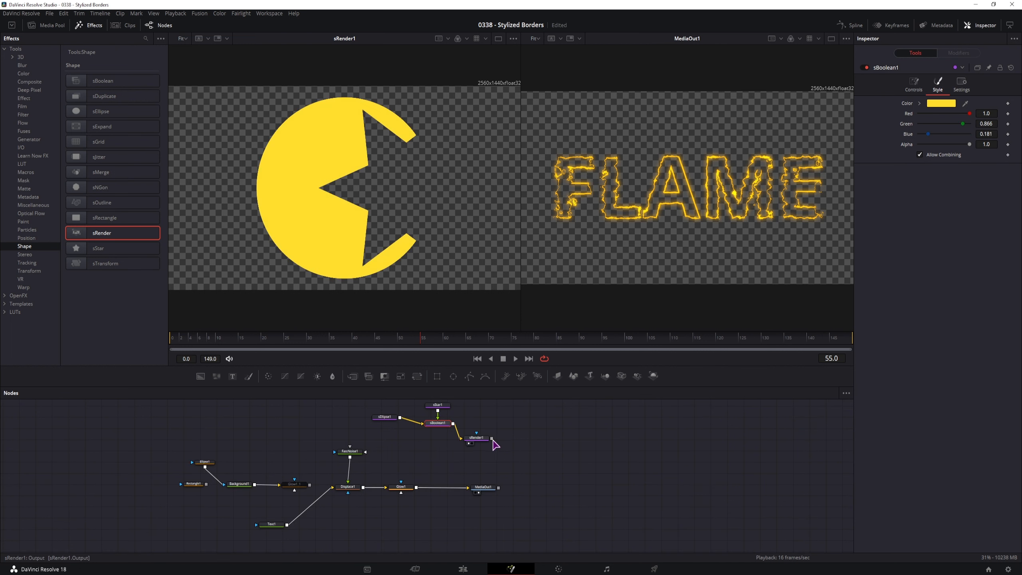
left_click_drag(492, 438, 334, 490)
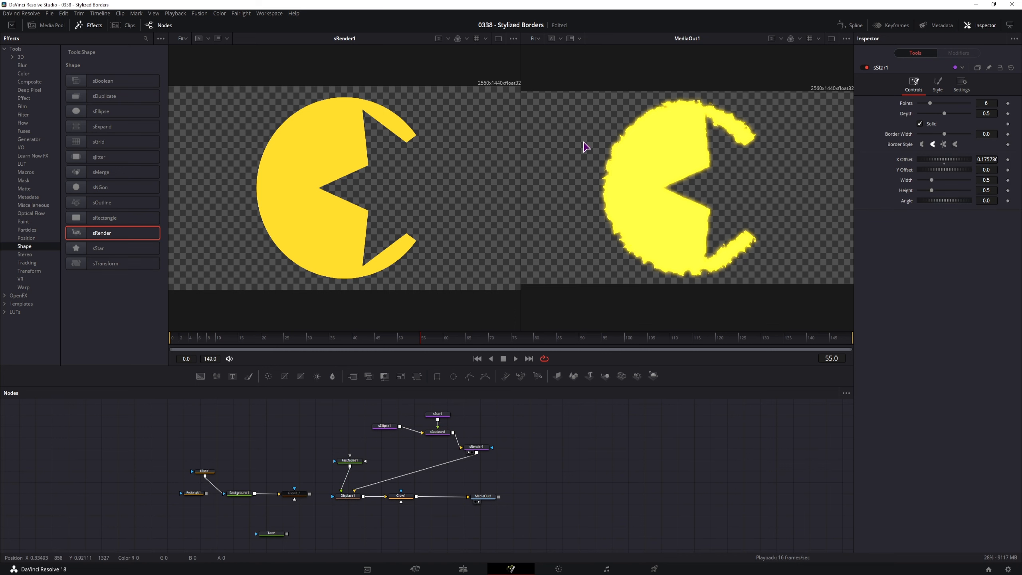
- Turn off Solid on sStar1 and set its Border Width to 0.032
left_click(921, 124)
left_click(943, 132)
mouse_move(947, 134)
left_mouse_down()
mouse_move(960, 134)
mouse_move(951, 136)
left_mouse_up()
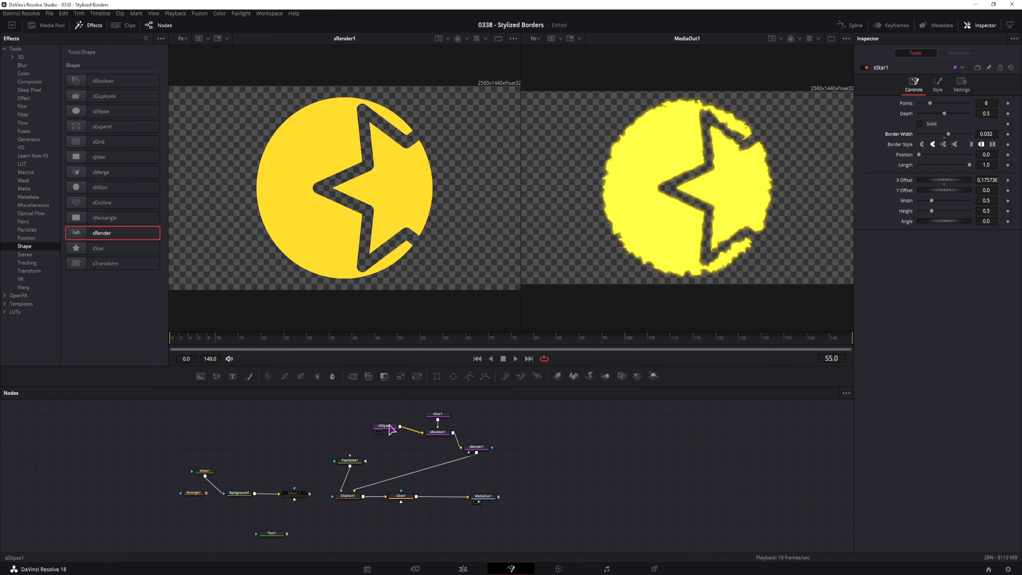
- Set sEllipse1's Border Width to 0.063 with Solid turned off, and turn Solid back on
left_click(387, 427)
left_click(920, 103)
left_click(949, 113)
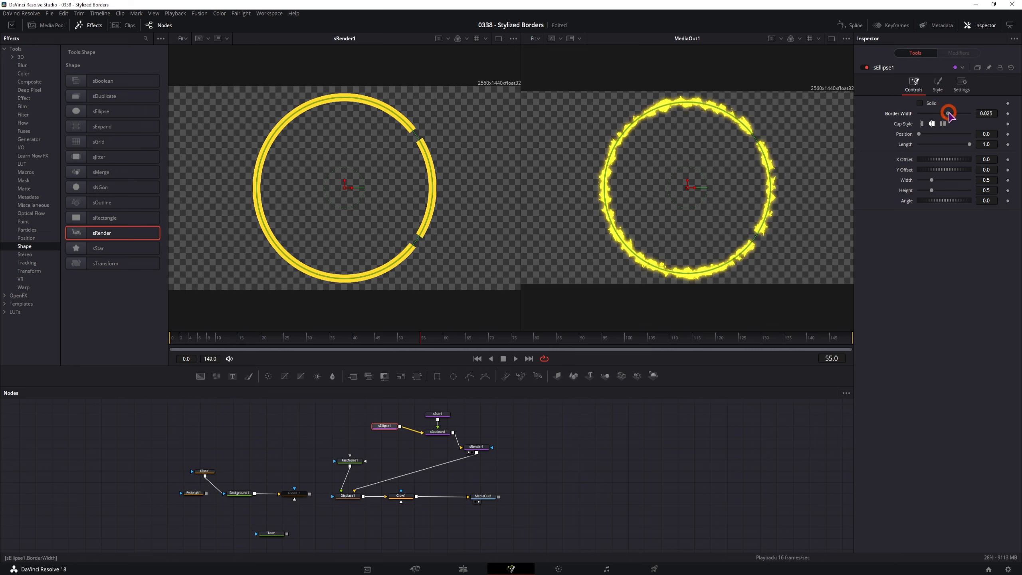
left_click_drag(949, 114, 953, 114)
left_click(920, 103)
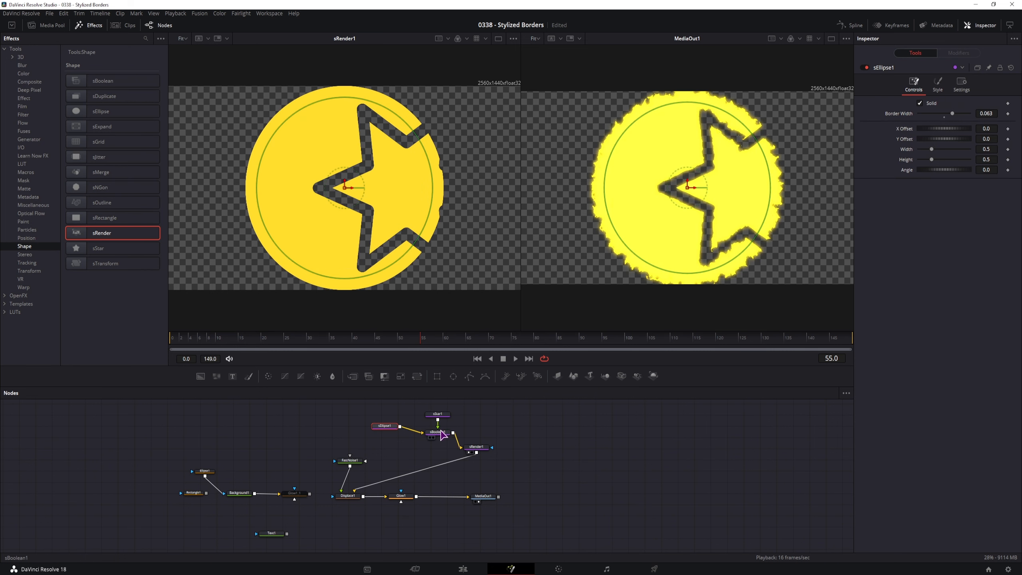
- Re-enable Solid on sStar1 and insert an sOutline node between sBoolean1 and sRender1
left_click(438, 414)
left_click_drag(926, 159, 939, 160)
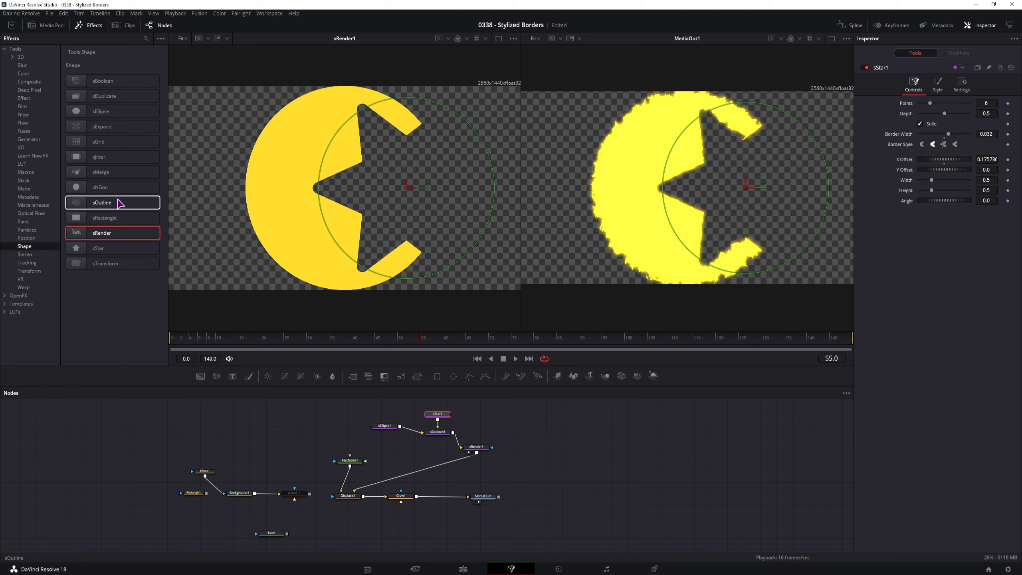
left_click_drag(78, 207, 470, 423)
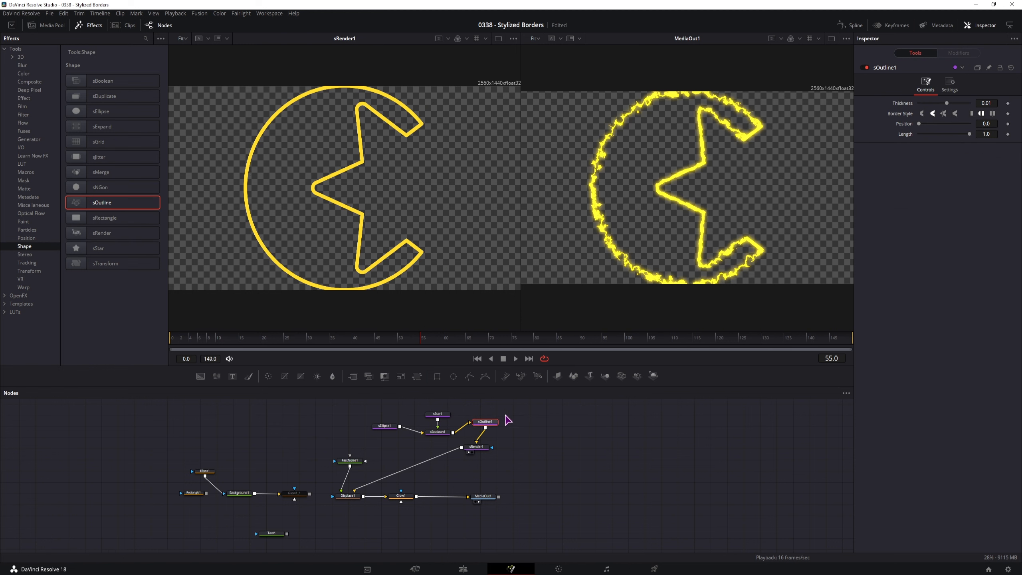
- Set sOutline1's Thickness to 0.005, choose the first cap style, and adjust the outline's Position and Length
left_click_drag(947, 103, 699, 214)
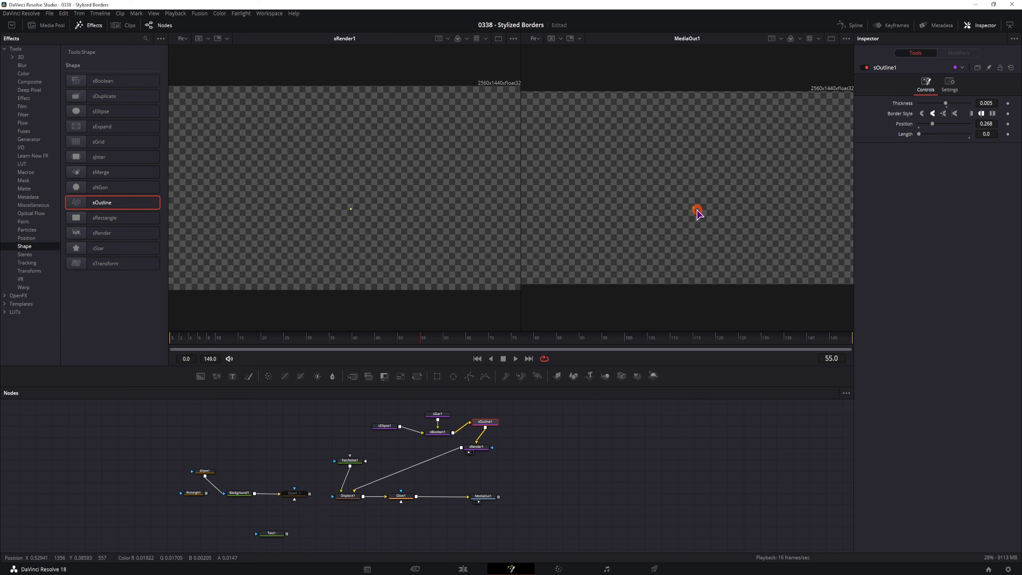
left_click(972, 114)
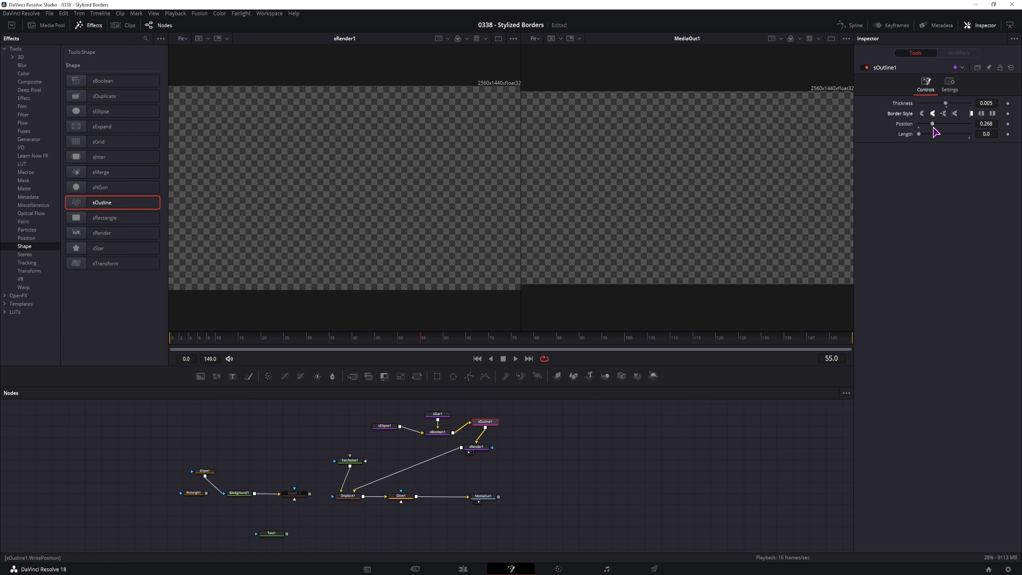
left_click_drag(933, 123, 970, 137)
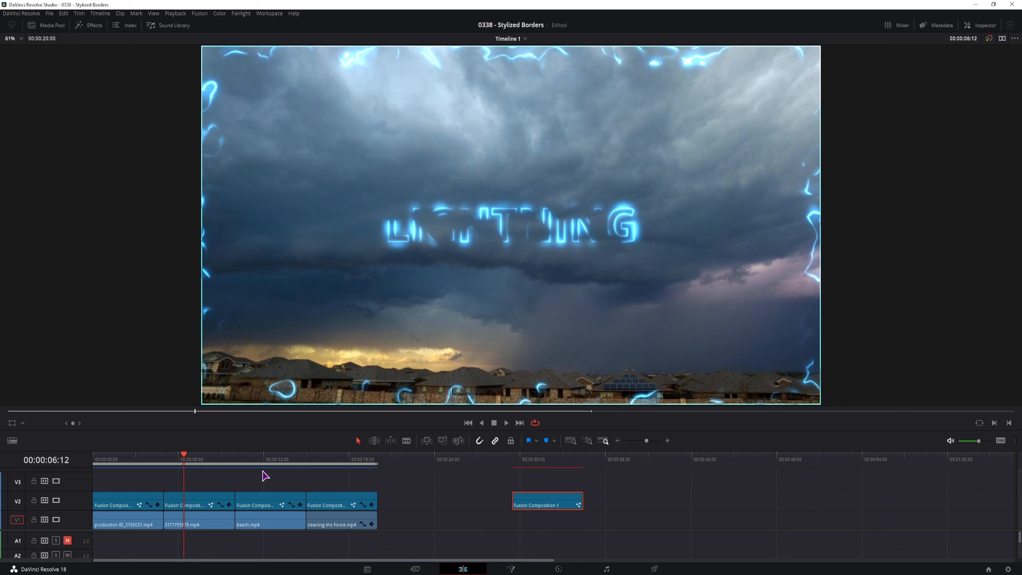
- Preview the later border clips on the Edit page timeline, and open the WATER clip's composition in Fusion
left_click(268, 458)
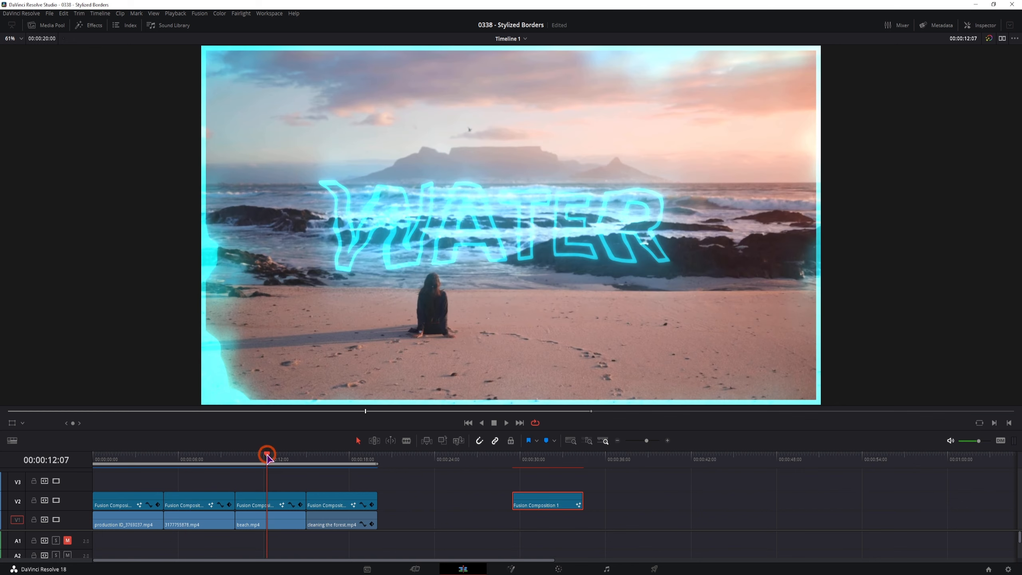
left_click(316, 461)
left_click(260, 459)
left_click(280, 499)
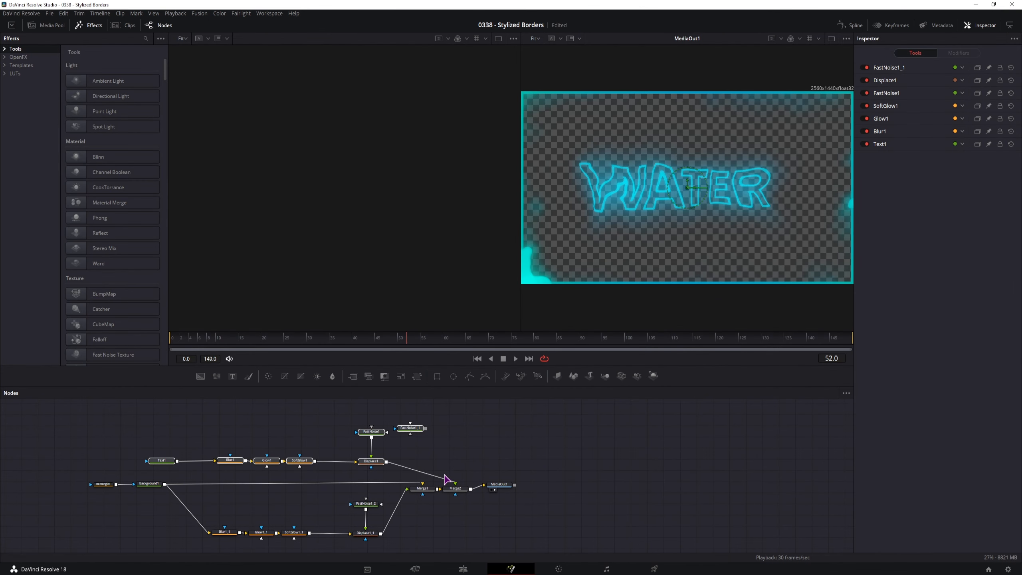
- Extract Merge2 from the node flow, and display Rectangle1 and Background1 in turn in the first viewer
left_click_drag(456, 483, 464, 452)
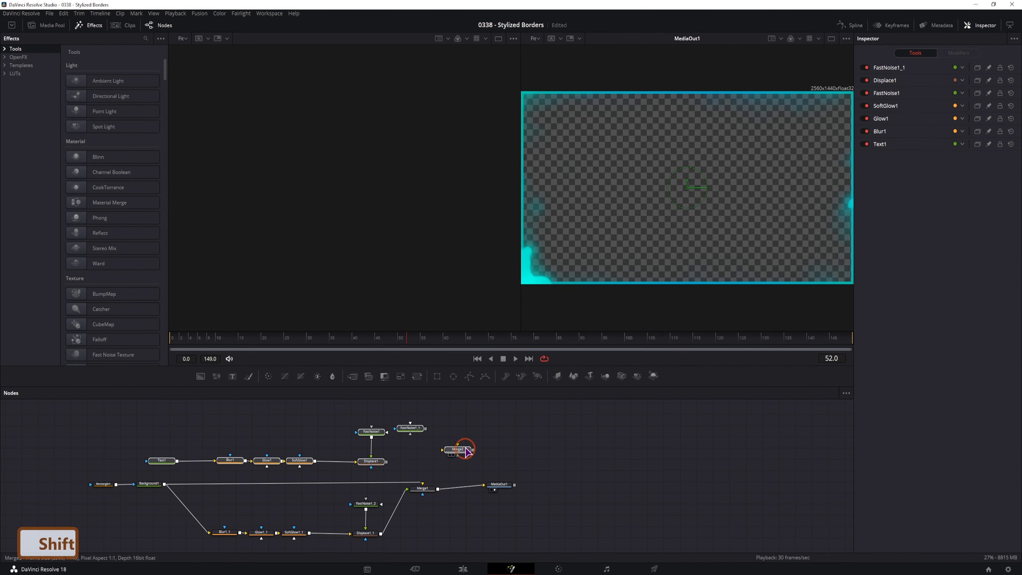
left_click(136, 470)
key("1")
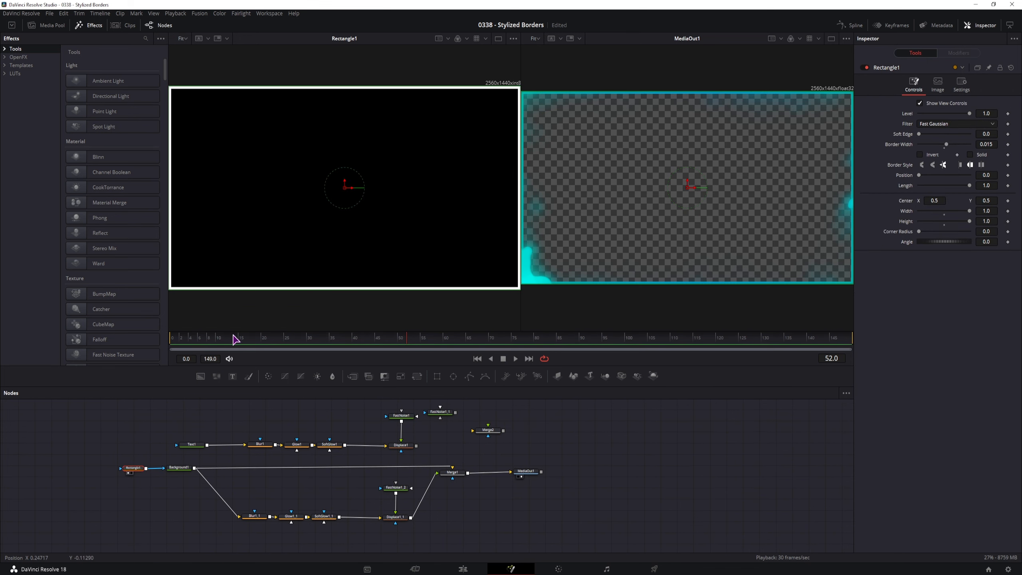
left_click(181, 468)
key("1")
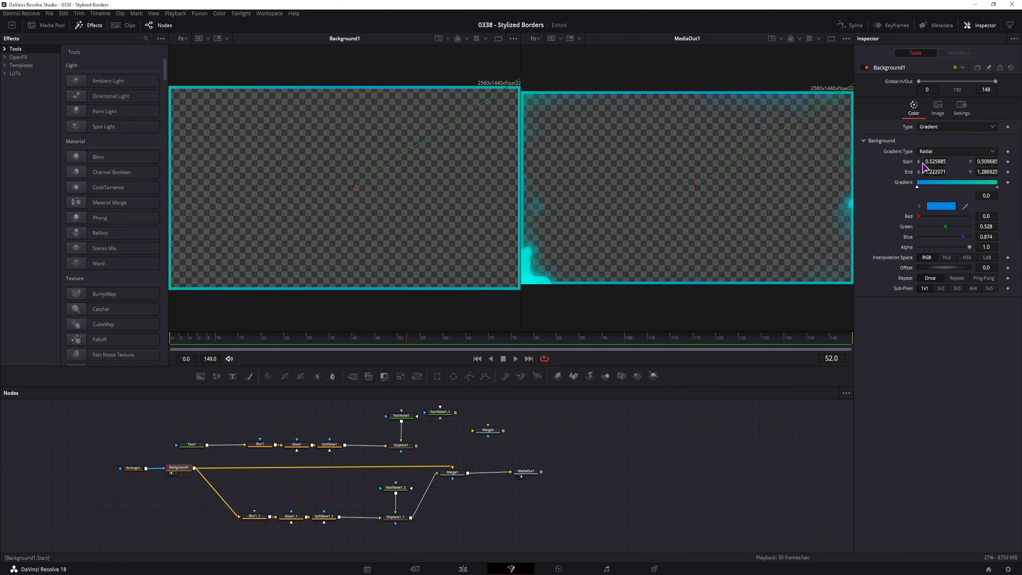
- Examine the Type and Gradient Type options of Background1, keeping a Radial gradient
left_click(935, 128)
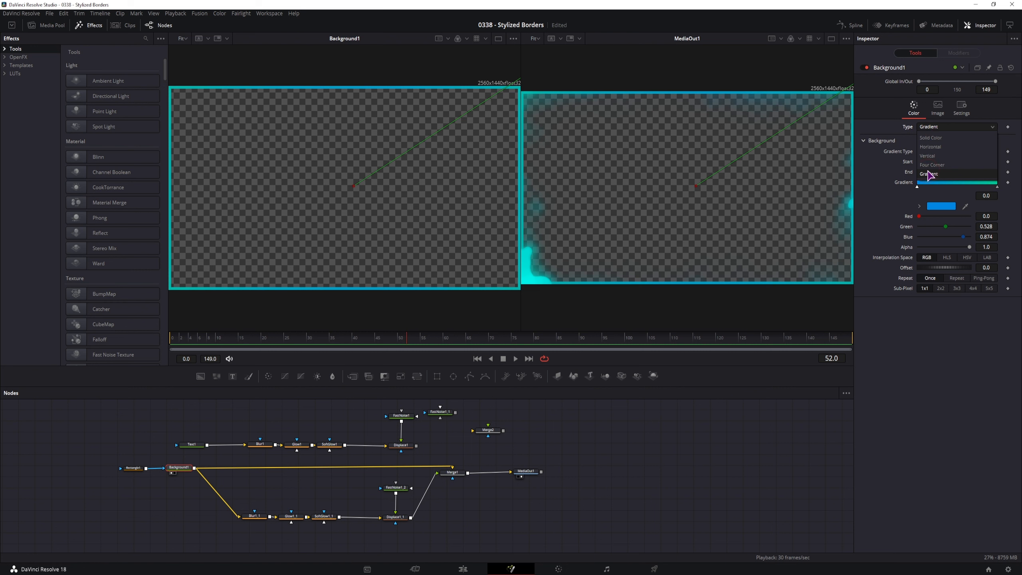
left_click(879, 179)
left_click(936, 153)
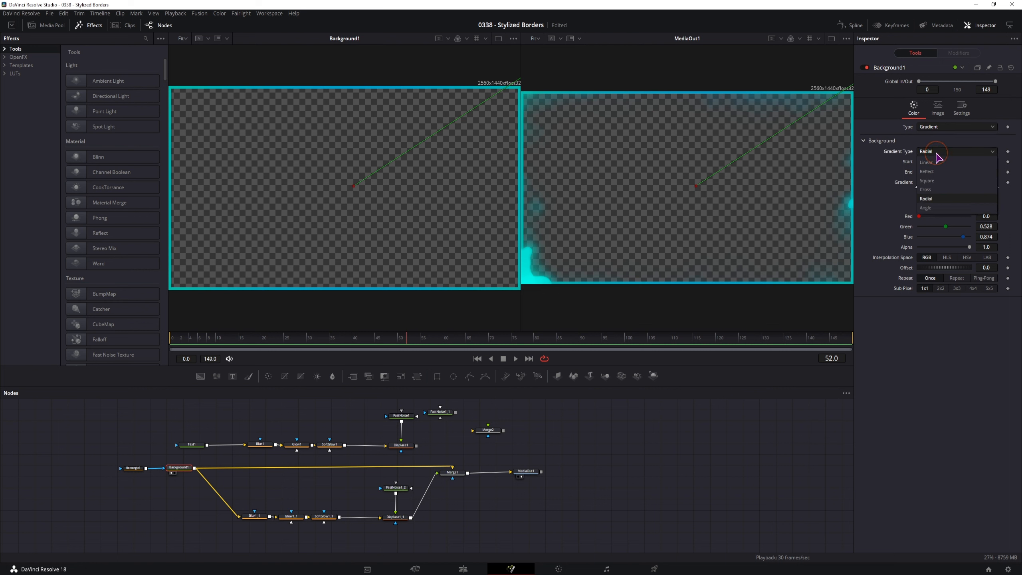
left_click(931, 166)
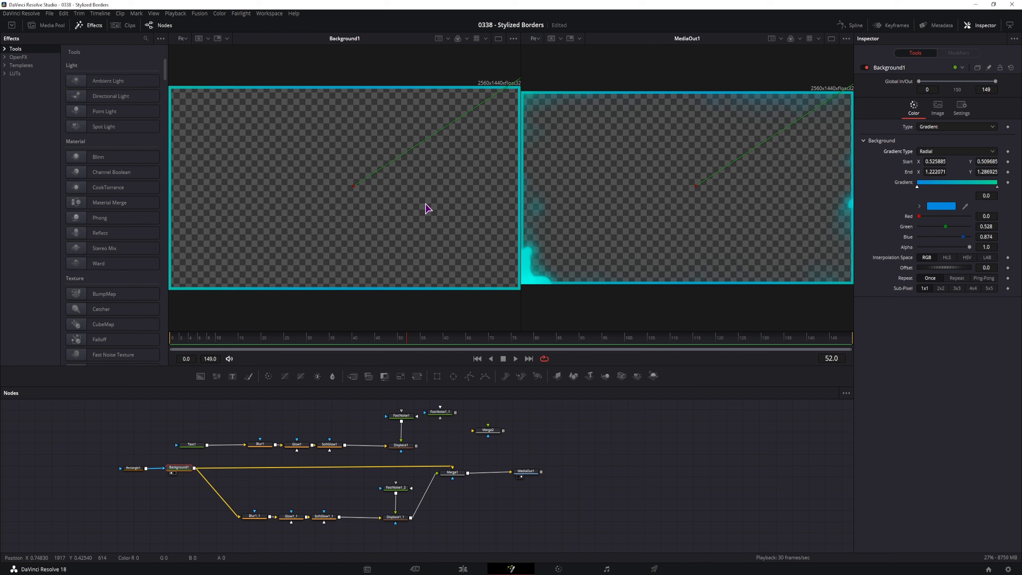
- Move Background1's gradient handles to Start X 0.524751, Y 0.523798 and End X 1.155177, Y 1.198215
left_click_drag(418, 162, 370, 175)
mouse_move(302, 196)
left_mouse_down()
mouse_move(284, 145)
mouse_move(293, 207)
mouse_move(351, 285)
mouse_move(220, 311)
mouse_move(302, 198)
left_mouse_up()
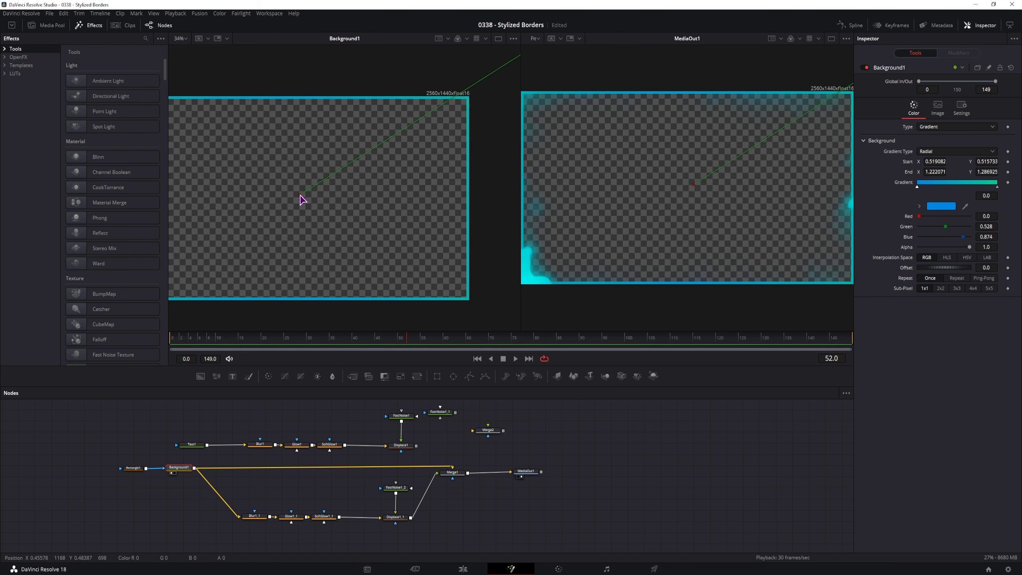
mouse_move(446, 98)
left_mouse_down()
mouse_move(295, 203)
mouse_move(447, 100)
left_mouse_up()
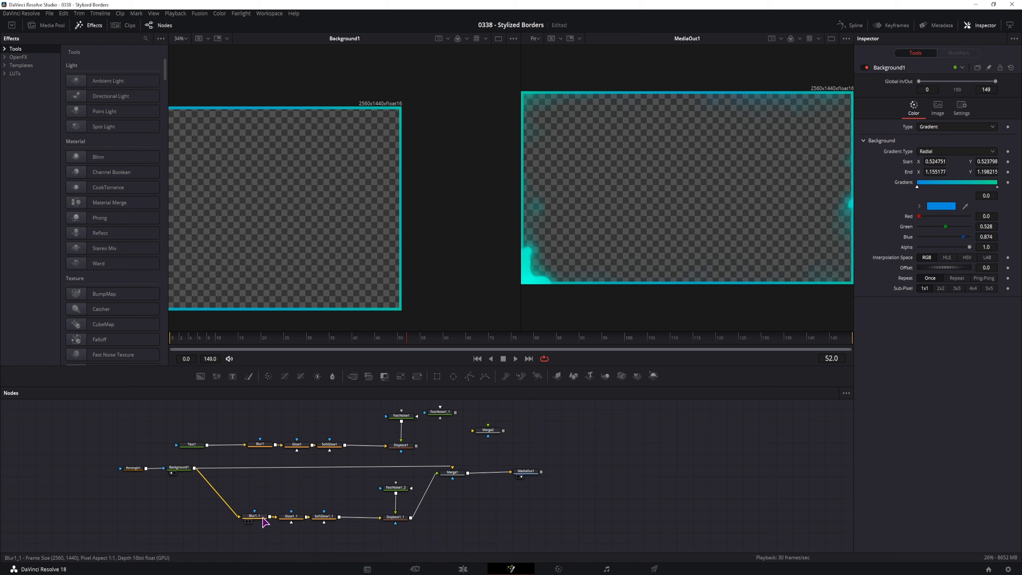
- Display Blur1_1, Glow1_1 and SoftGlow1_1 one after another in the first viewer to examine their effect on the border
left_click(260, 515)
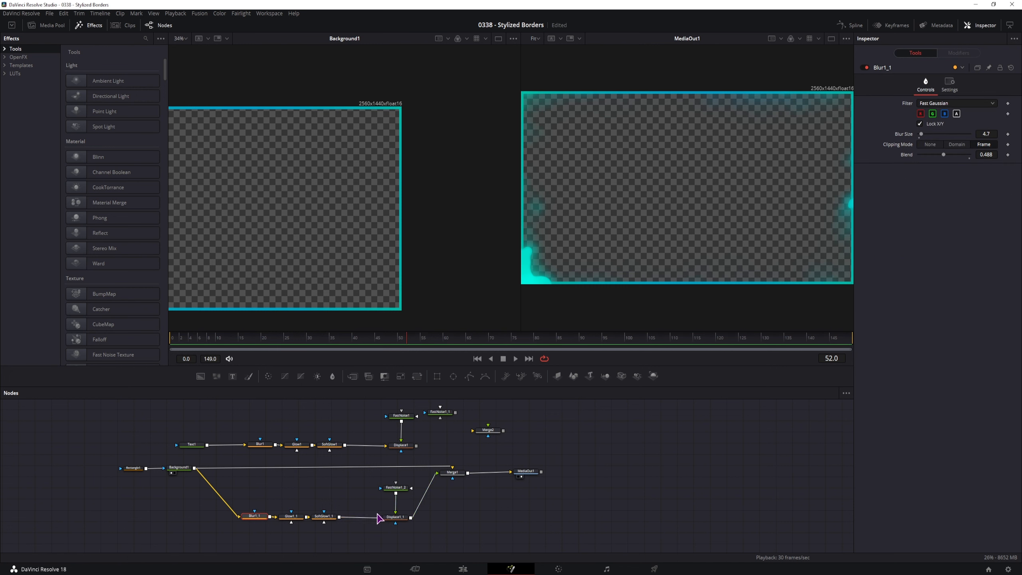
left_click(247, 521)
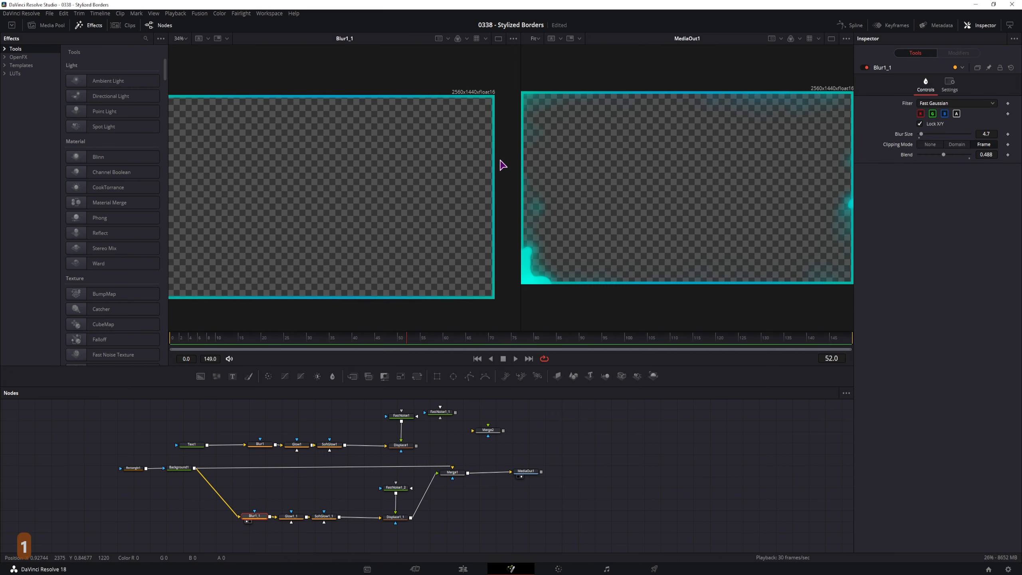
left_click(291, 517)
key("1")
left_click(324, 516)
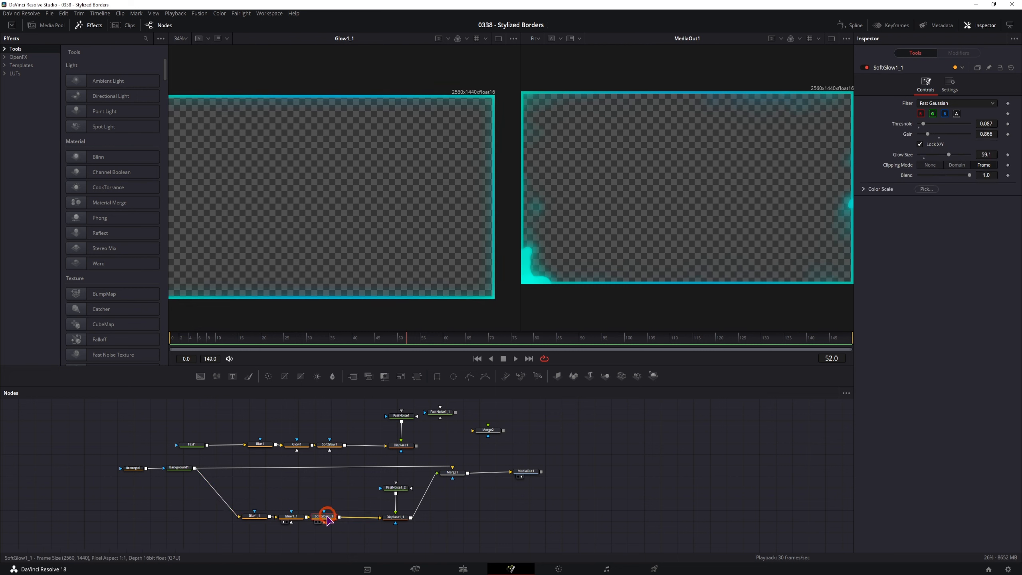
key("1")
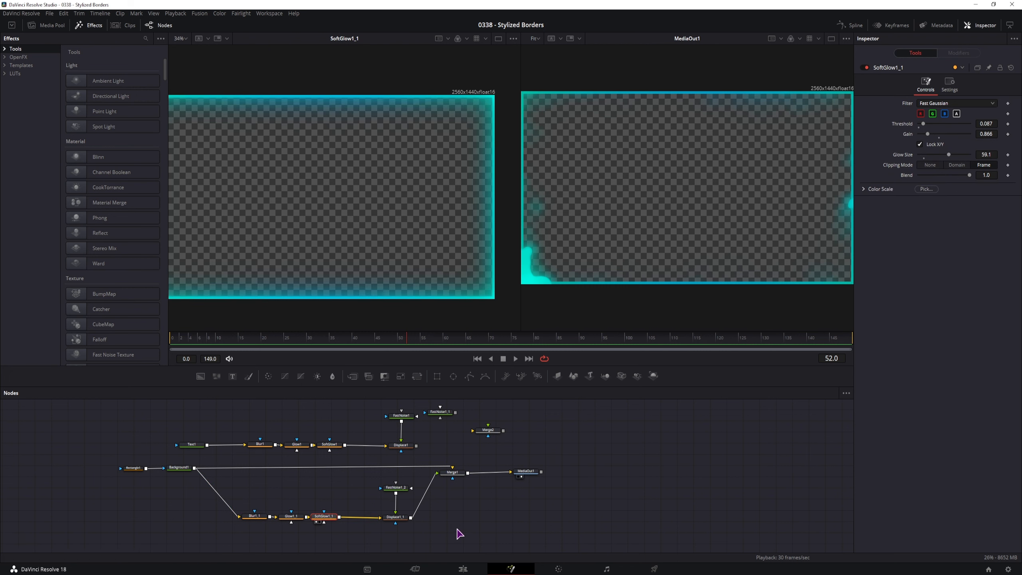
- Examine Displace1_1's settings and display the FastNoise1_2 node in the first viewer
left_click(377, 505)
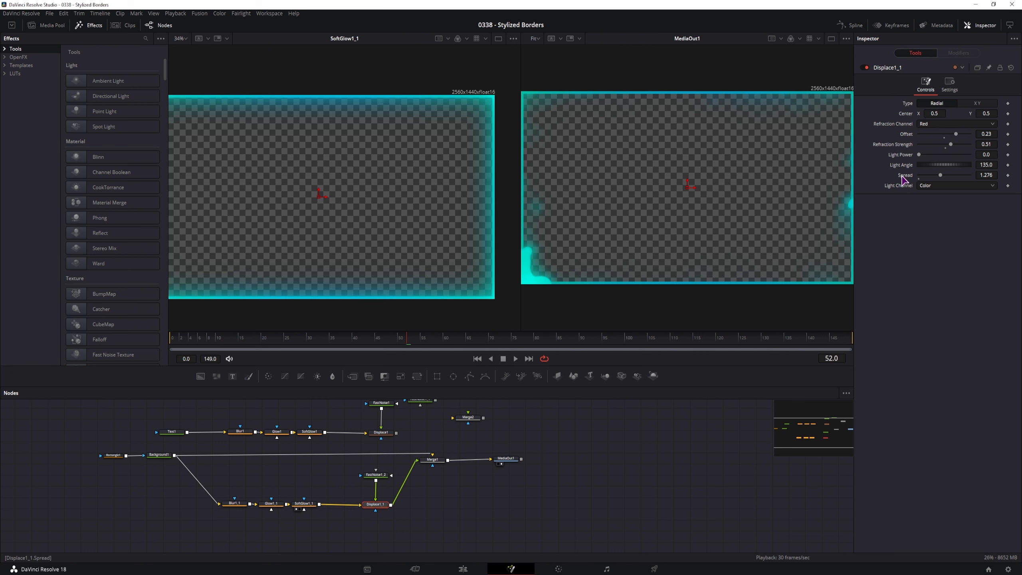
left_click(383, 480)
key("1")
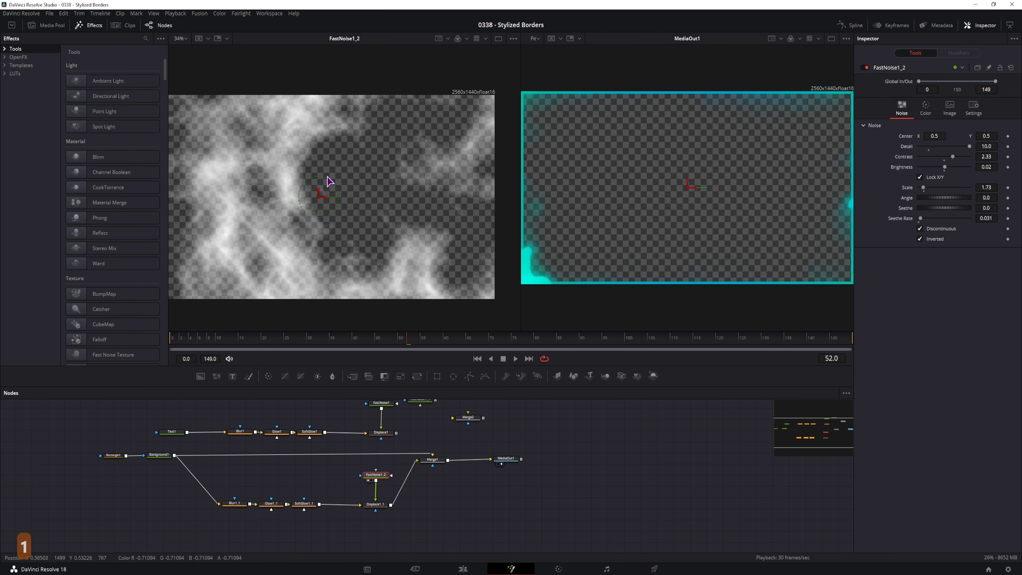
left_click_drag(348, 226, 360, 233)
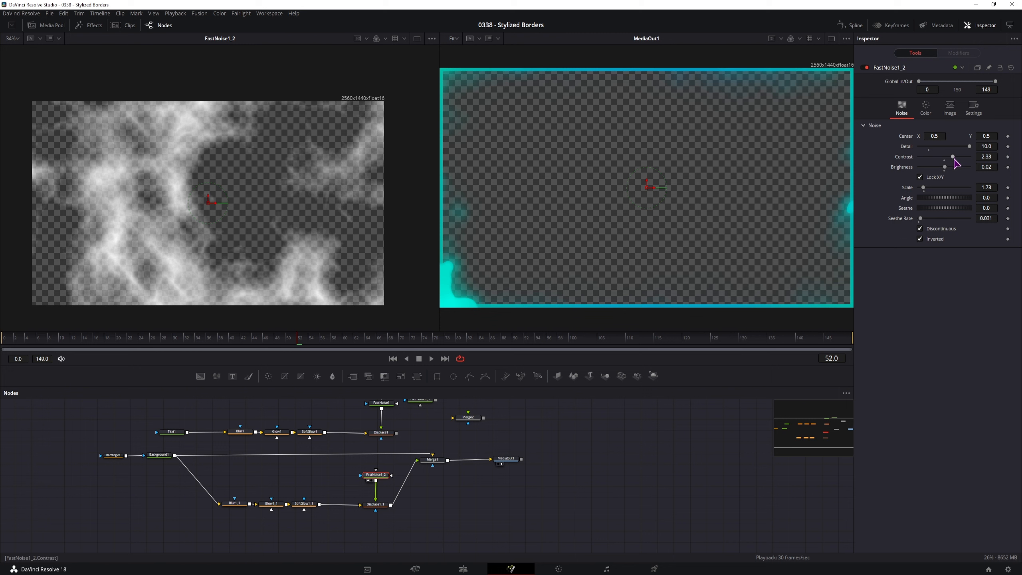
- Set FastNoise1_2's Contrast to 2.59 and Brightness to -0.11, and play back the animation from near the start
mouse_move(953, 158)
left_mouse_down()
mouse_move(964, 158)
mouse_move(955, 157)
left_mouse_up()
mouse_move(944, 167)
left_mouse_down()
mouse_move(953, 169)
mouse_move(941, 170)
left_mouse_up()
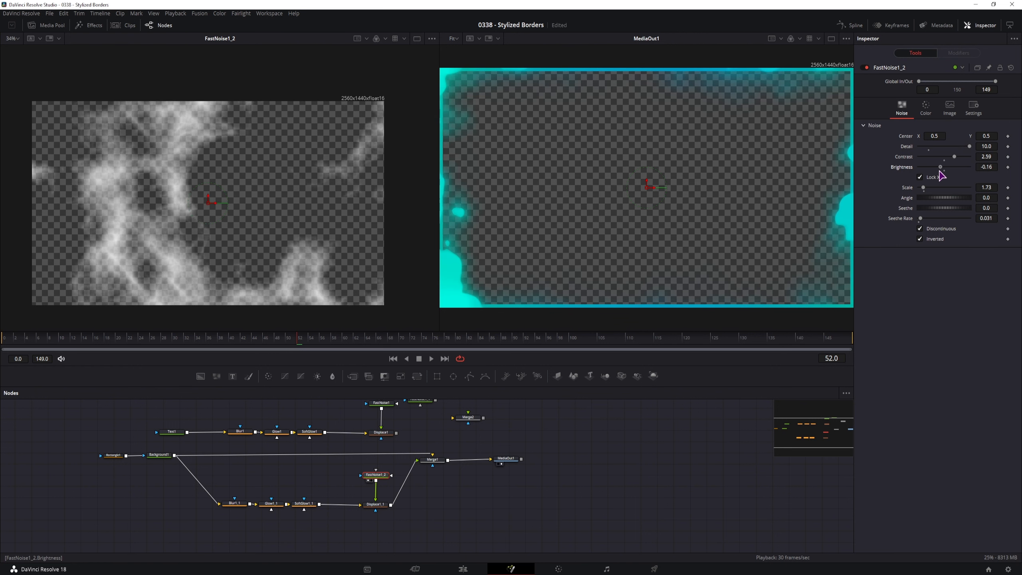
left_click(12, 340)
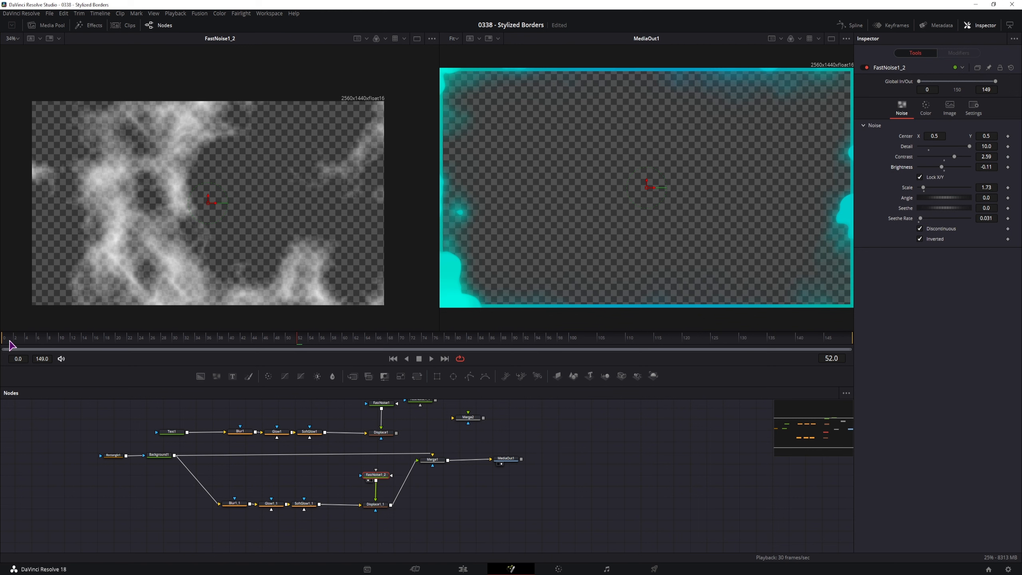
key("space")
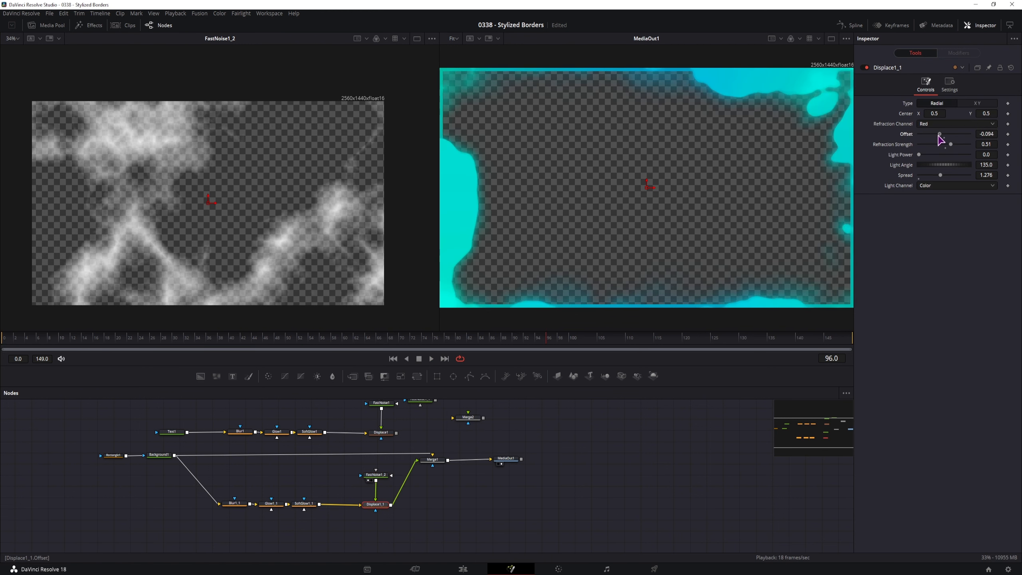
- Set Displace1_1's Offset to 0.063 and FastNoise1_2's Brightness to -0.19
left_click_drag(939, 139, 948, 137)
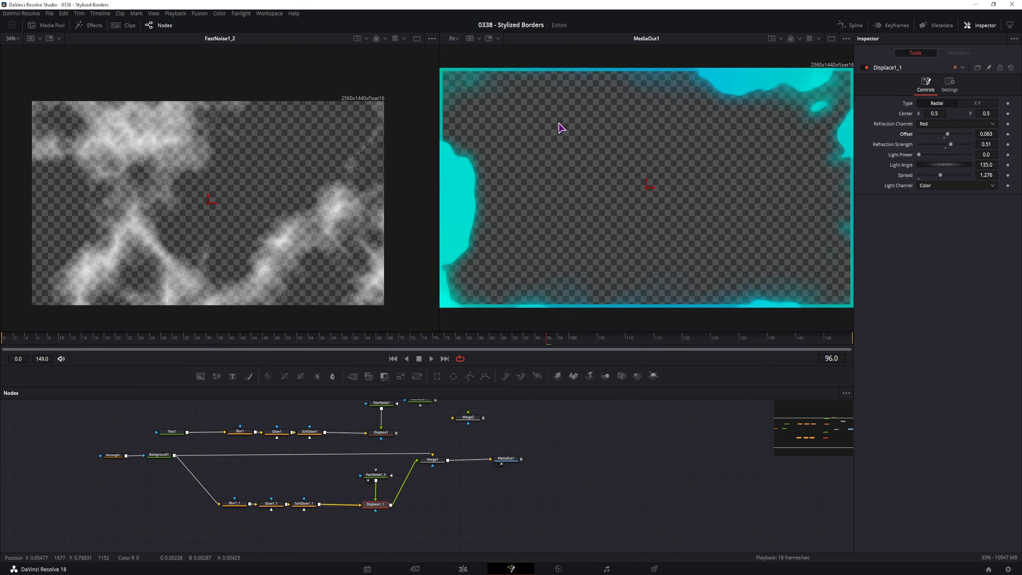
left_click_drag(949, 138, 940, 166)
left_click(378, 476)
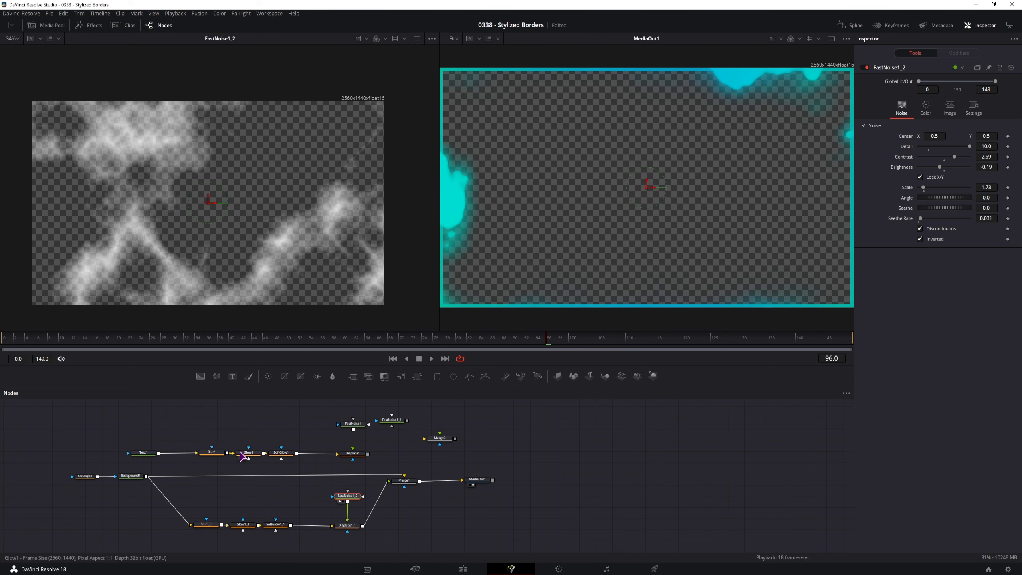
- Examine how Merge1 combines the undisplaced border from Background1 with the displaced border branch
left_click(385, 482)
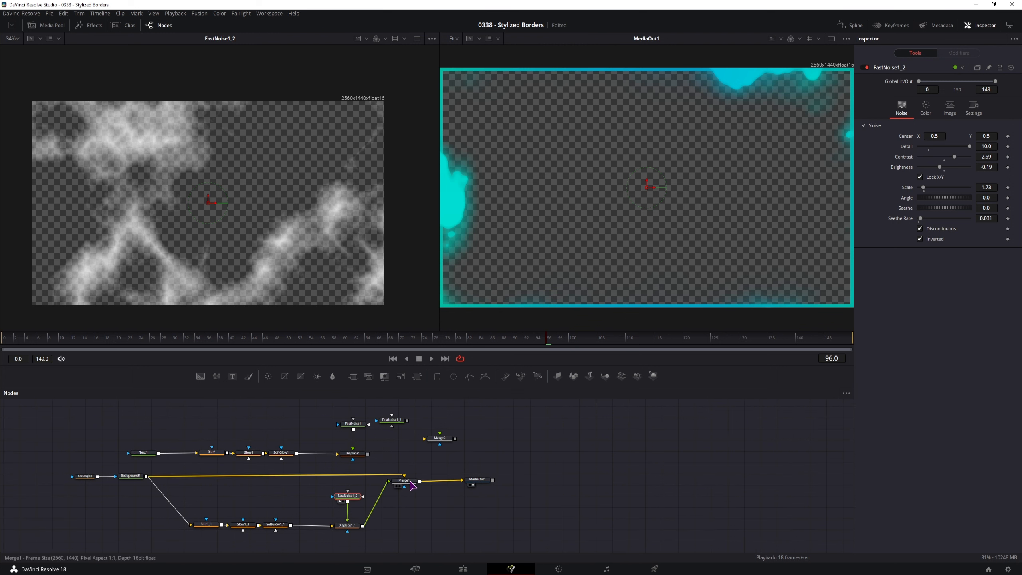
left_click_drag(387, 488, 389, 485)
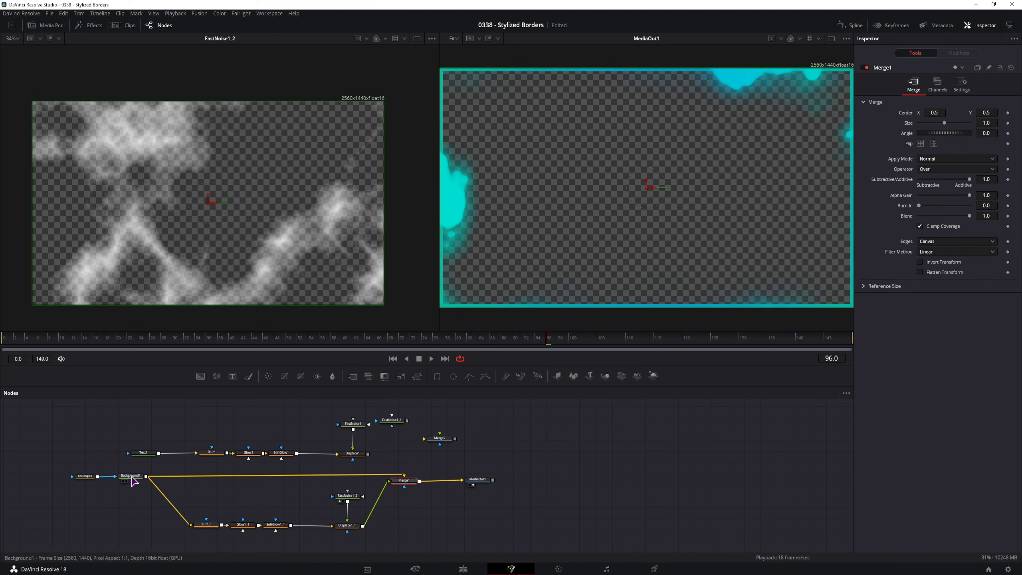
left_click_drag(141, 480, 245, 313)
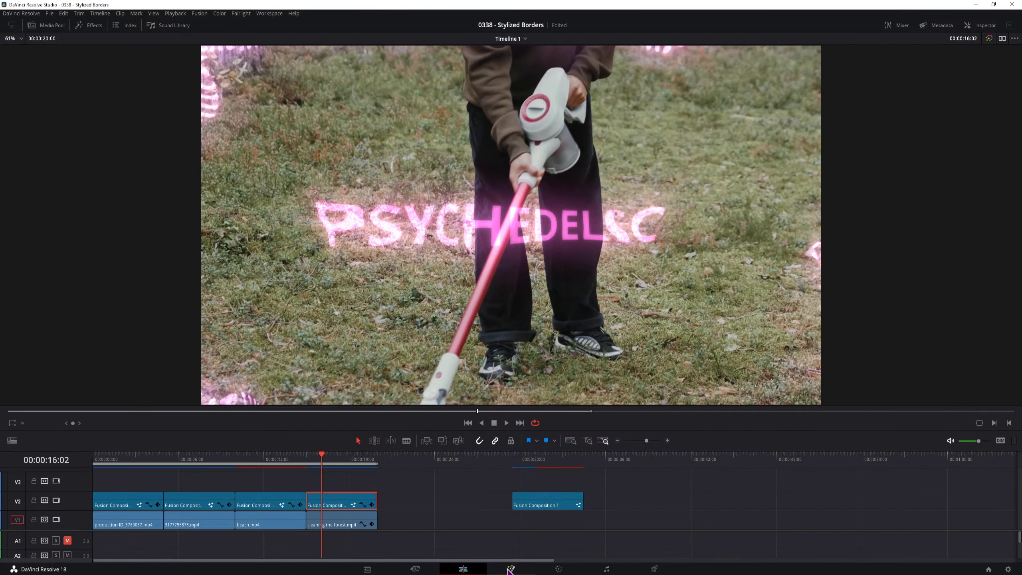
- Open the PSYCHEDELIC clip's composition in Fusion and add a new Paint node above Paint1
left_click(510, 569)
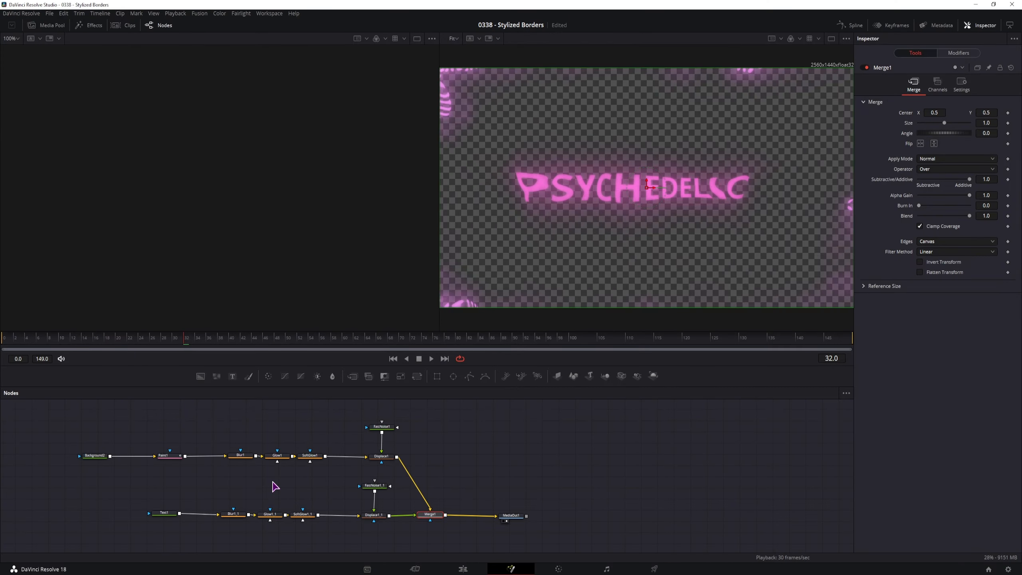
left_click_drag(206, 539, 401, 477)
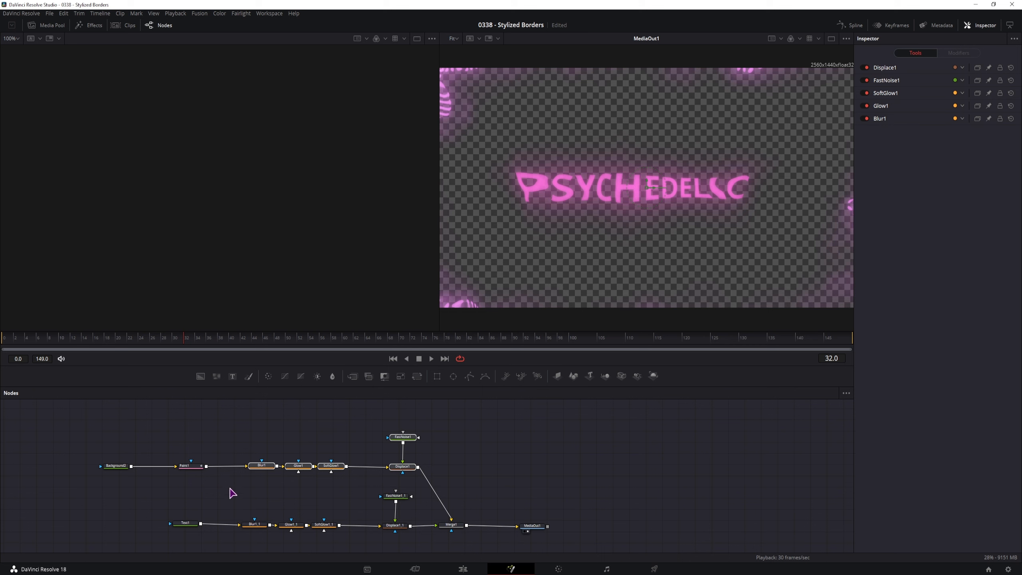
left_click_drag(248, 376, 193, 439)
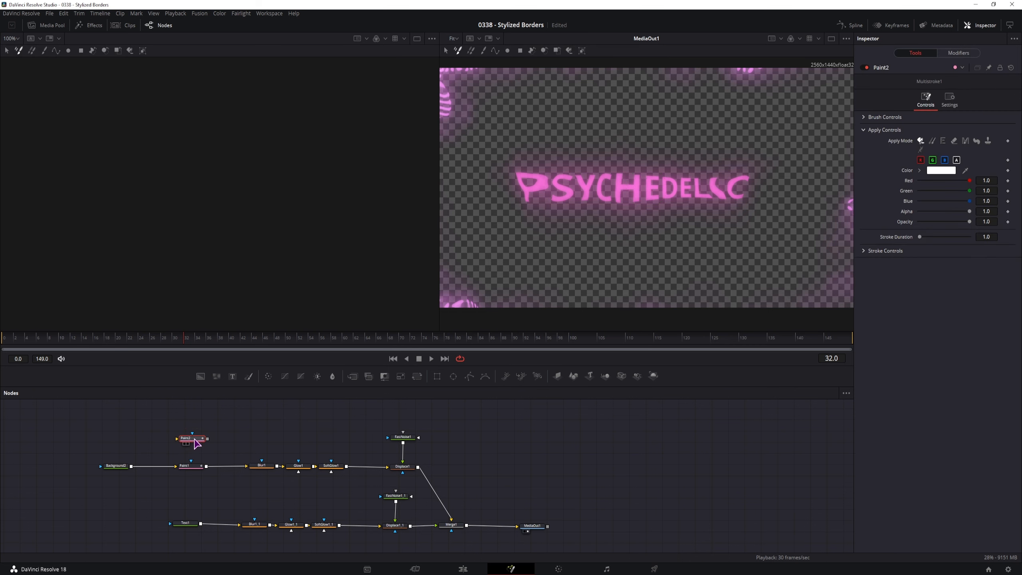
- Draw a closed rectangular Polyline Stroke through the frame's four corners in the new Paint node
left_click(495, 52)
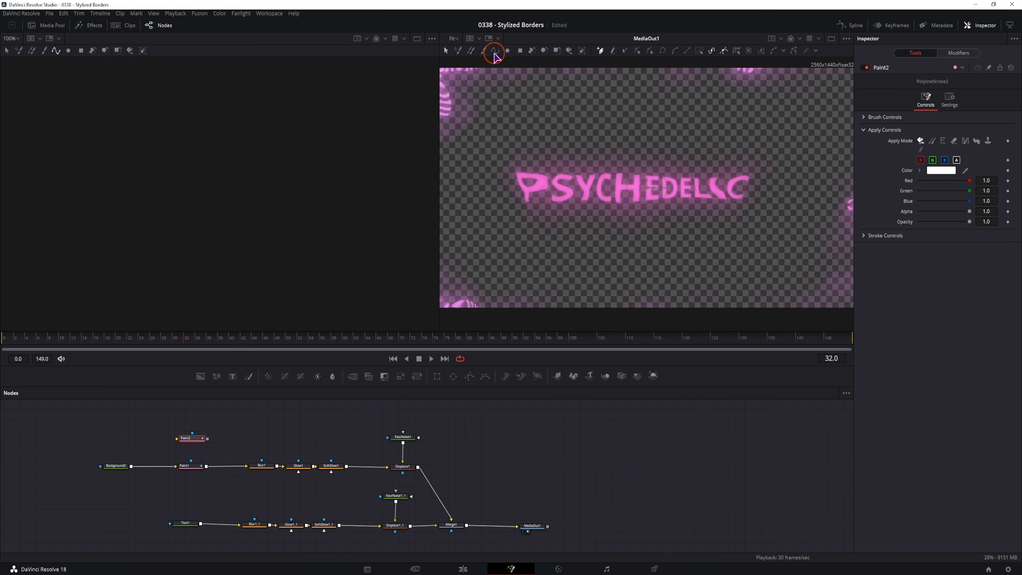
left_click(442, 69)
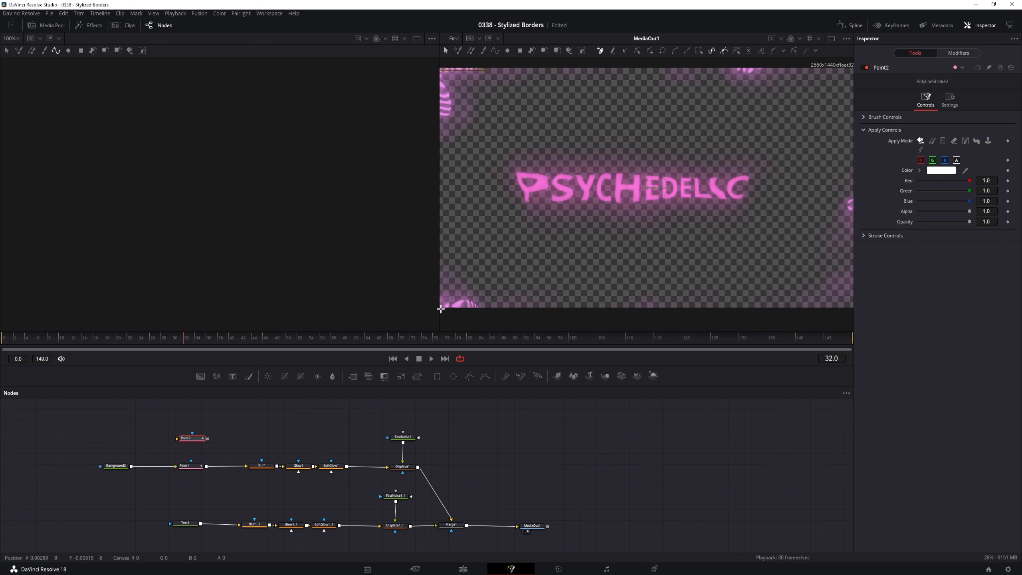
left_click(442, 305)
left_click(851, 304)
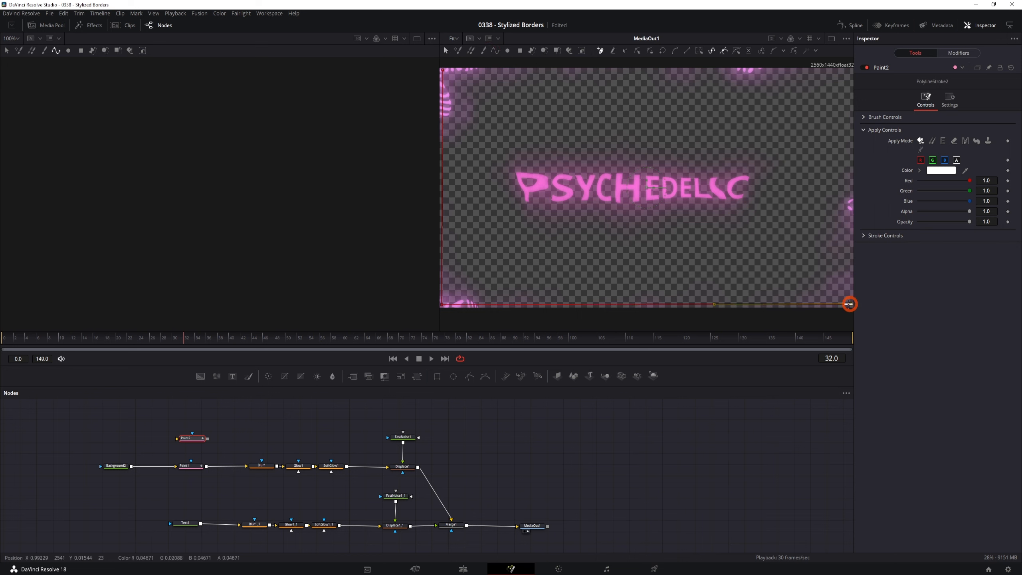
left_click(850, 69)
left_click(442, 69)
- Change the polyline stroke's brush shape to the solid circle and increase its size
left_click(864, 117)
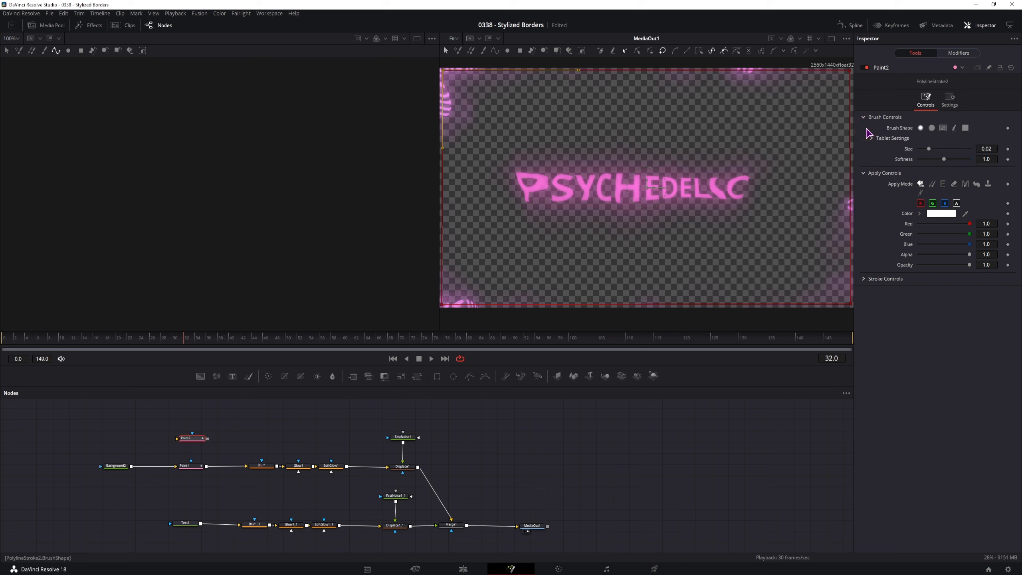
left_click(931, 129)
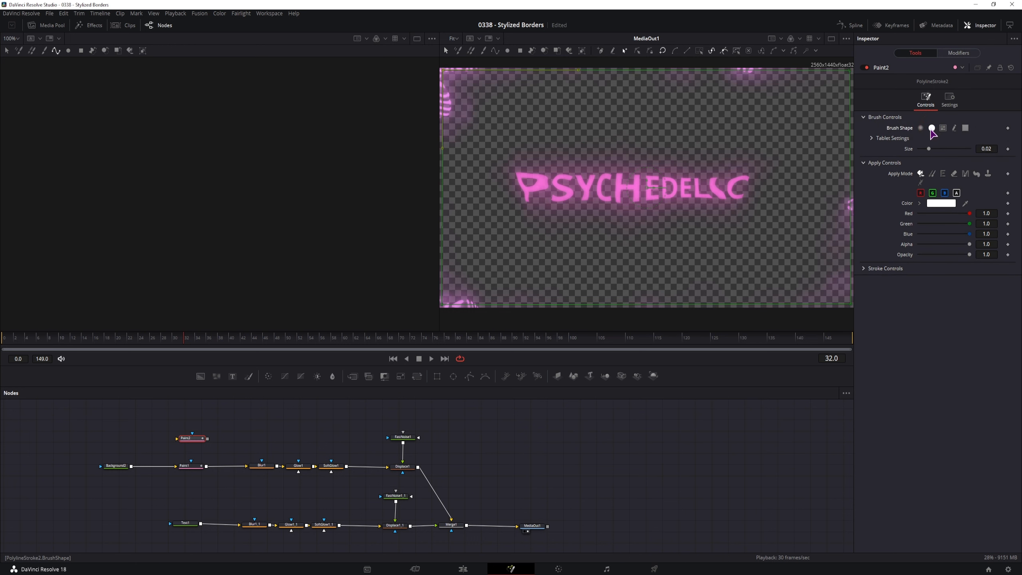
left_click_drag(929, 150, 937, 150)
- Add a Background node as the input of Paint2 and display Paint2 in the first viewer
mouse_move(200, 376)
left_mouse_down()
mouse_move(141, 445)
mouse_move(178, 439)
left_mouse_up()
left_click(193, 439)
key("1")
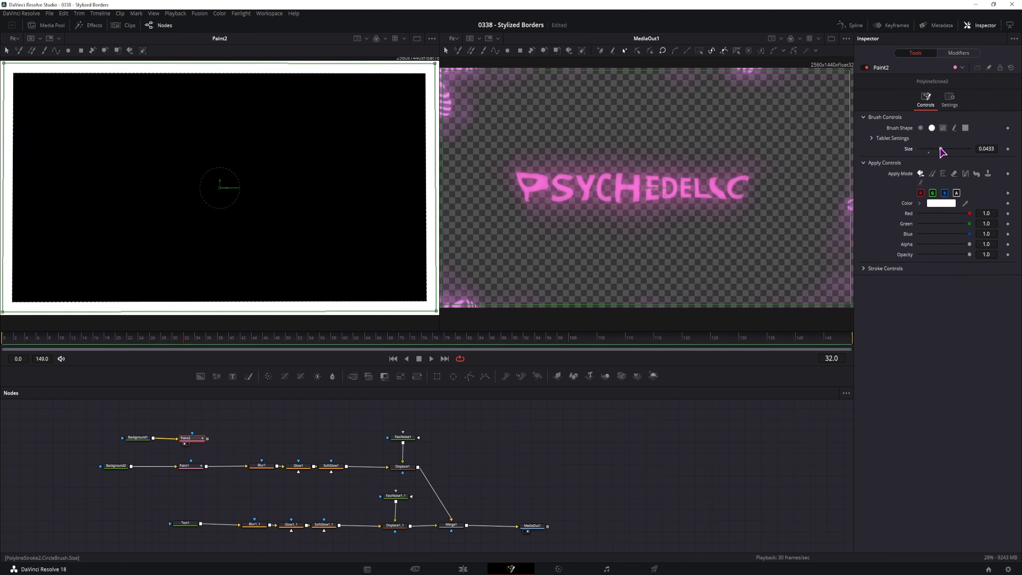
- Turn the stroke into separate dots with a brush Size of 0.0189 and a stroke Spacing of 1.732
left_click_drag(938, 148, 932, 149)
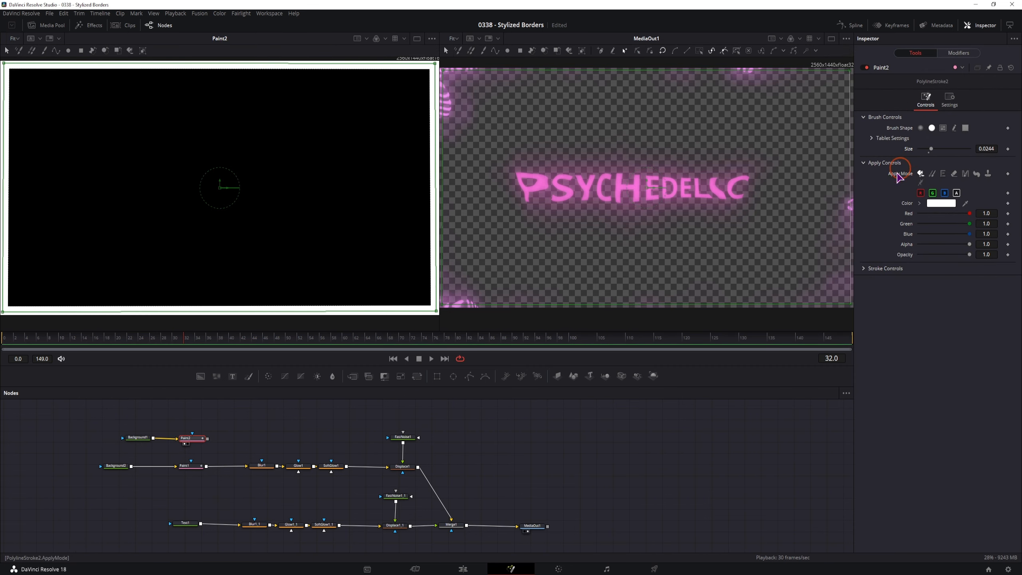
left_click(863, 268)
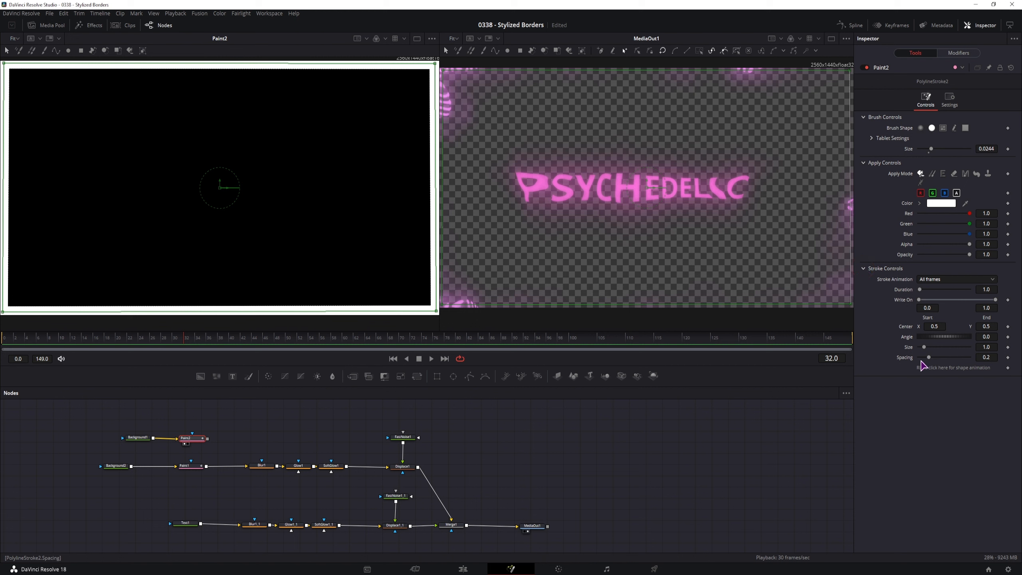
left_click_drag(929, 358, 967, 357)
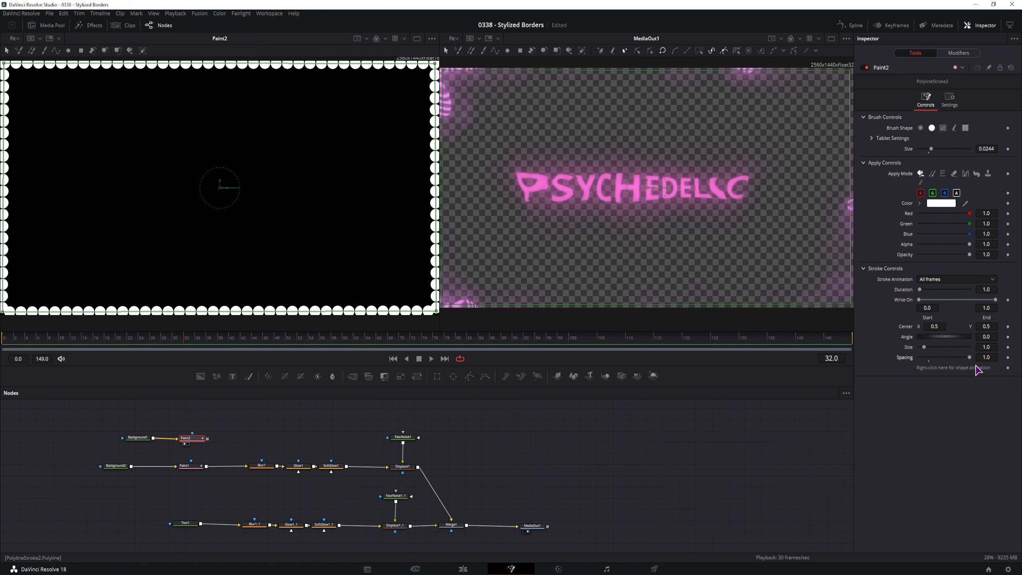
left_click(986, 390)
left_click(986, 357)
type("4")
left_click(972, 368)
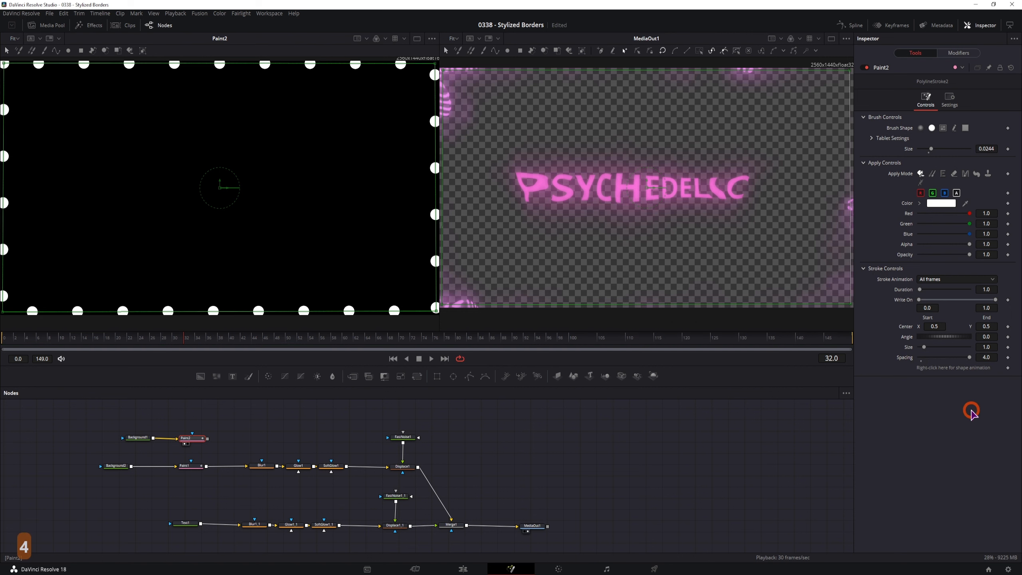
left_click_drag(970, 357, 942, 358)
left_click_drag(930, 149, 928, 150)
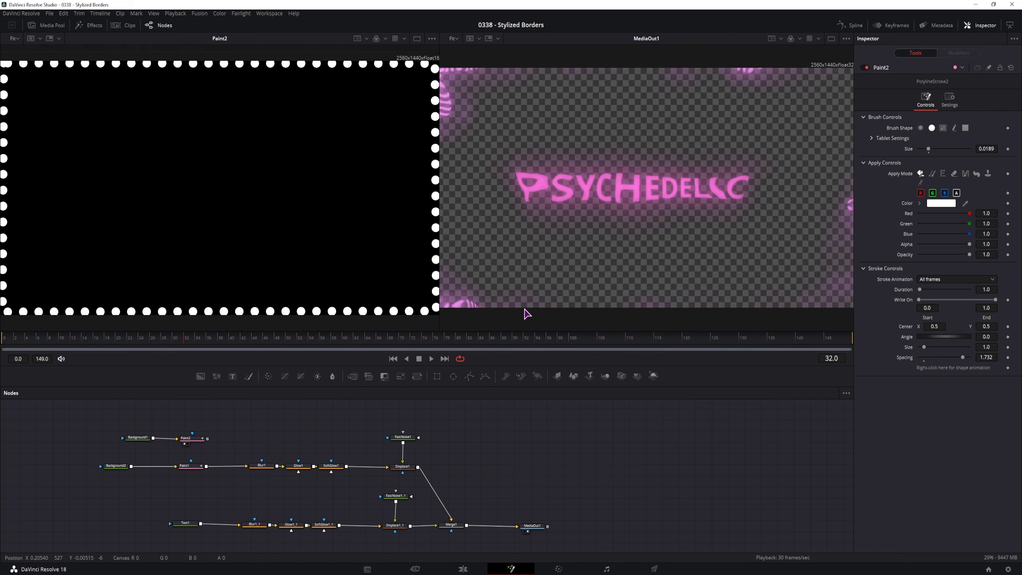
- Connect Paint2 to Blur1 in place of Paint1 and preview the composite over the footage on the Edit page timeline
left_click(188, 438)
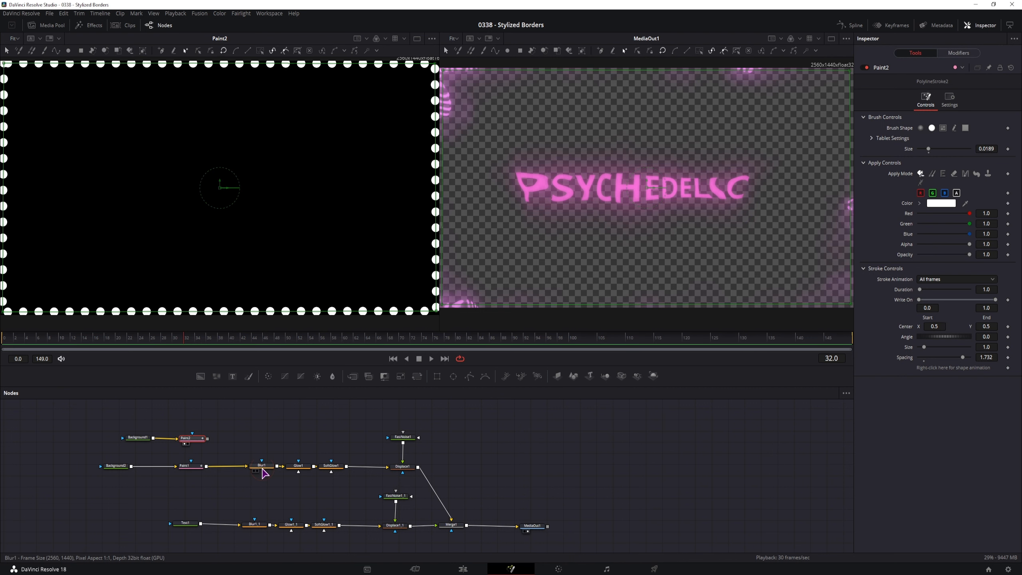
left_click_drag(208, 438, 247, 466)
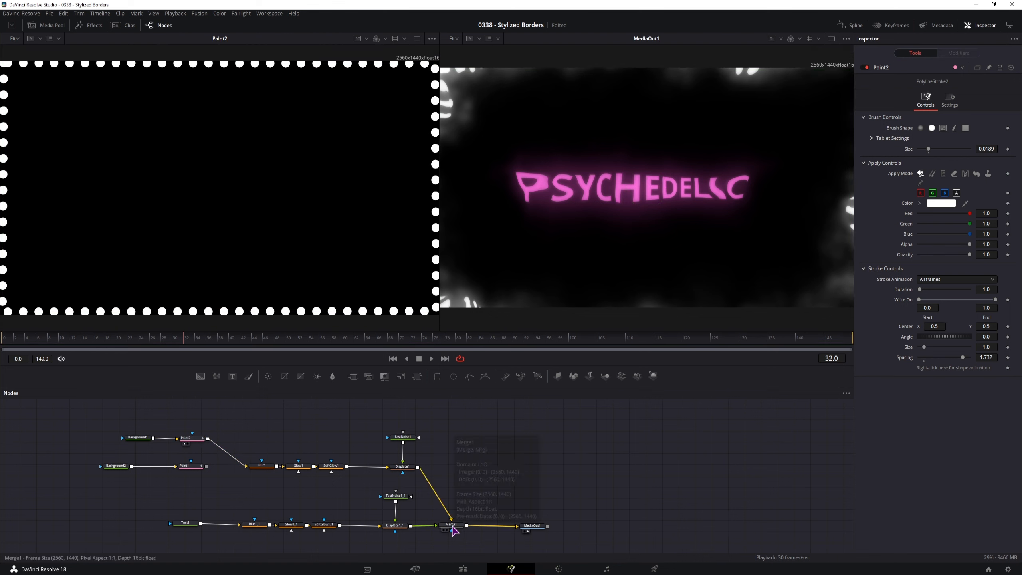
left_click(463, 569)
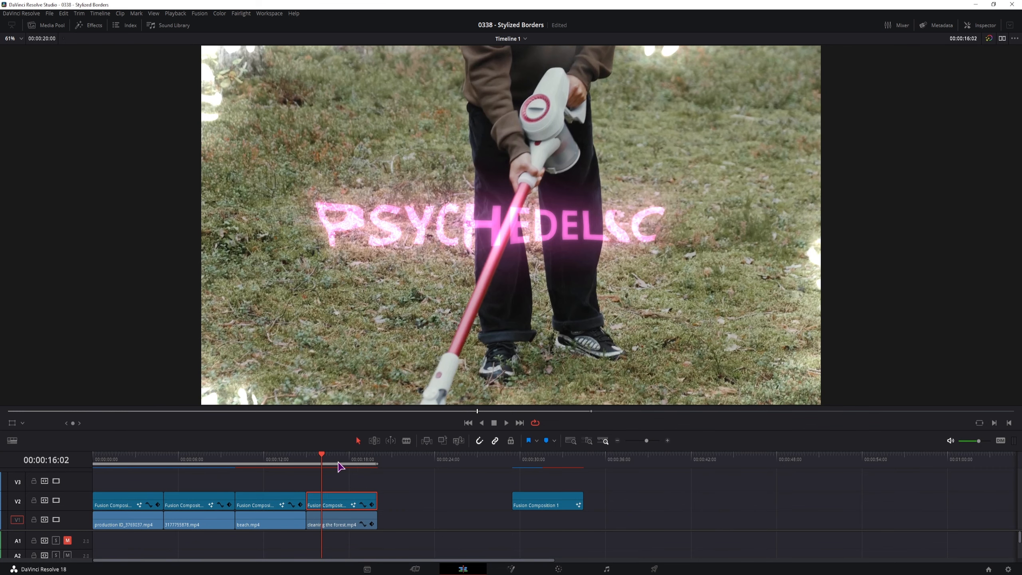
mouse_move(338, 467)
left_mouse_down()
mouse_move(329, 463)
mouse_move(350, 464)
mouse_move(326, 463)
left_mouse_up()
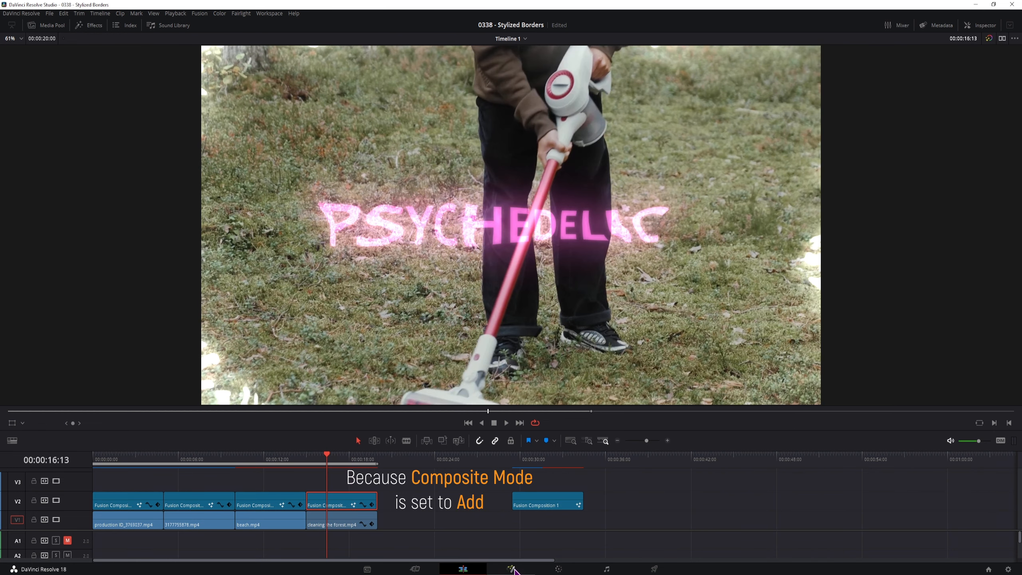
- In the Fusion composition, set Background1's Alpha to 0.0 and color the Paint2 stroke blue with Red 0.26 and Green 0.252
left_click(513, 569)
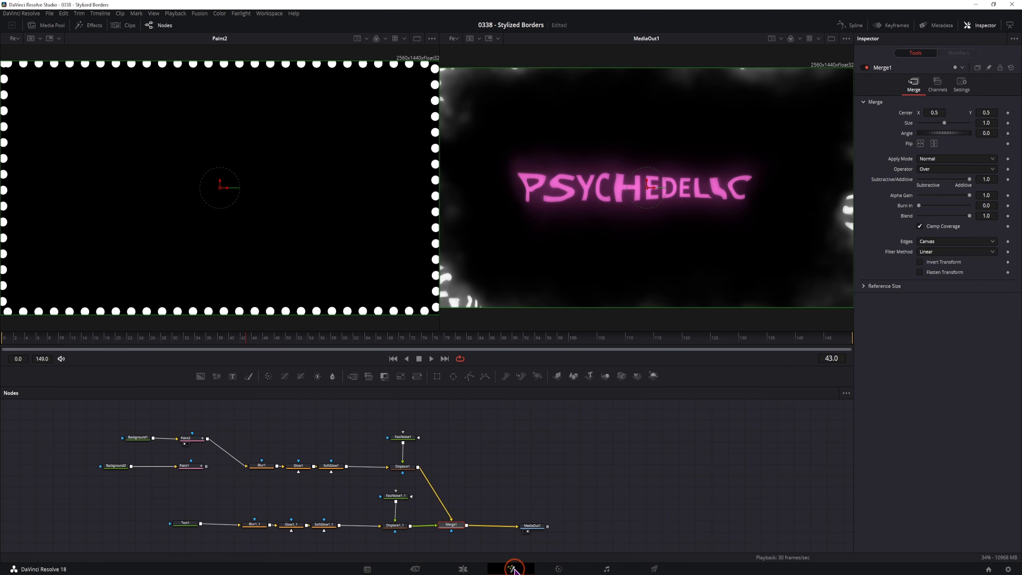
left_click(137, 439)
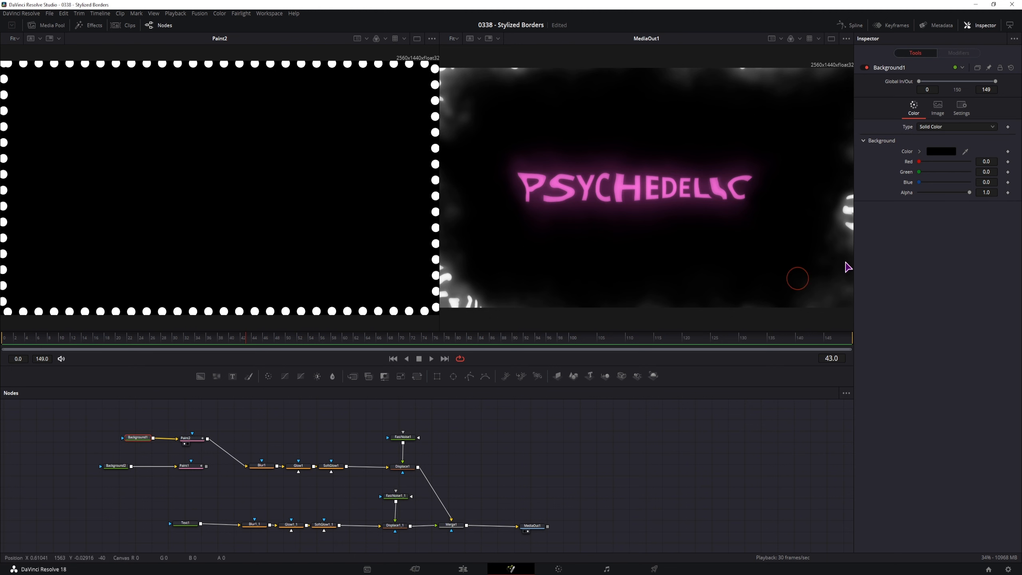
left_click_drag(969, 192, 873, 204)
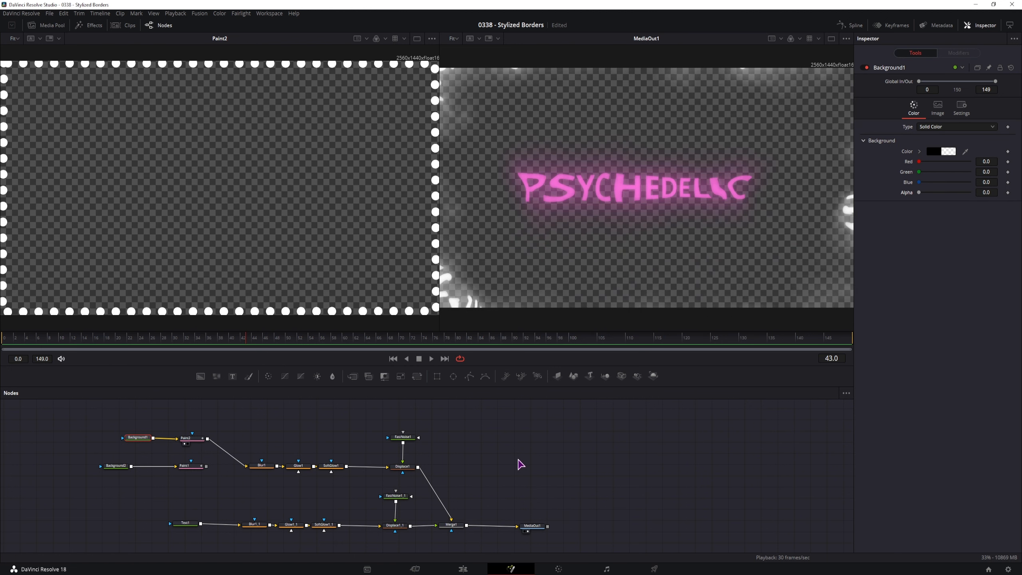
left_click(199, 438)
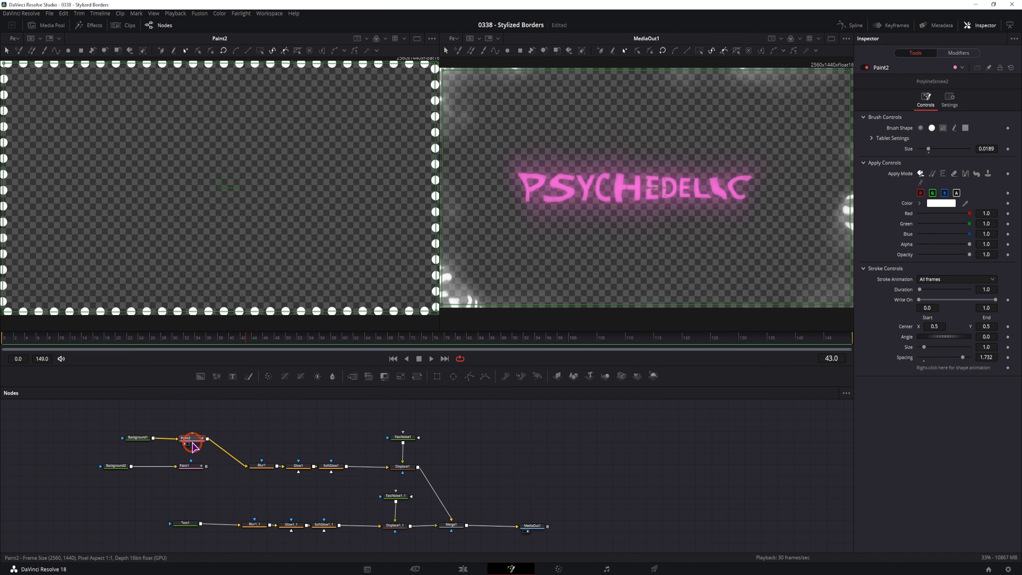
left_click_drag(969, 224, 931, 214)
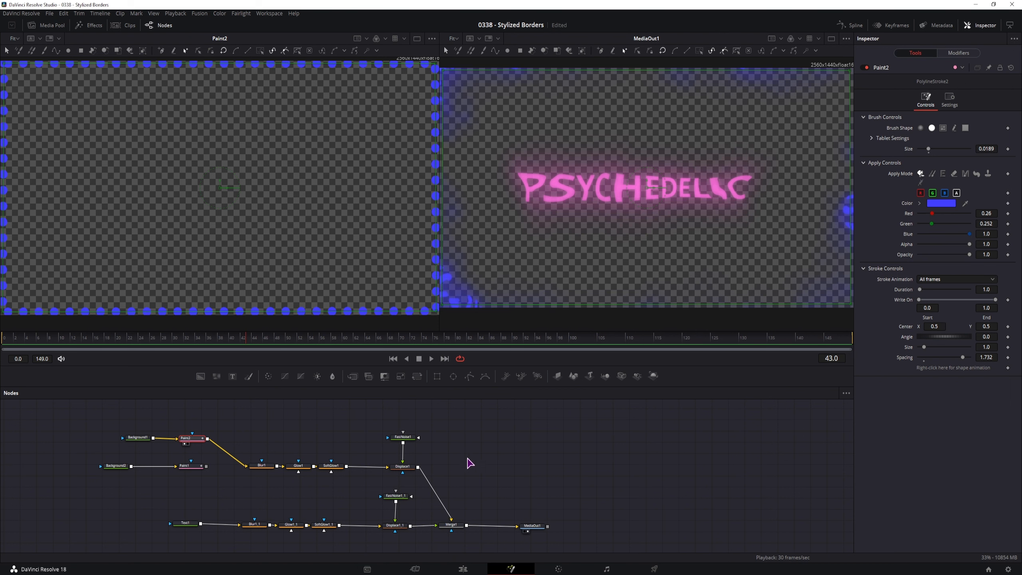
- Set Displace1's Offset to 0.238 and Refraction Strength to 0.1, and adjust FastNoise1's Scale while checking the playback
left_click(406, 467)
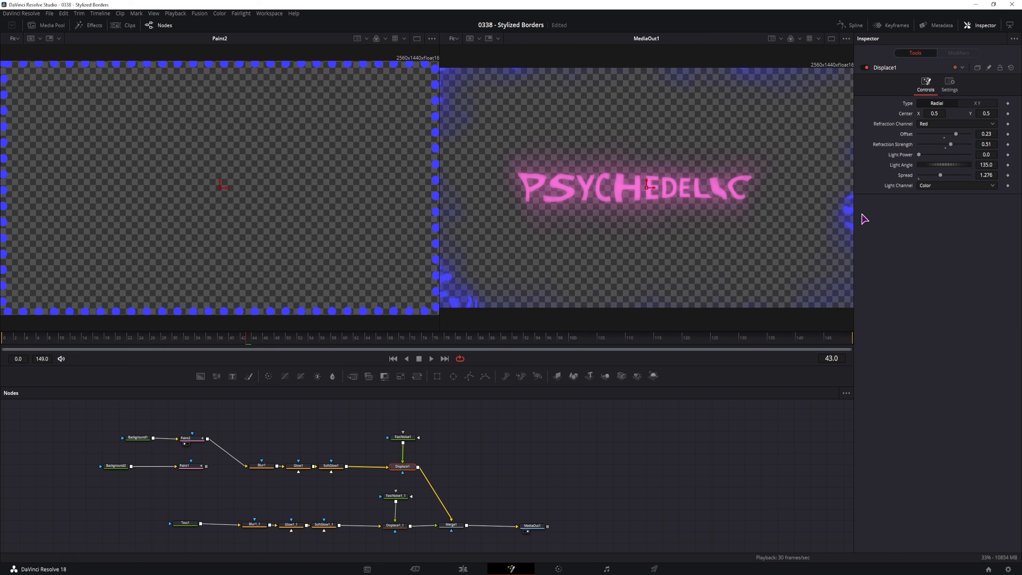
left_click_drag(957, 135, 933, 146)
key("space")
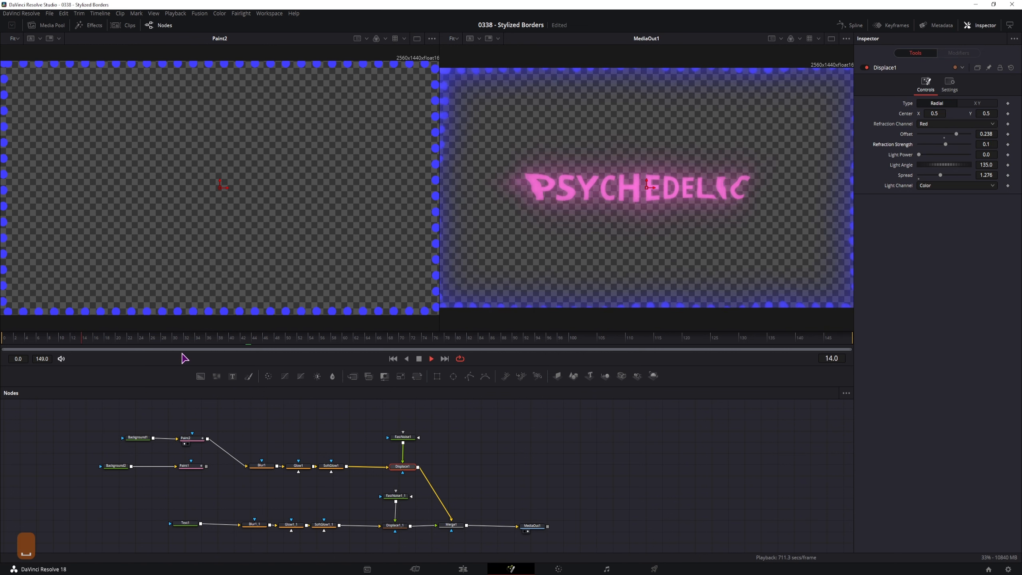
left_click(409, 439)
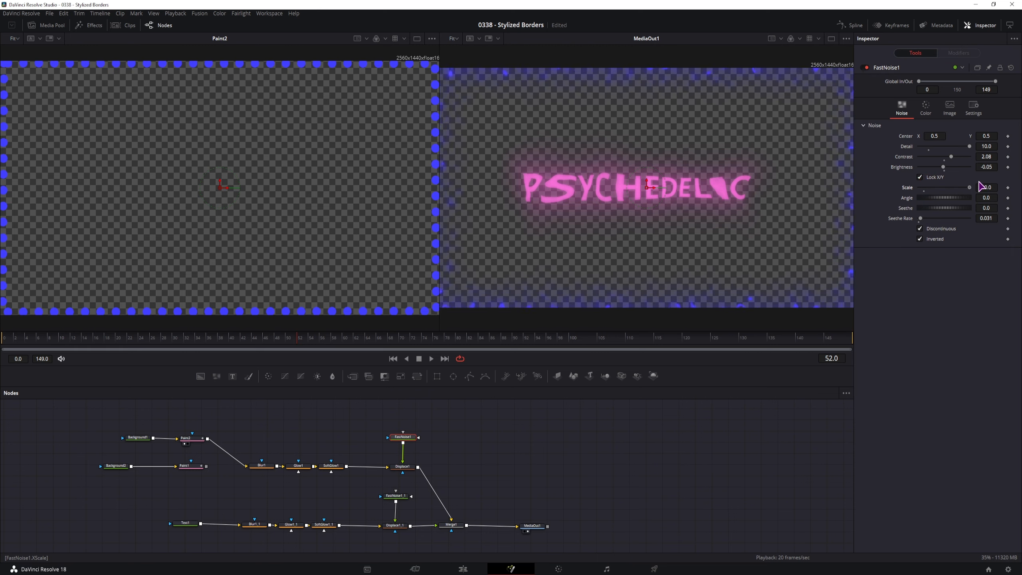
left_click_drag(959, 188, 933, 191)
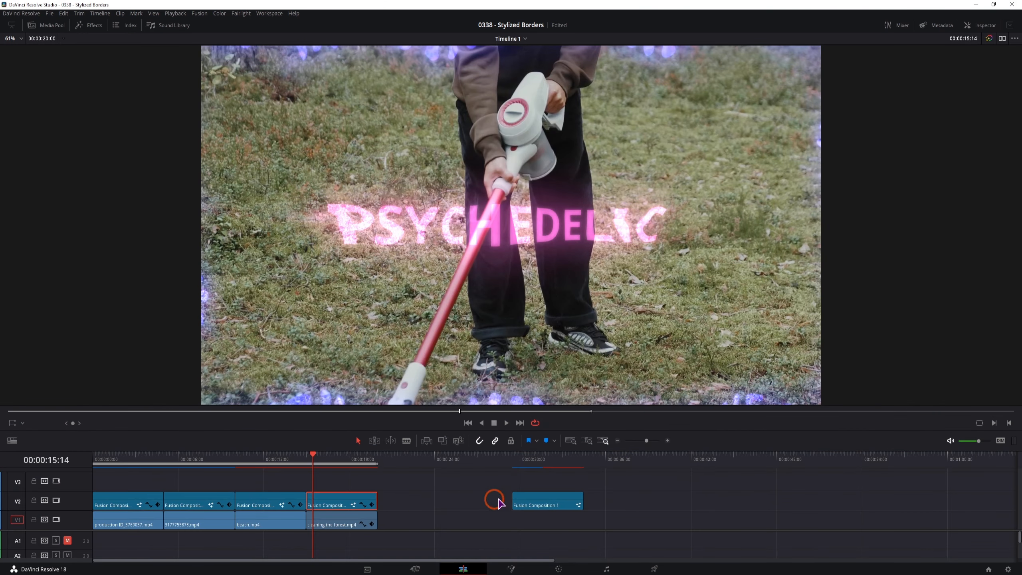
- Open the LIGHTNING clip's composition in Fusion, display Background1 in the first viewer and examine Rectangle1's border settings
left_click(197, 482)
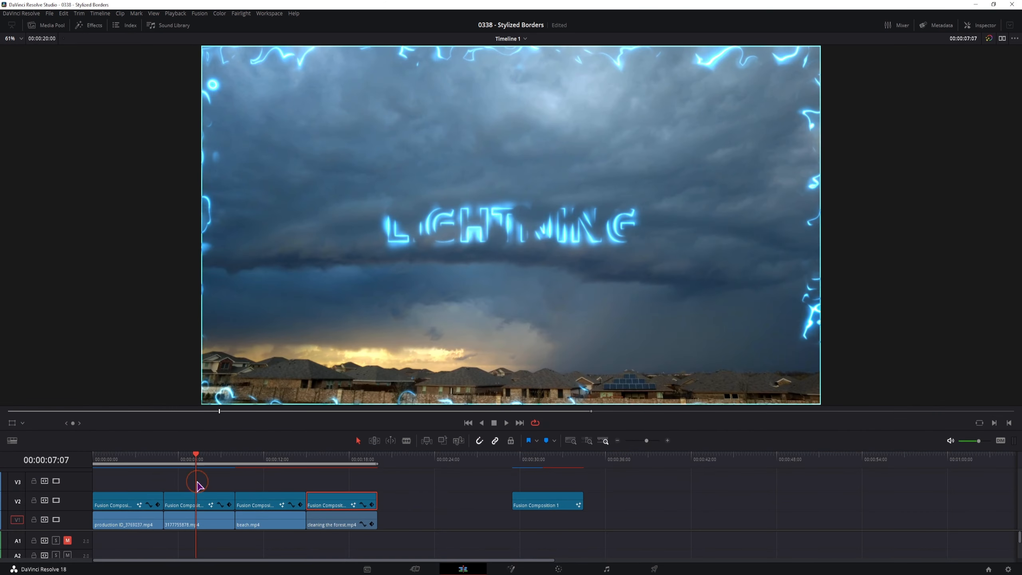
left_click(511, 569)
left_click_drag(141, 512, 563, 556)
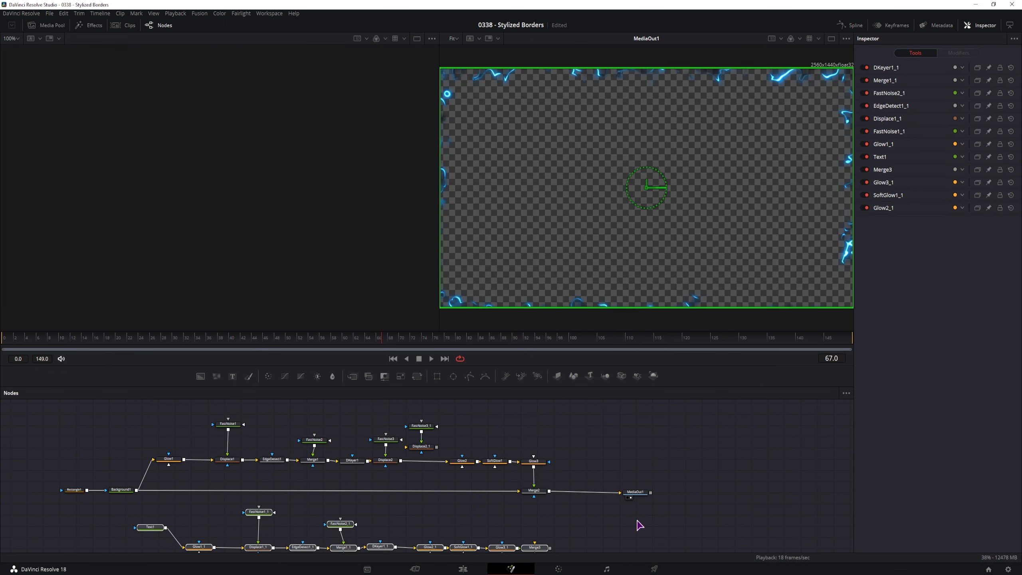
left_click(494, 520)
left_click(76, 514)
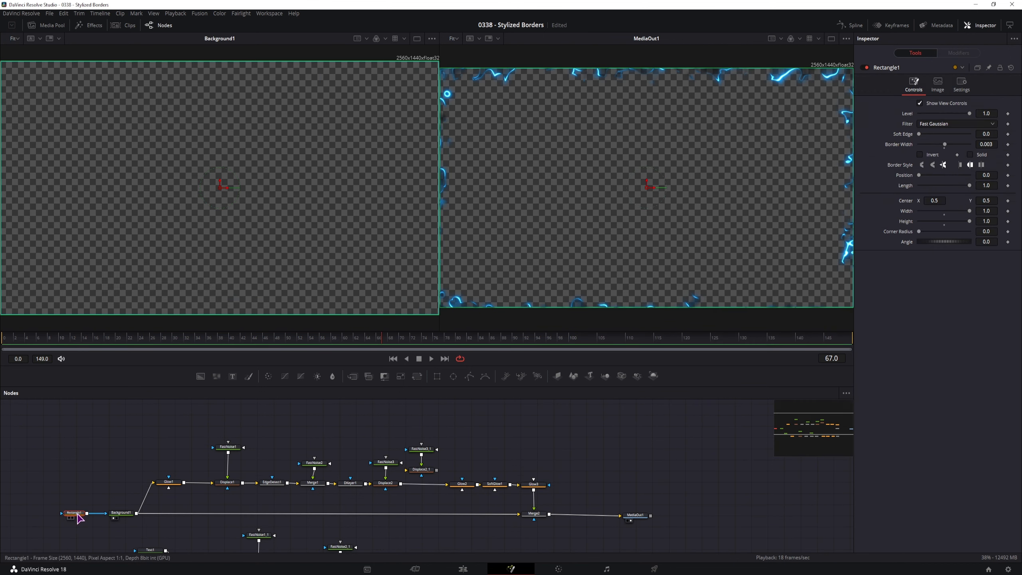
- Display Rectangle1, Background1, Glow1, Displace1 and FastNoise1 in turn in the first viewer and examine how each contributes to the lightning border
key("1")
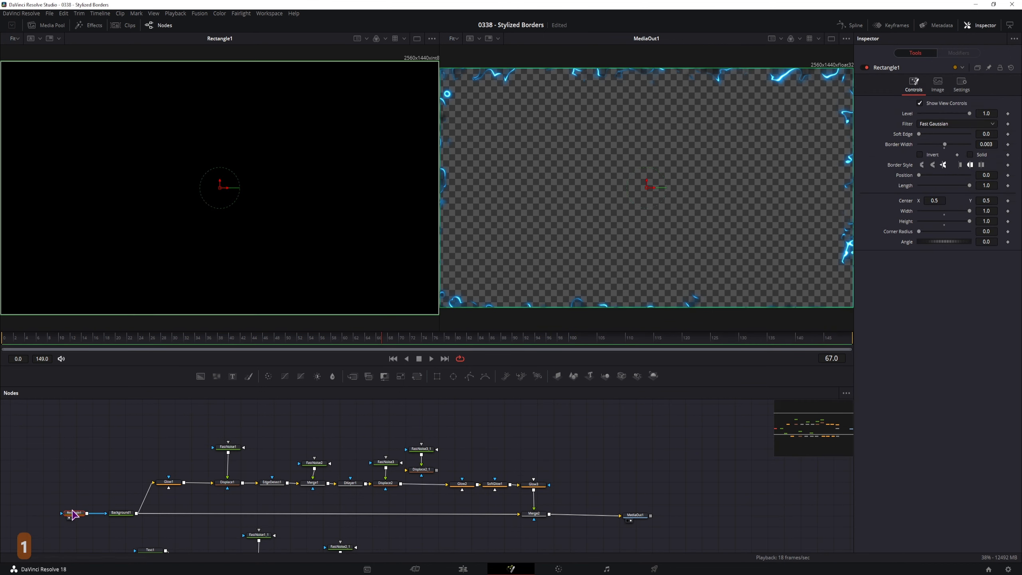
left_click(118, 515)
key("1")
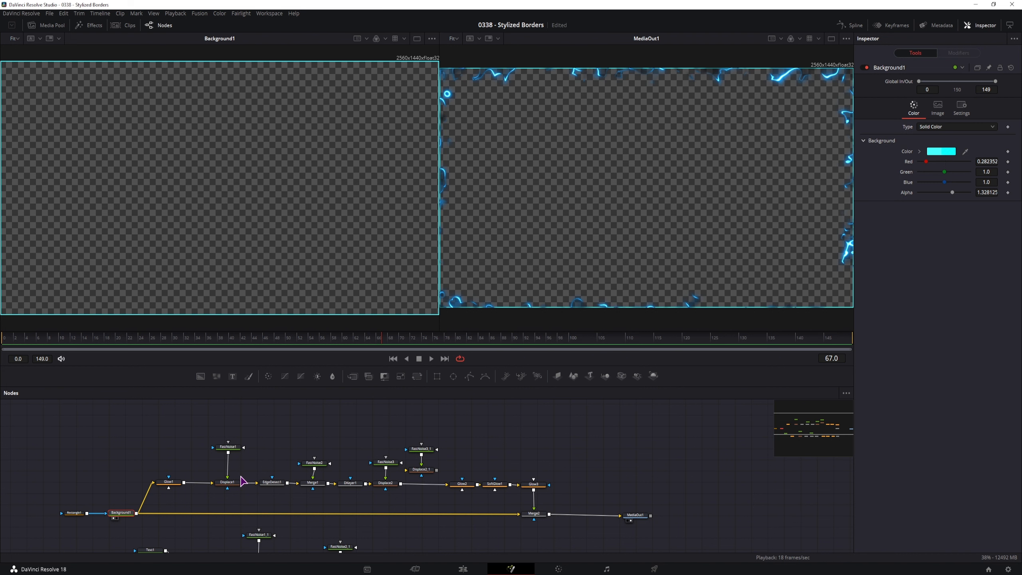
left_click(174, 485)
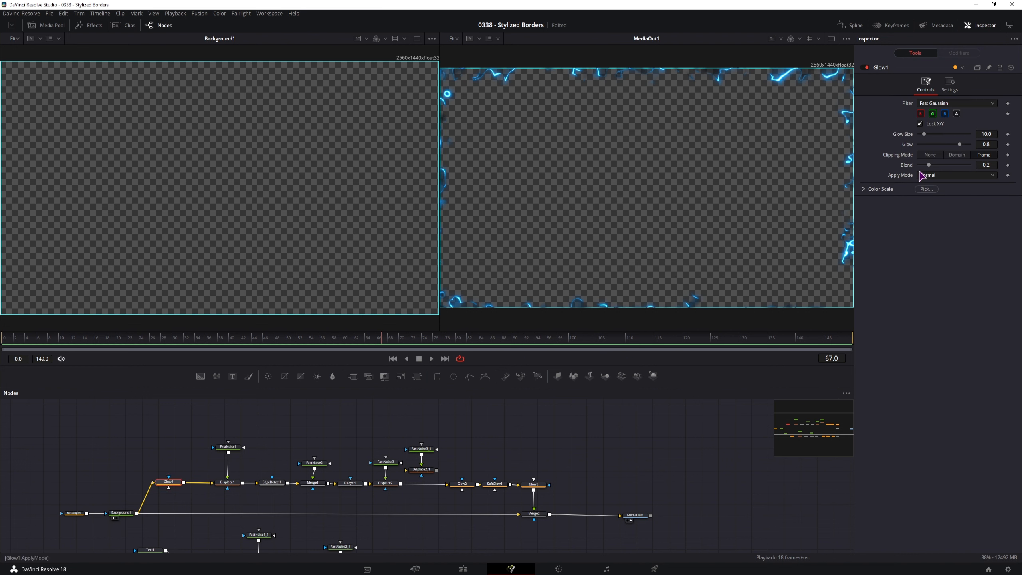
key("1")
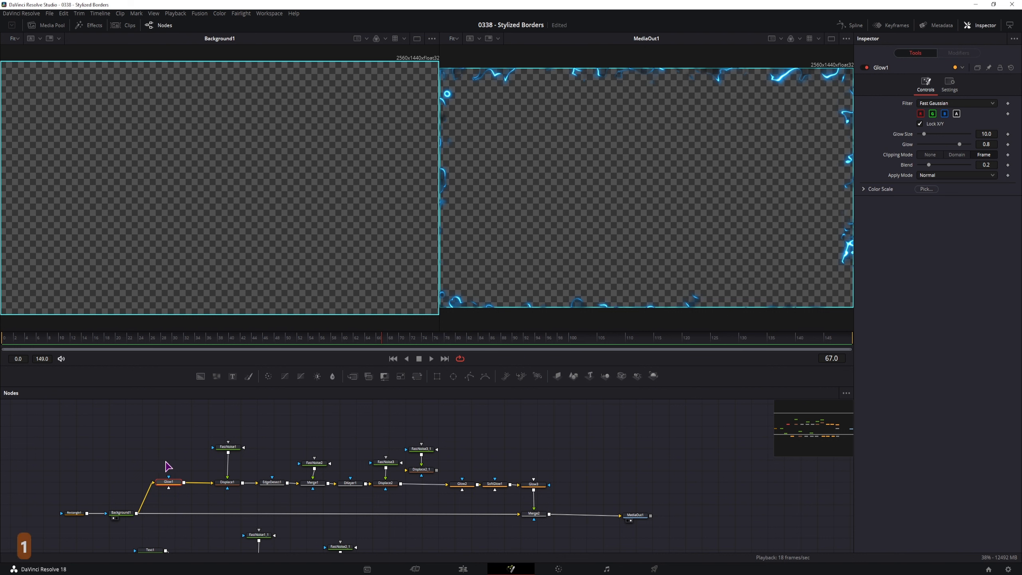
left_click(228, 484)
key("1")
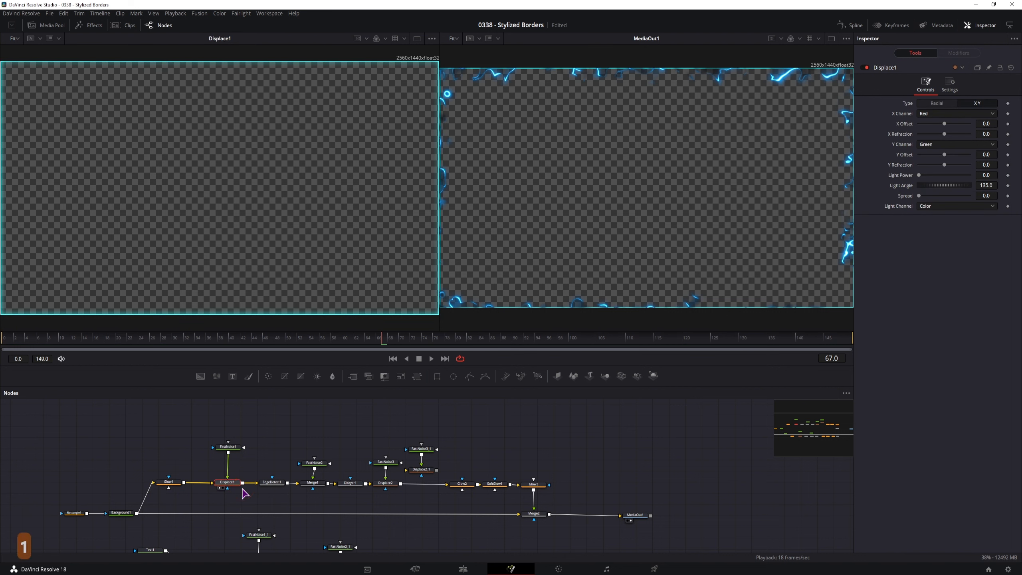
left_click(230, 448)
key("1")
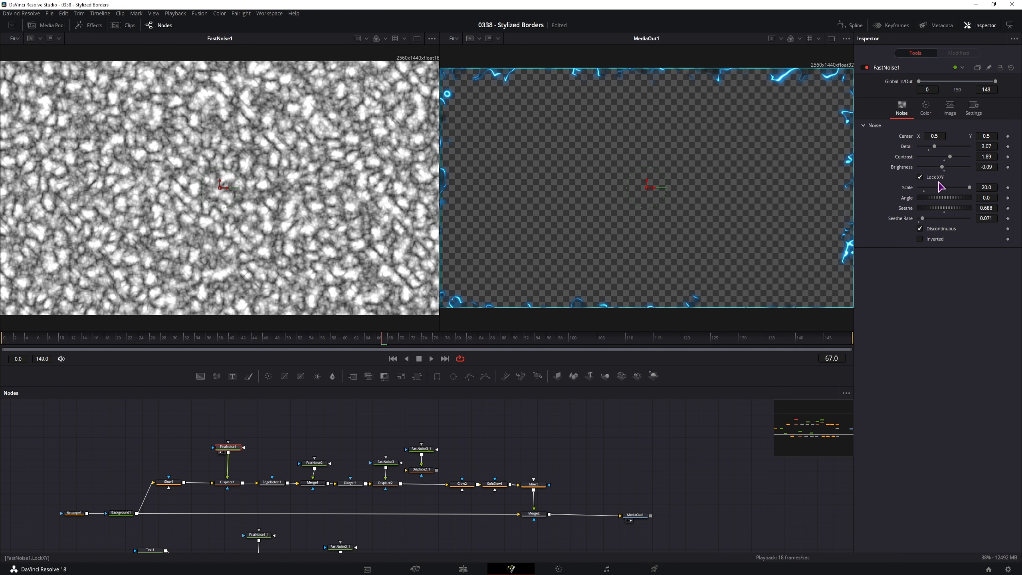
- Display Displace1 in the first viewer, compare it with the node disabled and enabled, and set its Y Refraction to 0.005
left_click(227, 482)
key("1")
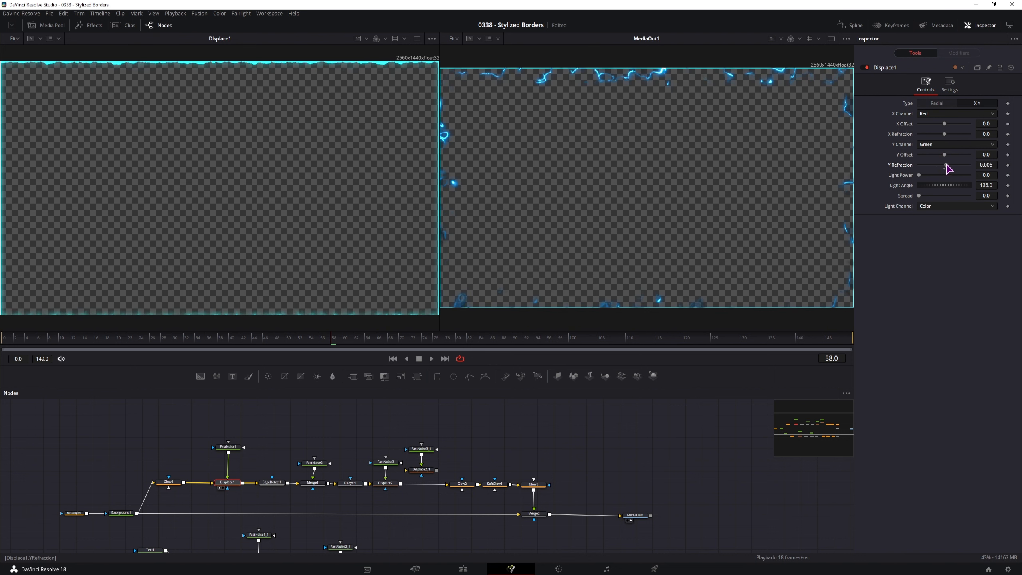
left_click(866, 68)
left_click(865, 69)
left_click(866, 68)
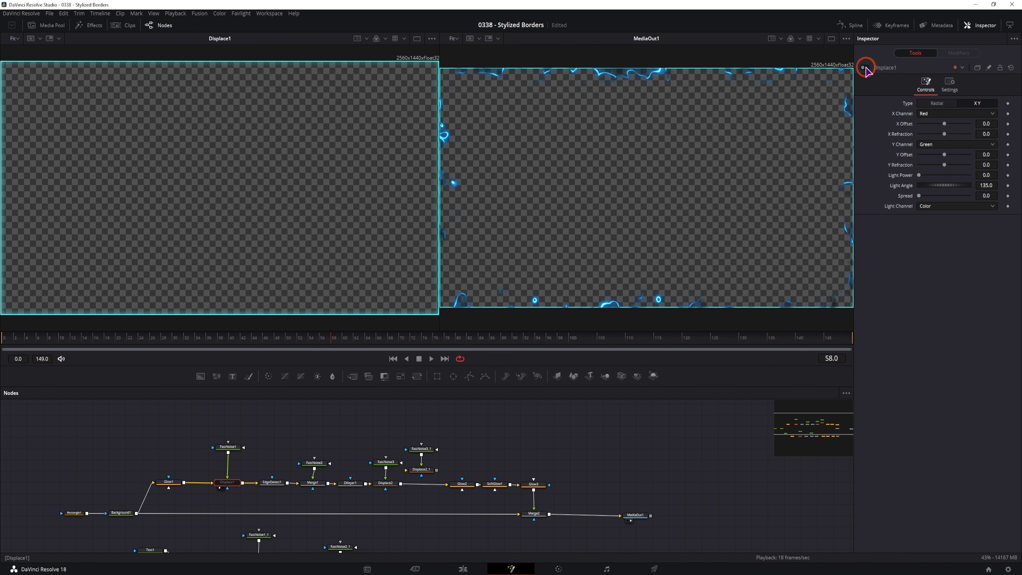
left_click(865, 68)
left_click_drag(944, 165, 947, 169)
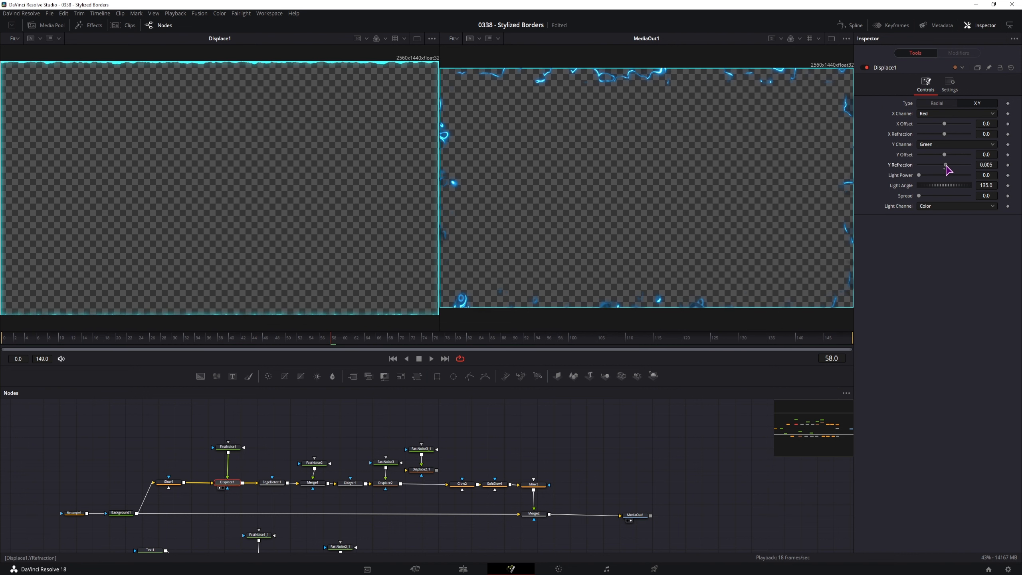
- Examine EdgeDetect1's detection settings and its Mode options, keeping Grayscale Edges selected
left_click(276, 487)
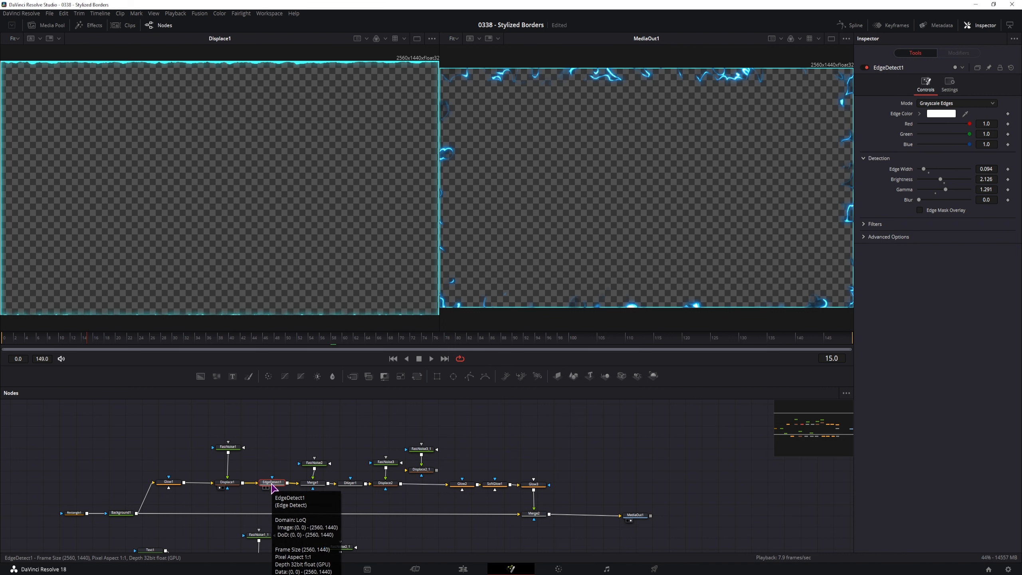
left_click(272, 485)
mouse_move(270, 484)
left_mouse_down("shift")
mouse_move(265, 458)
mouse_move(270, 486)
left_mouse_up("shift")
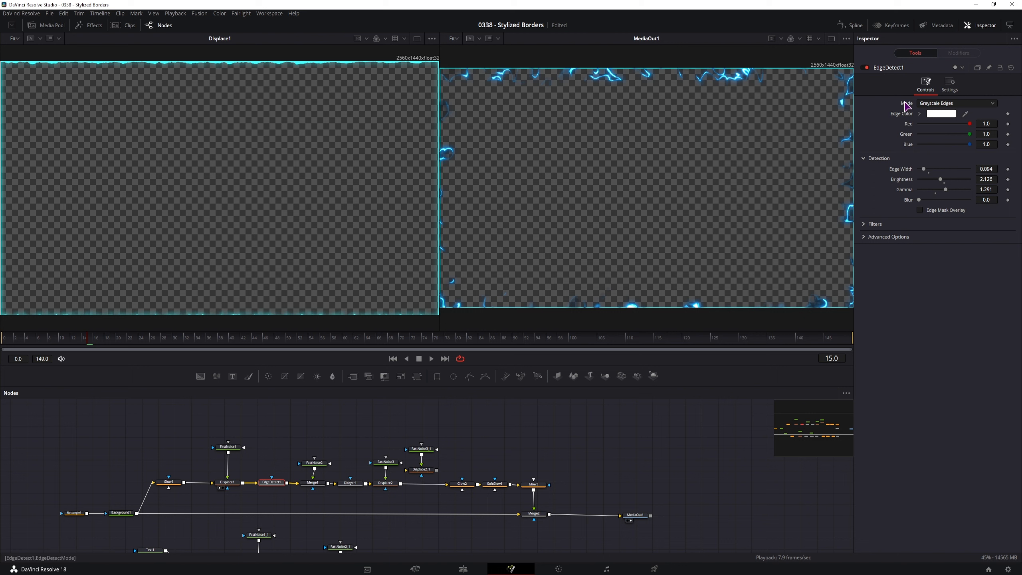
left_click(925, 106)
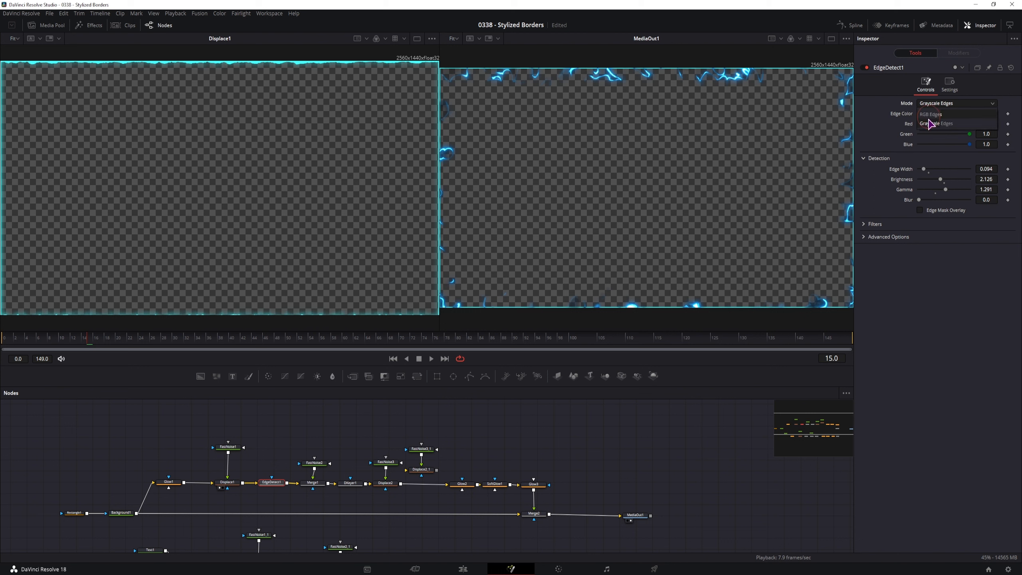
left_click(928, 123)
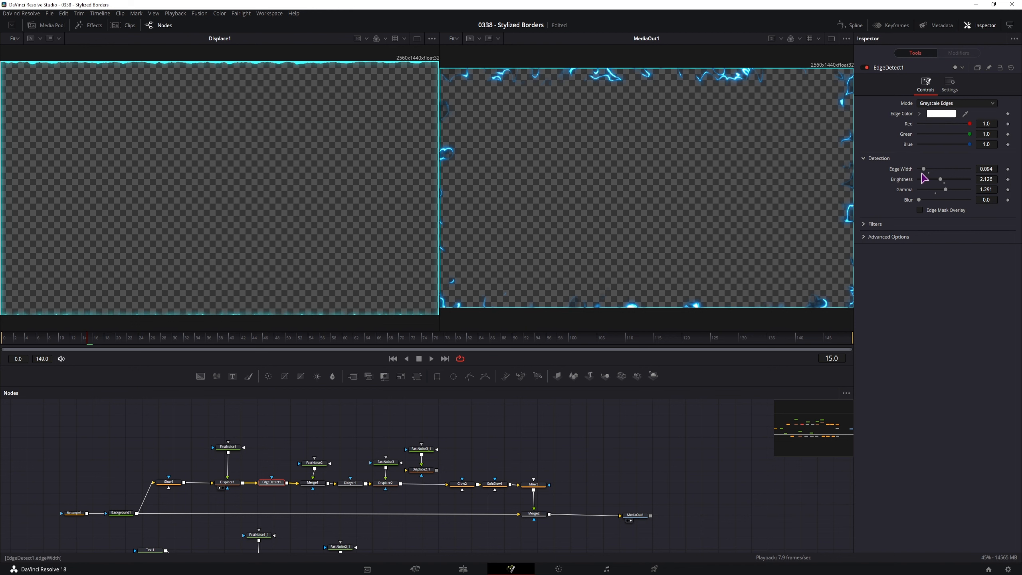
- Try the Normal Apply Mode on Merge1 instead of Multiply, and inspect FastNoise2's noise settings
left_click(312, 483)
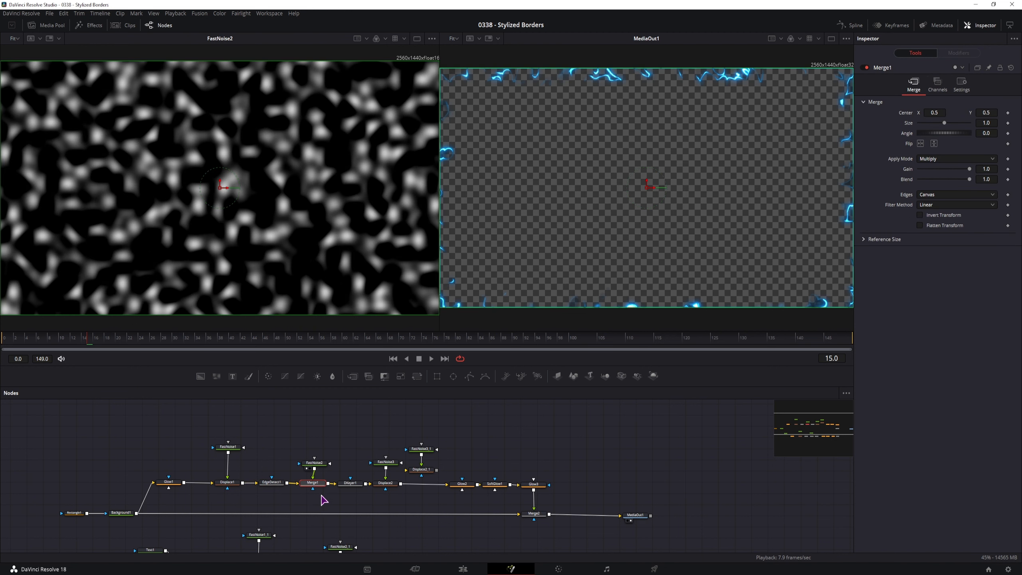
left_click(322, 487)
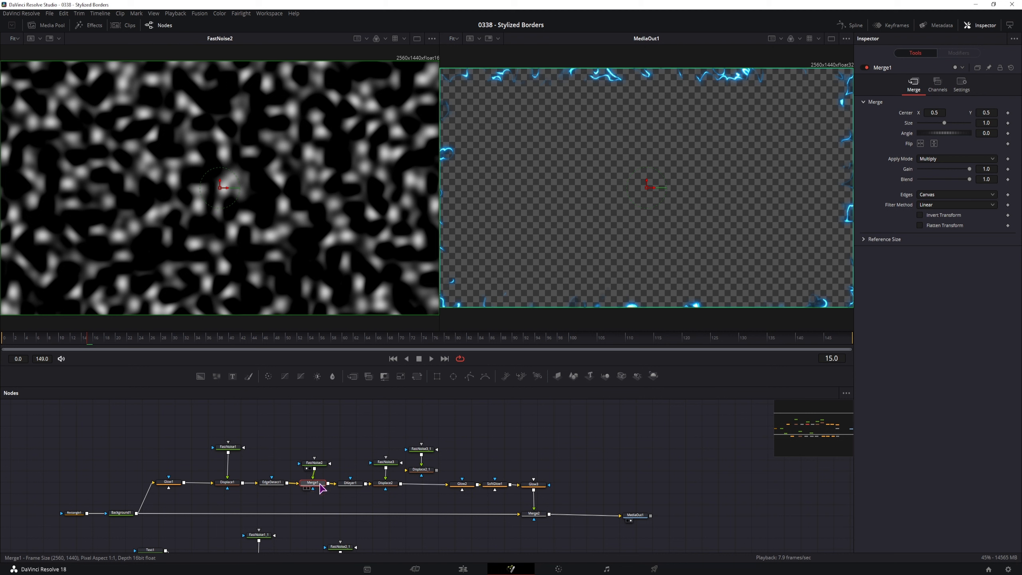
left_click(936, 161)
left_click(939, 174)
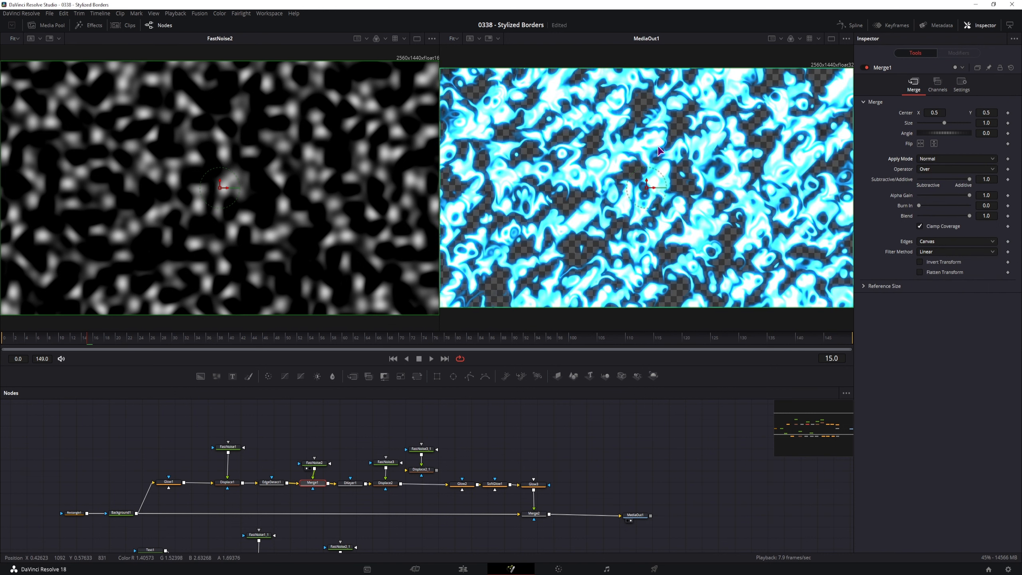
left_click(315, 463)
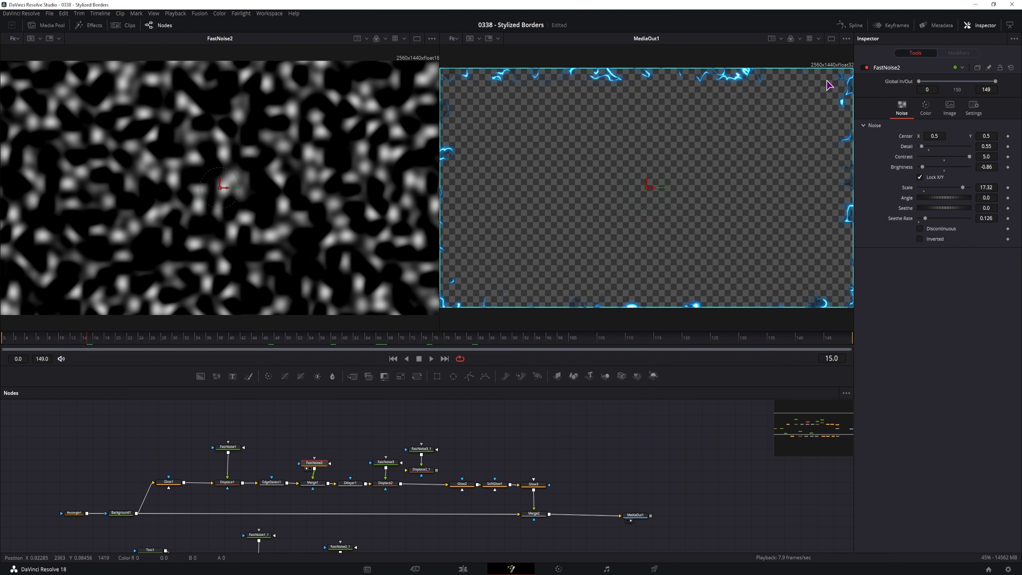
- Display DKeyer1 in the first viewer and look up the 3D Keyer in the tool search without adding it
left_click(351, 484)
key("1")
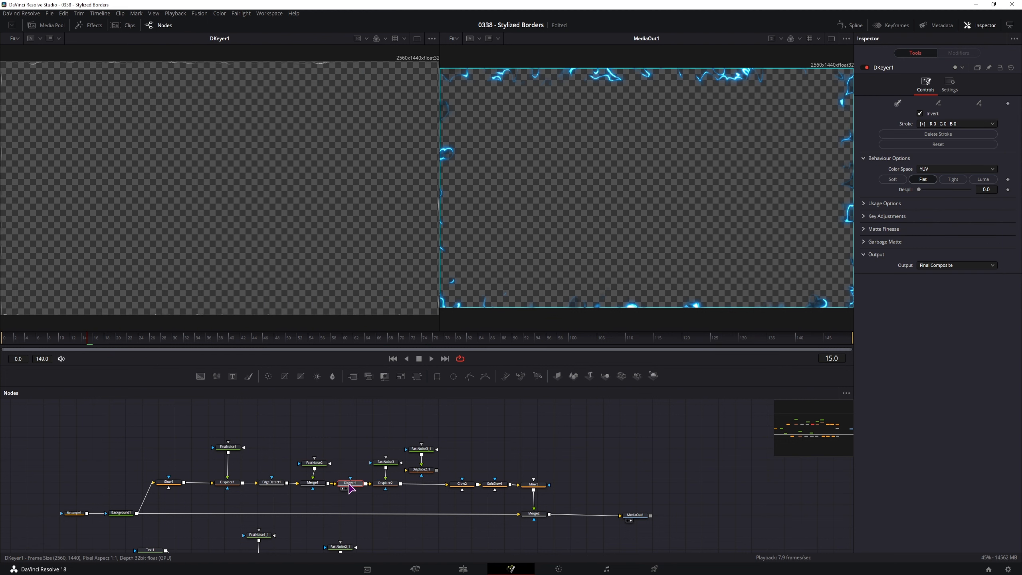
right_click(358, 399)
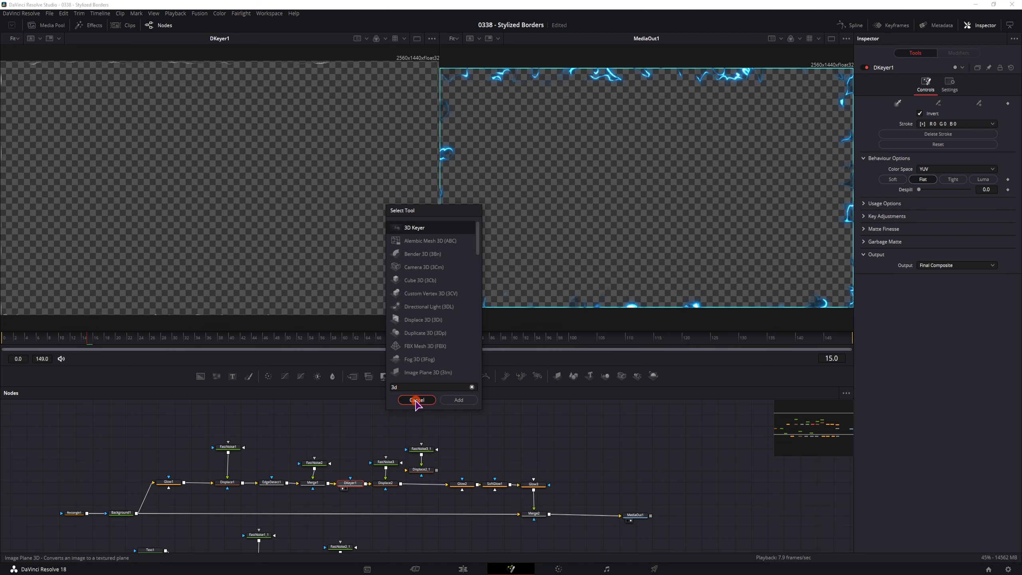
left_click(358, 427)
left_click(361, 428)
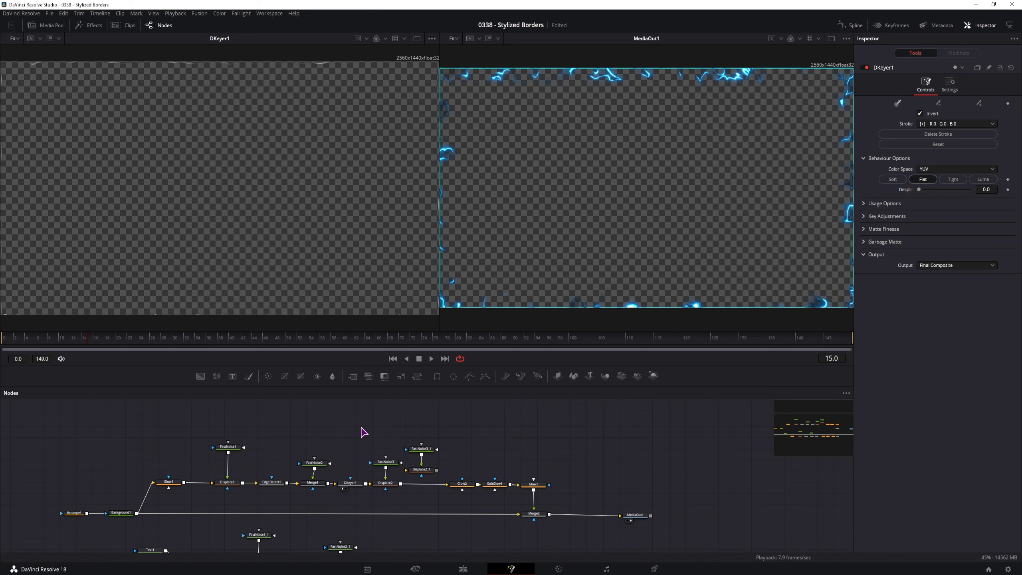
- Try the chain with DKeyer1 taken out and with it after Displace2, restoring it between Merge1 and Displace2
left_click_drag(347, 479, 346, 494)
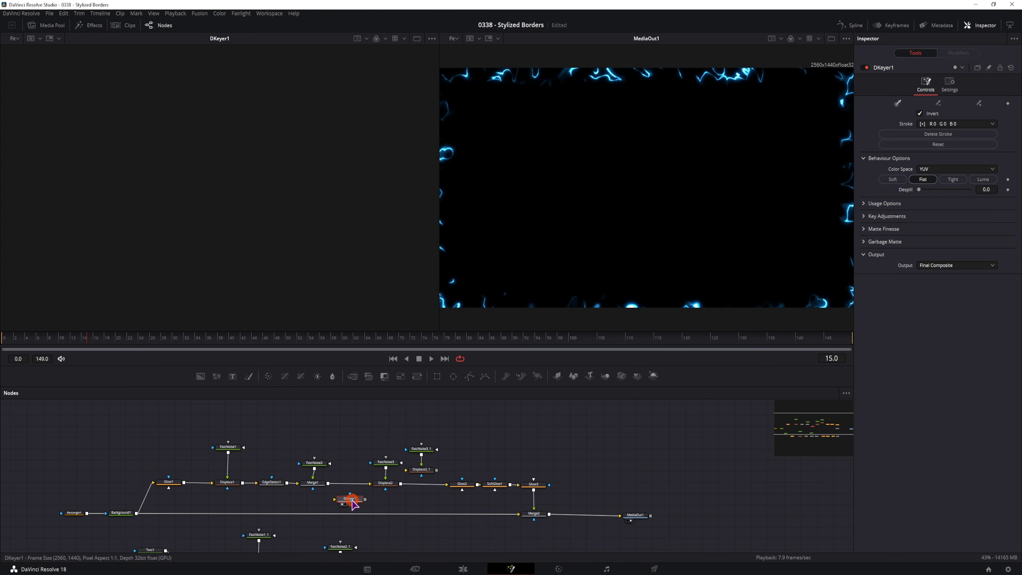
left_click_drag(349, 499, 353, 488)
left_click_drag(717, 140, 567, 241)
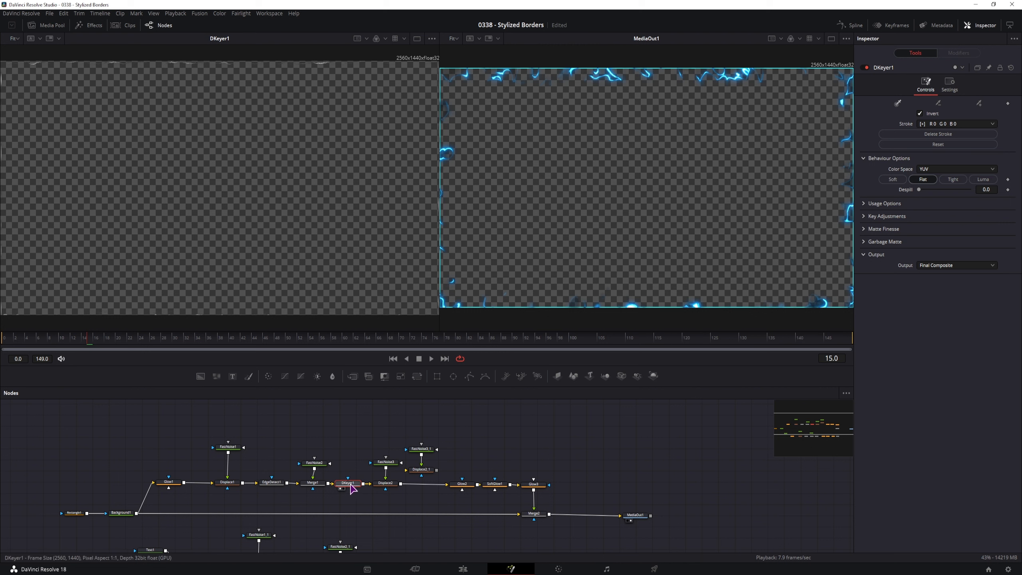
left_click_drag(351, 485, 427, 488)
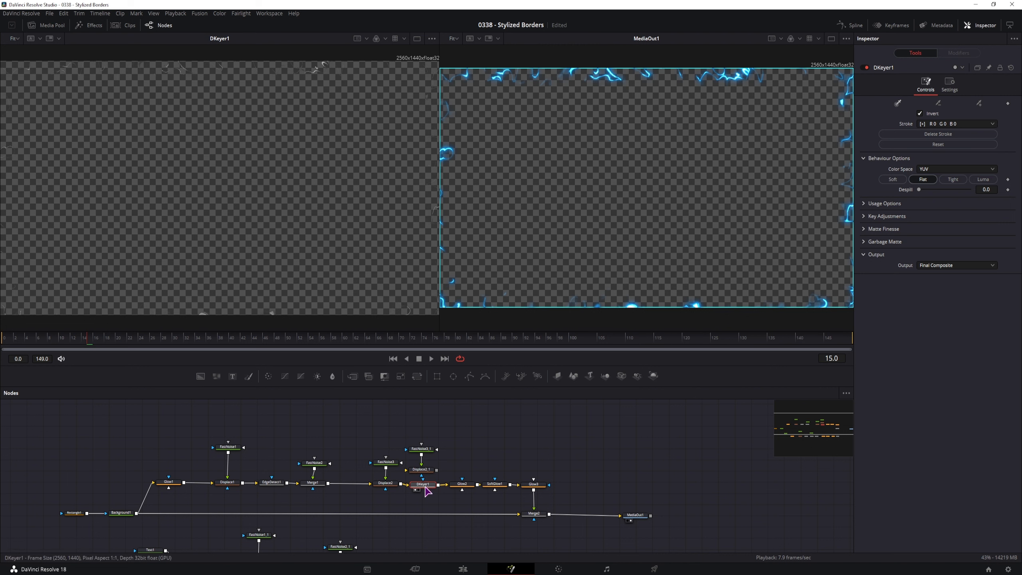
left_click_drag(422, 485, 350, 491)
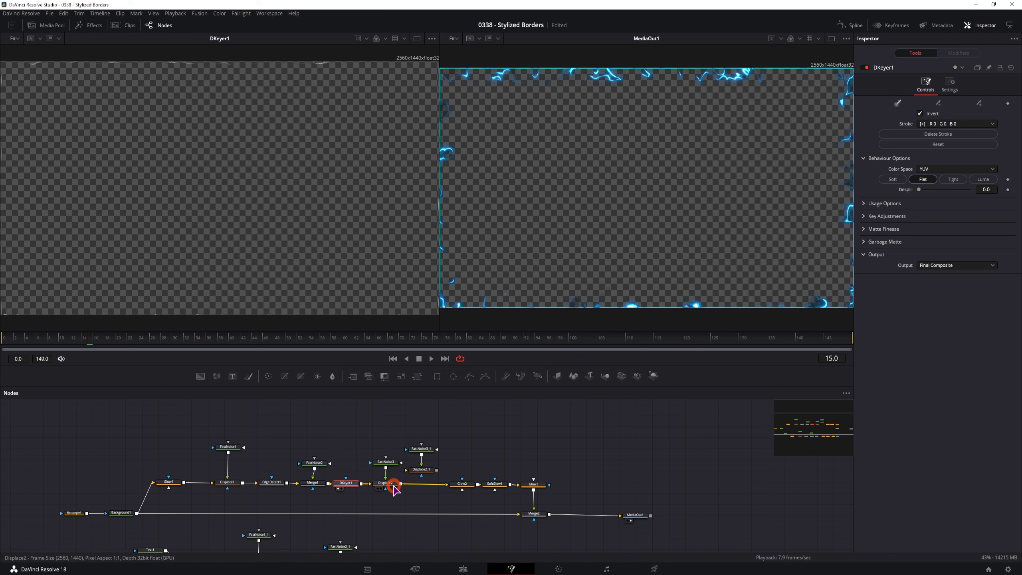
- Link Displace2's X Refraction to its Y Refraction with an expression
left_click(393, 485)
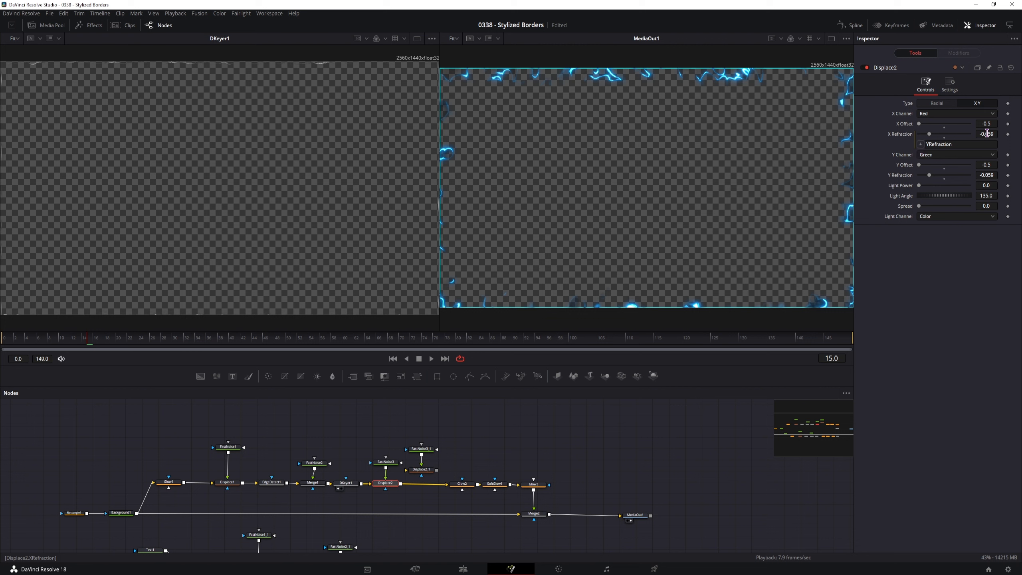
double_click(986, 133)
type("=")
left_click_drag(921, 145, 942, 177)
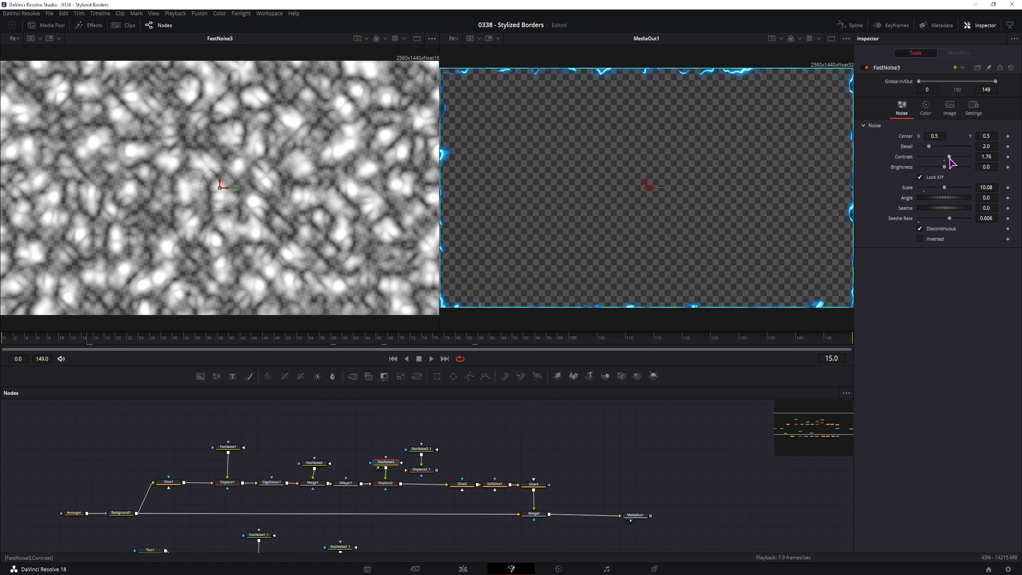
- Set FastNoise3's Contrast to 3.67, Brightness to -0.44, Scale to 6.93 and Seethe Rate to about 0.669
mouse_move(950, 159)
left_mouse_down()
mouse_move(972, 160)
mouse_move(962, 160)
left_mouse_up()
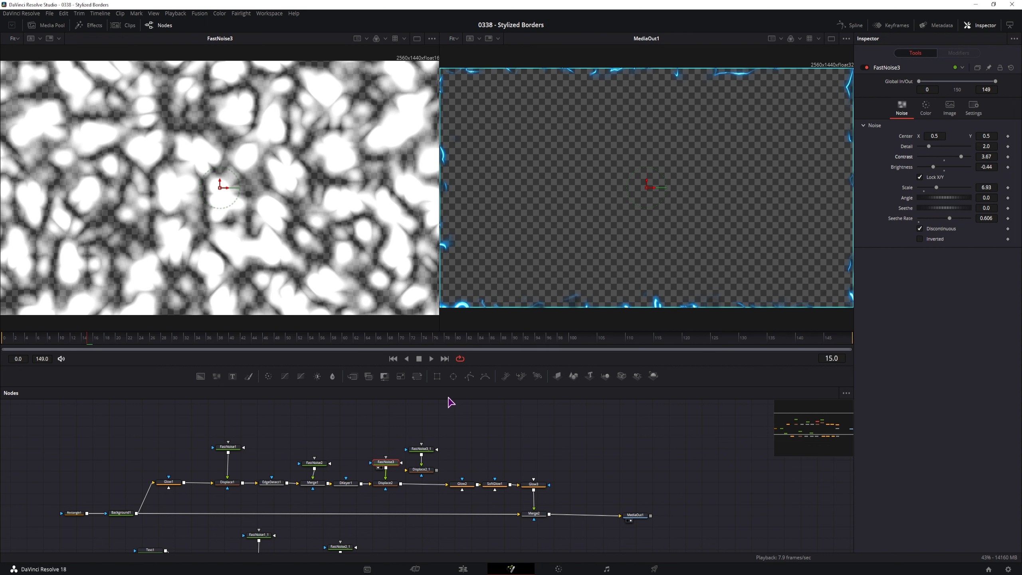
left_click_drag(950, 222, 955, 224)
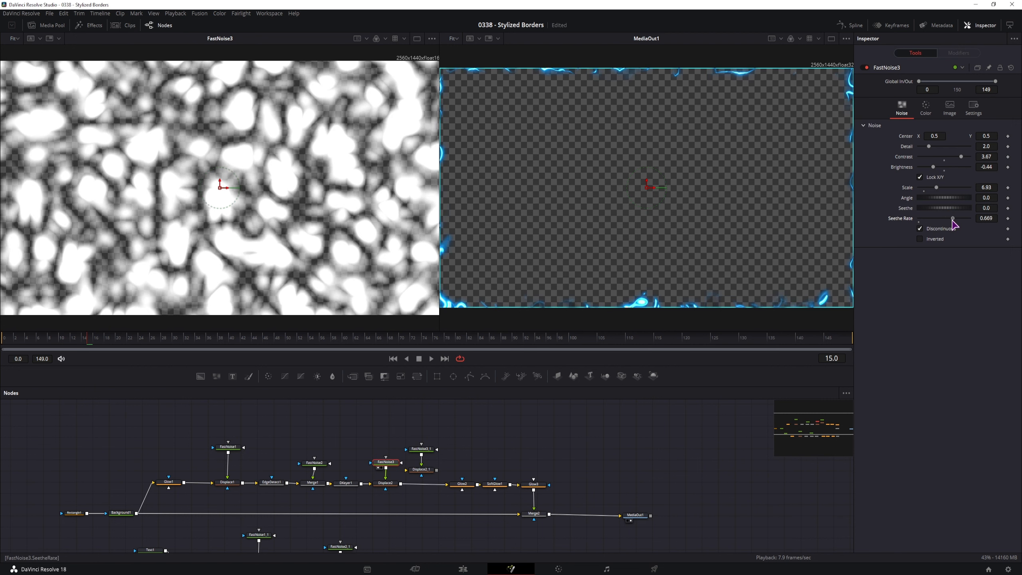
- Examine the glow and color scale settings of Glow2, SoftGlow1 and Glow3 at the end of the chain
left_click(462, 484)
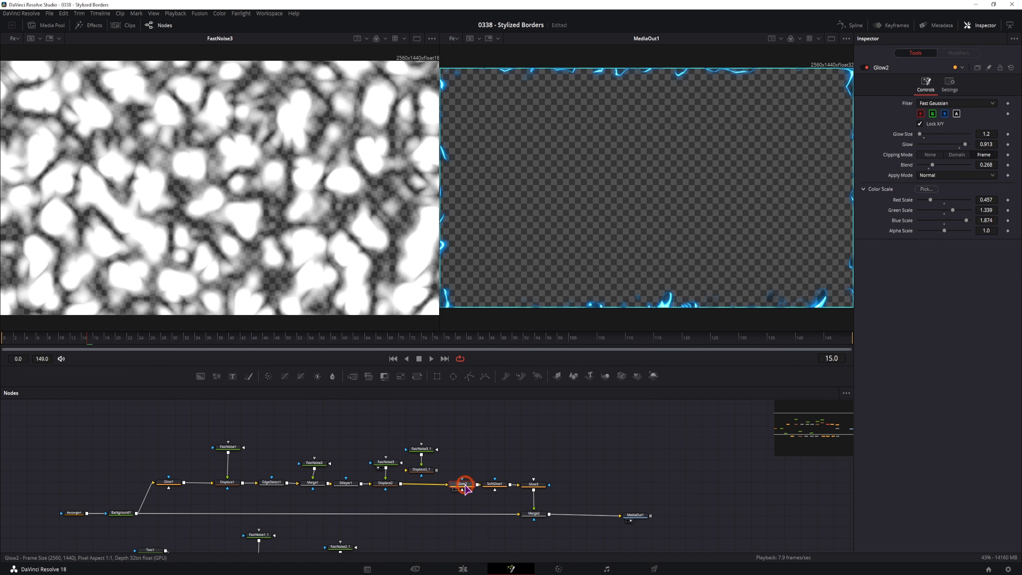
left_click(498, 486)
left_click(533, 485)
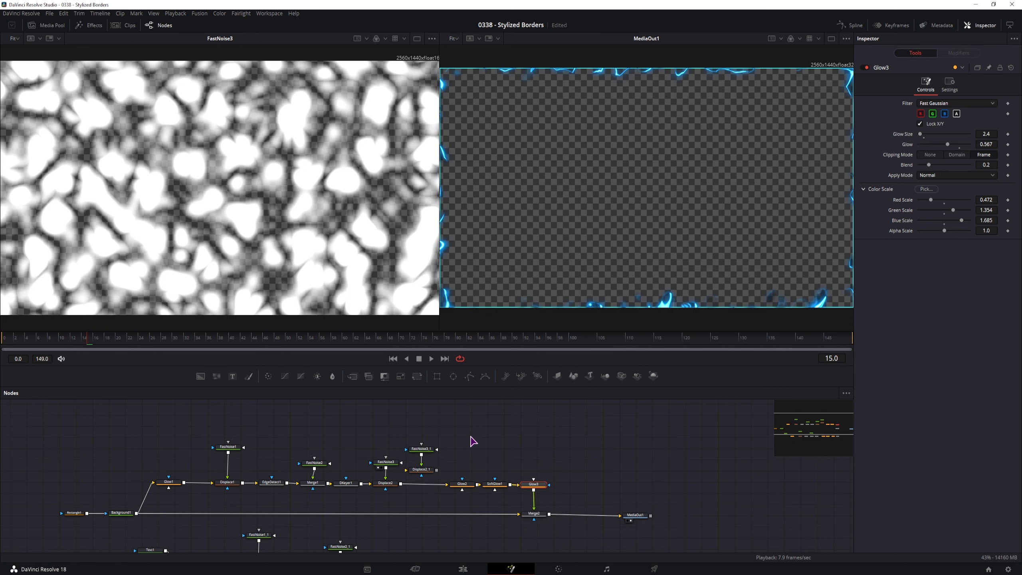
- On the Edit page, change the lightning Fusion composition's Composite Mode from Add to Normal
left_click(462, 464)
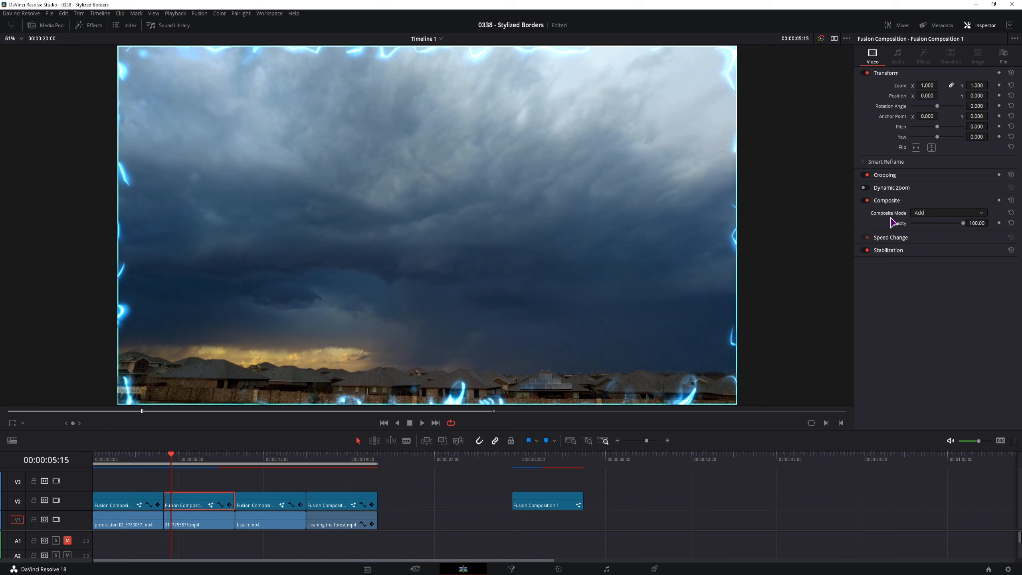
left_click(925, 214)
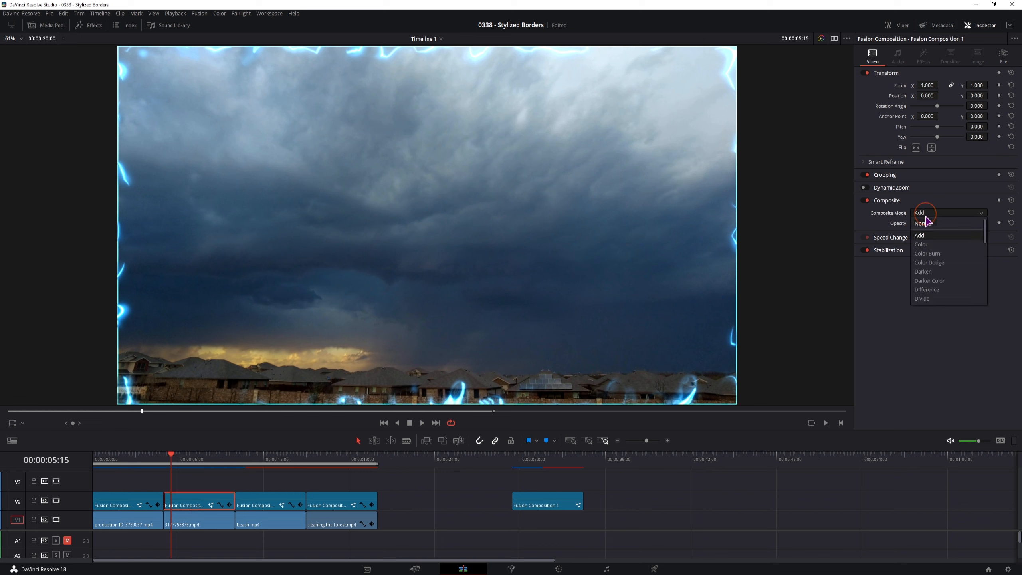
left_click(928, 222)
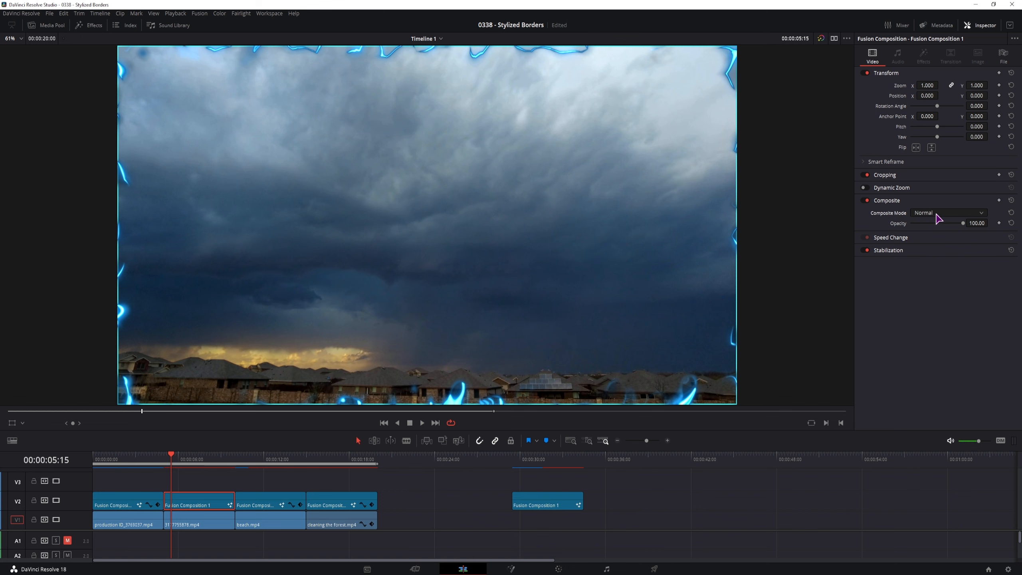
- In Fusion, take DKeyer1 out of the chain between Merge1 and Displace2, and preview the result on the Edit page
left_click(511, 569)
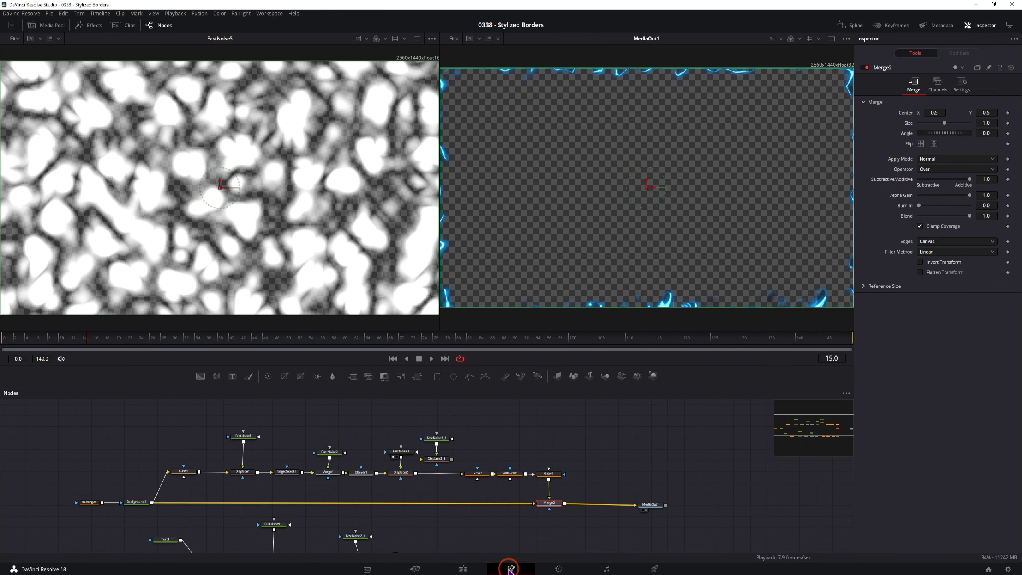
left_click(361, 473)
left_click_drag(361, 473, 362, 488)
left_click(482, 568)
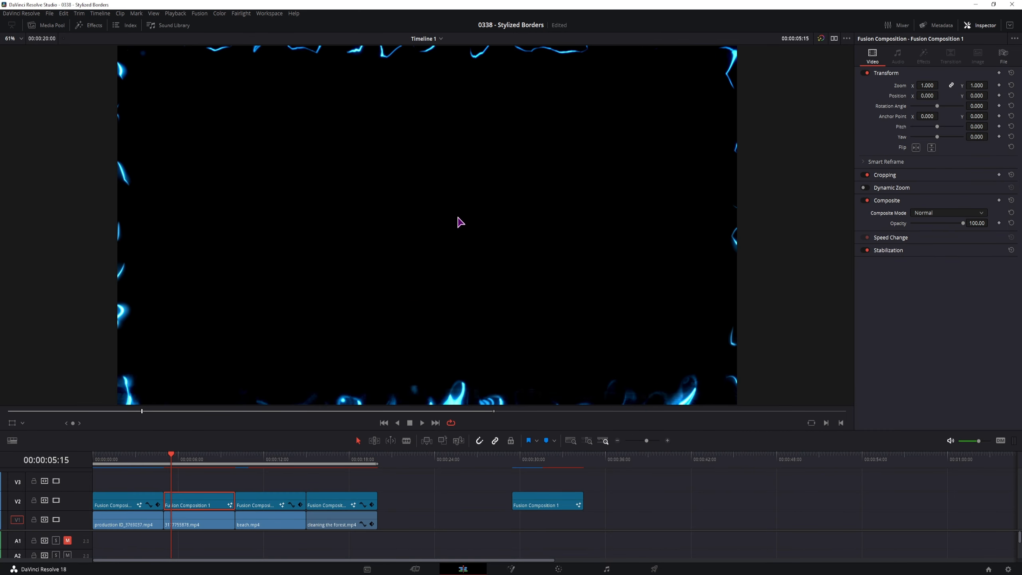
- Keep the lightning composition's Composite Mode at Normal and insert DKeyer1 back between Merge1 and Displace2 in Fusion
left_click(929, 218)
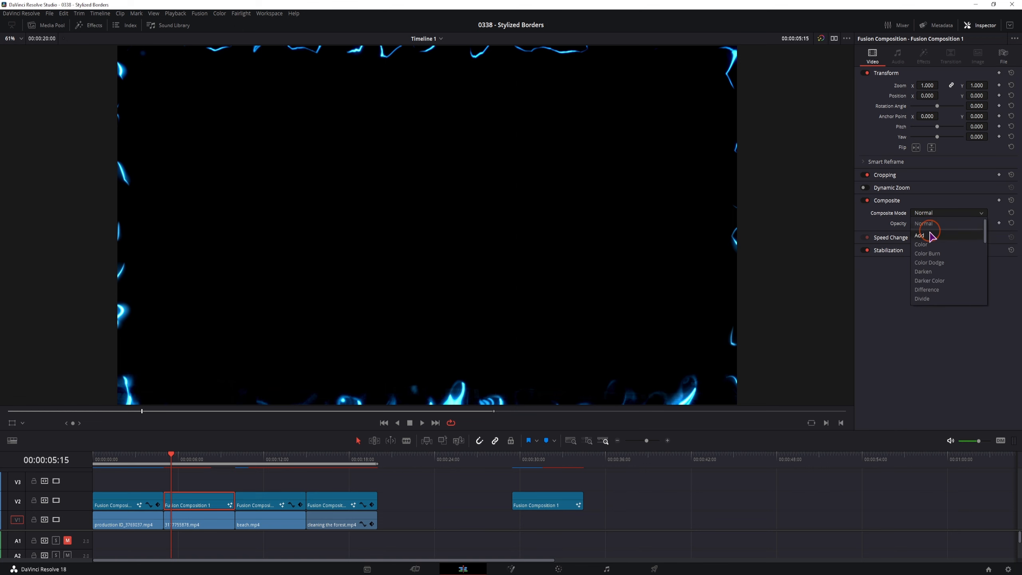
left_click(925, 228)
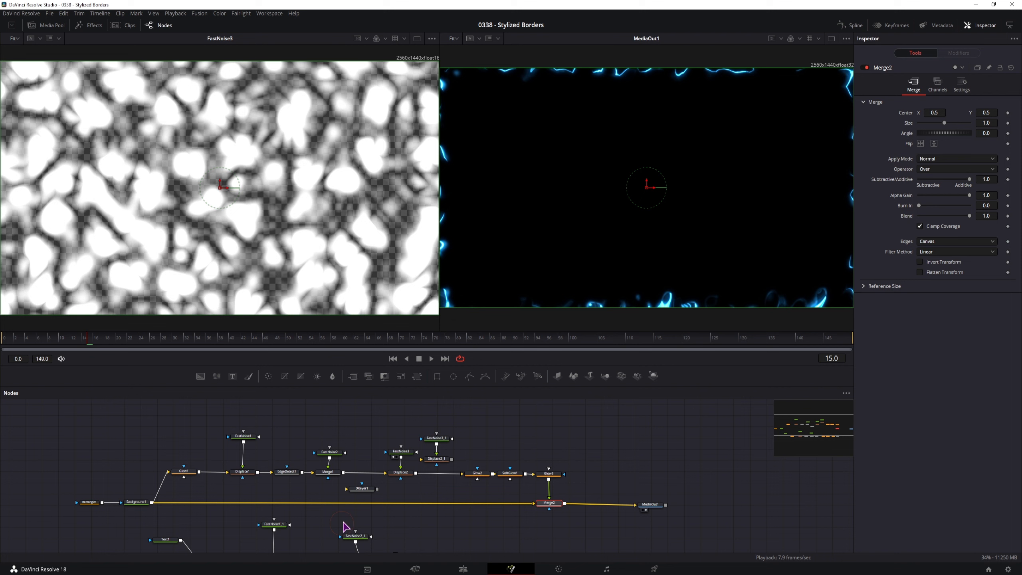
left_click_drag(343, 525, 370, 476)
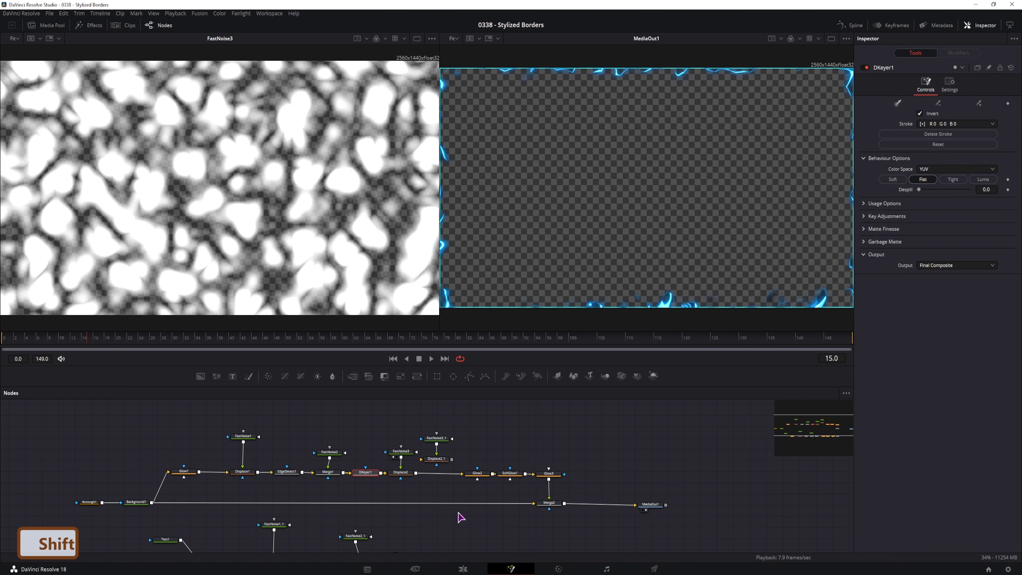
- On the Edit page, compare the Add composite mode with Normal on the lightning composition, leaving it at Normal
left_click(463, 569)
left_click(937, 213)
left_click(927, 223)
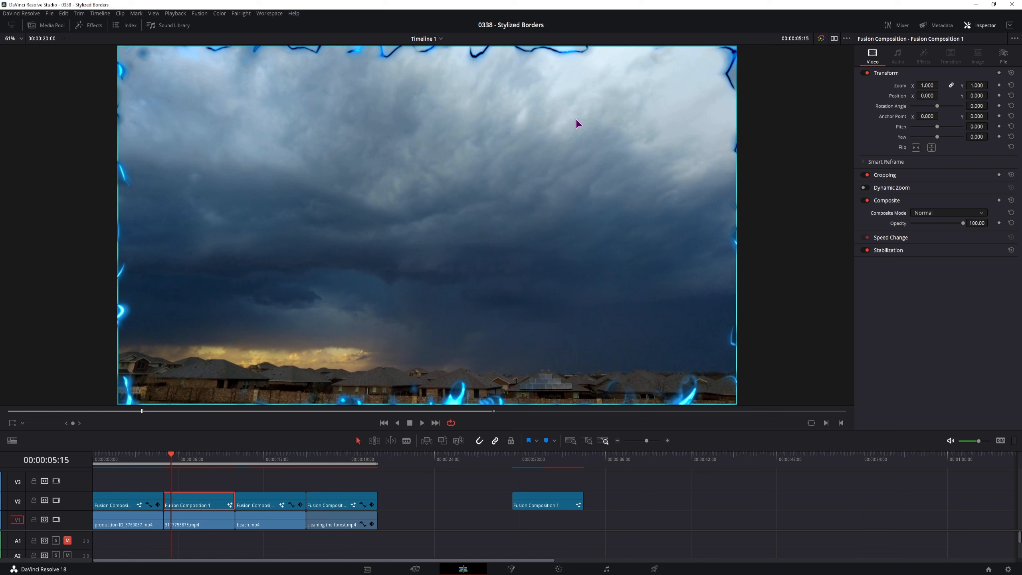
left_click(946, 212)
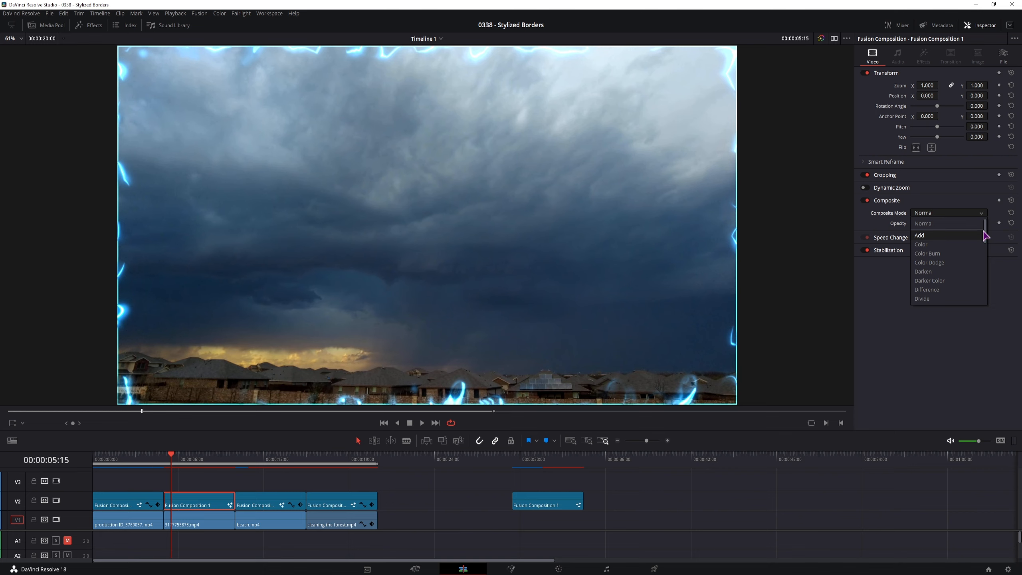
left_click_drag(988, 236, 993, 300)
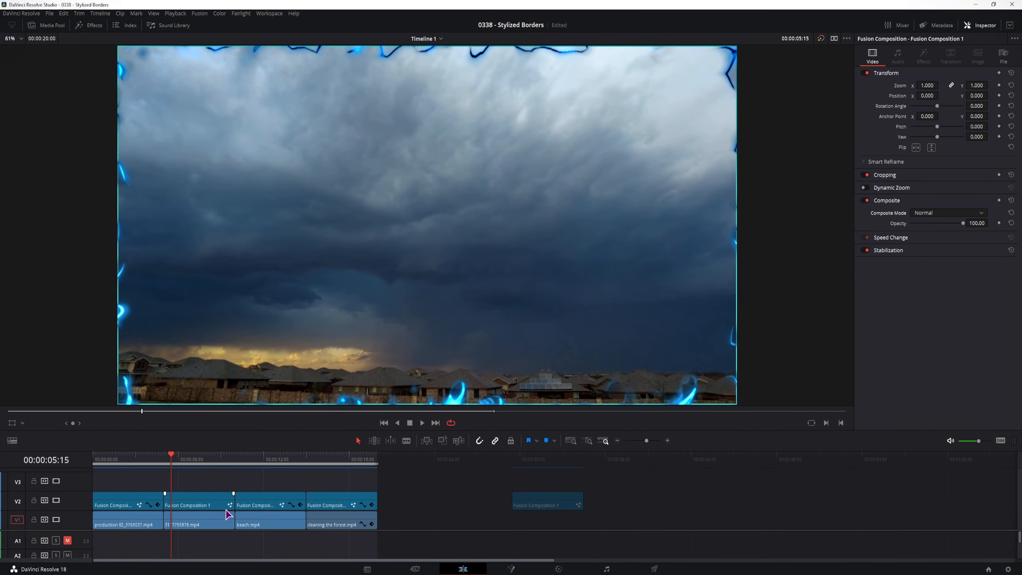
- Open the lightning composition in Fusion and add a Media In node to the node graph
left_click(201, 506)
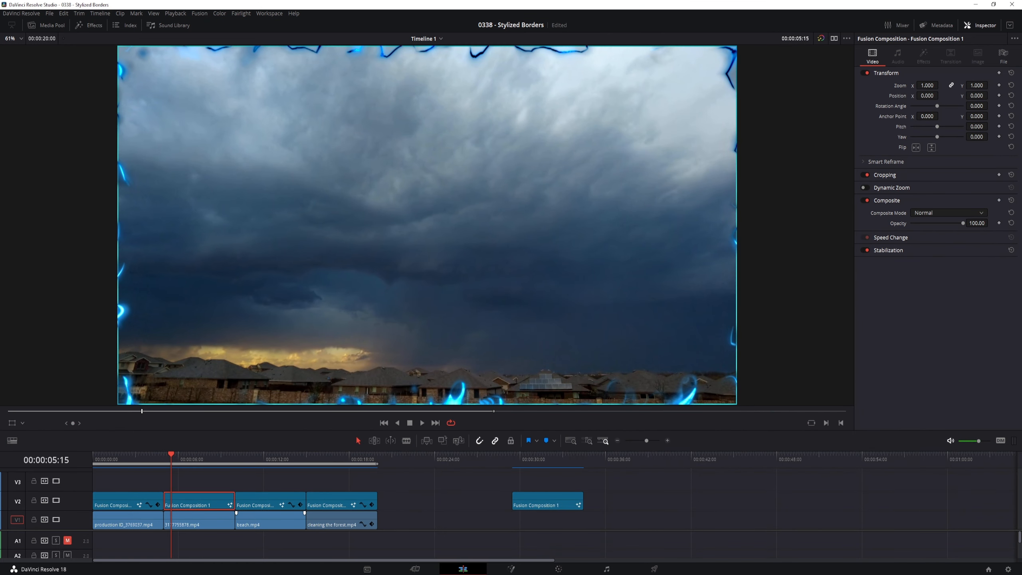
left_click(512, 569)
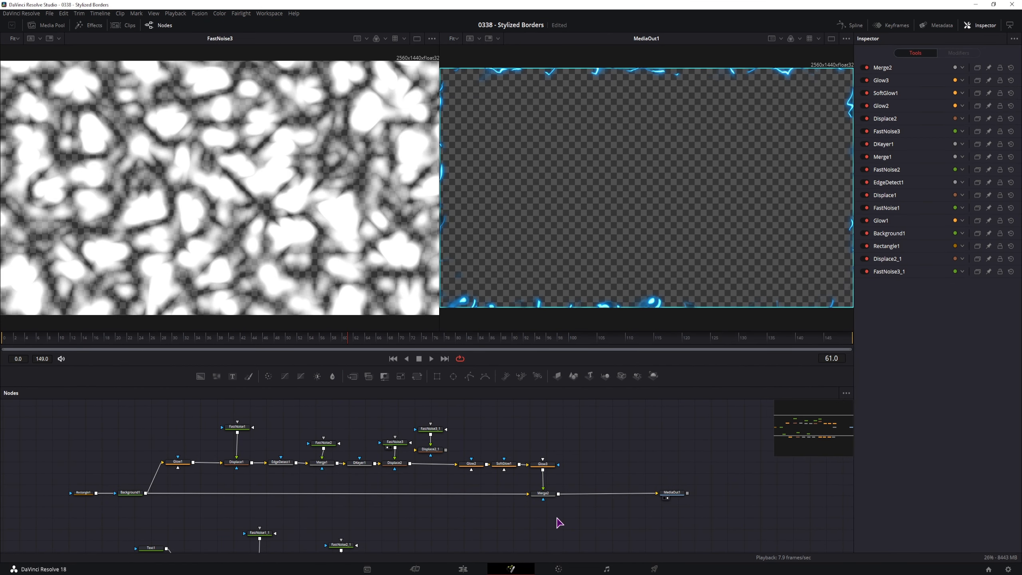
left_click(421, 494)
left_click(570, 512)
key("ctrl+space")
type("media")
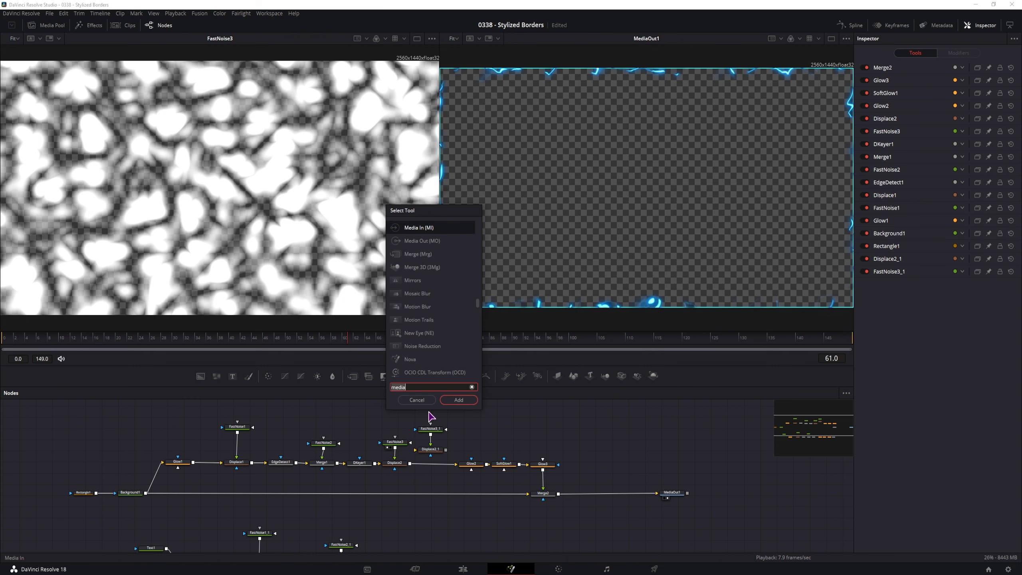
left_click(410, 228)
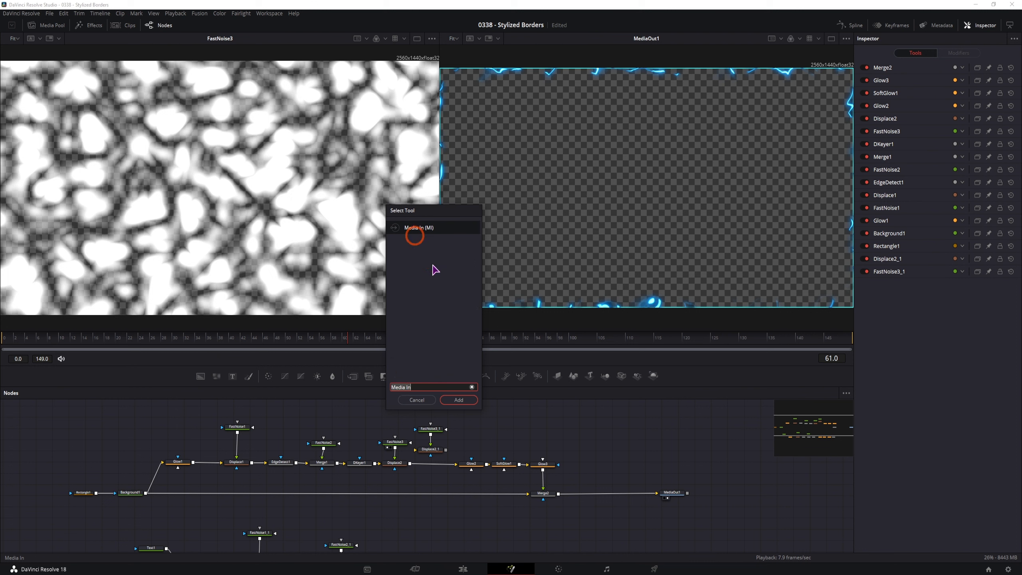
left_click(459, 400)
- Merge MediaIn1 into the connection between Merge2 and MediaOut1, and swap the new merge's inputs so MediaIn1 becomes the background
left_click(590, 469)
left_click_drag(582, 509, 598, 519)
left_click_drag(602, 520, 583, 492)
key("ctrl+t")
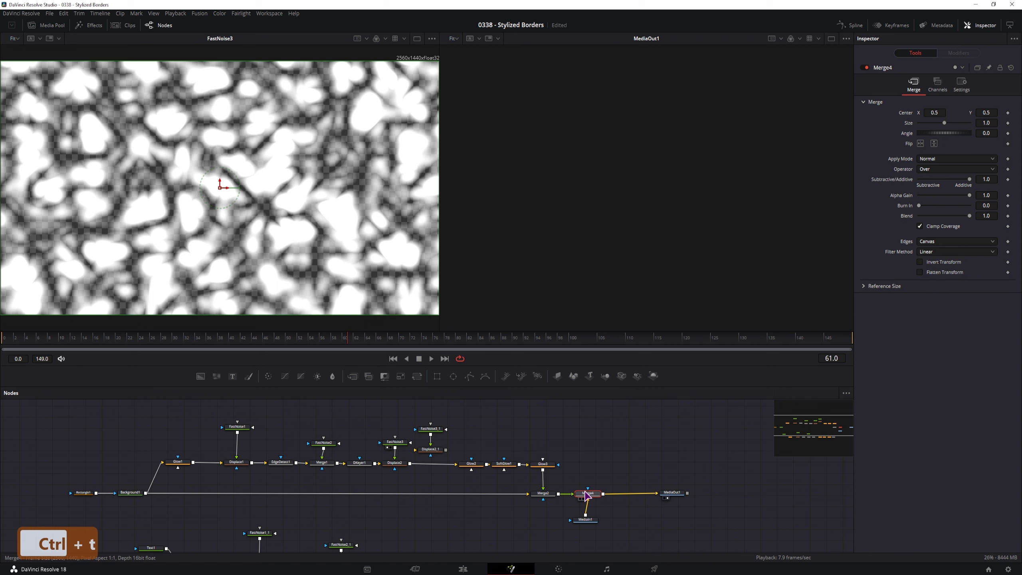
- Line up MediaIn1 below its merge and set its Media Source to Background
left_click(585, 519)
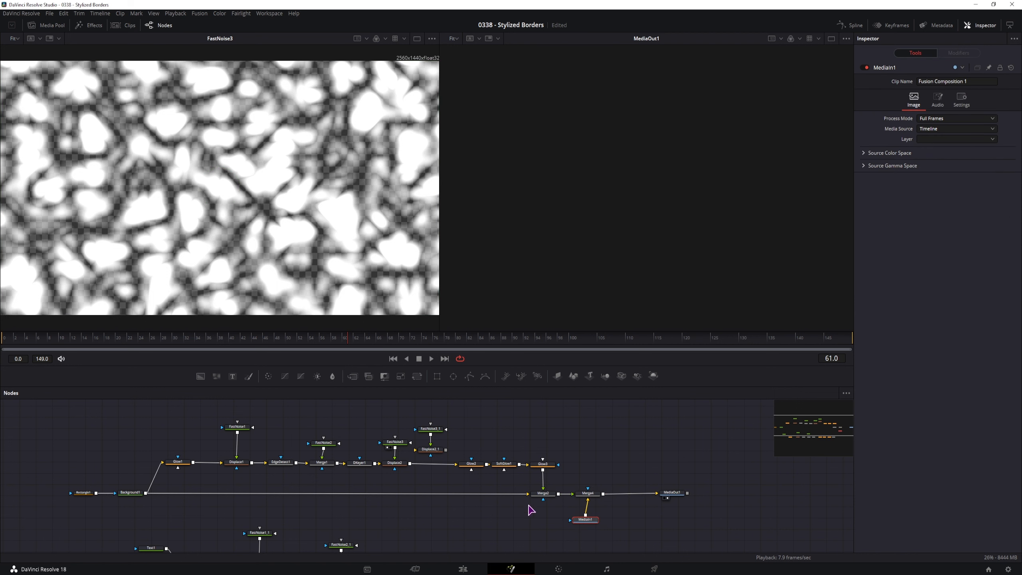
left_click_drag(587, 493, 605, 525)
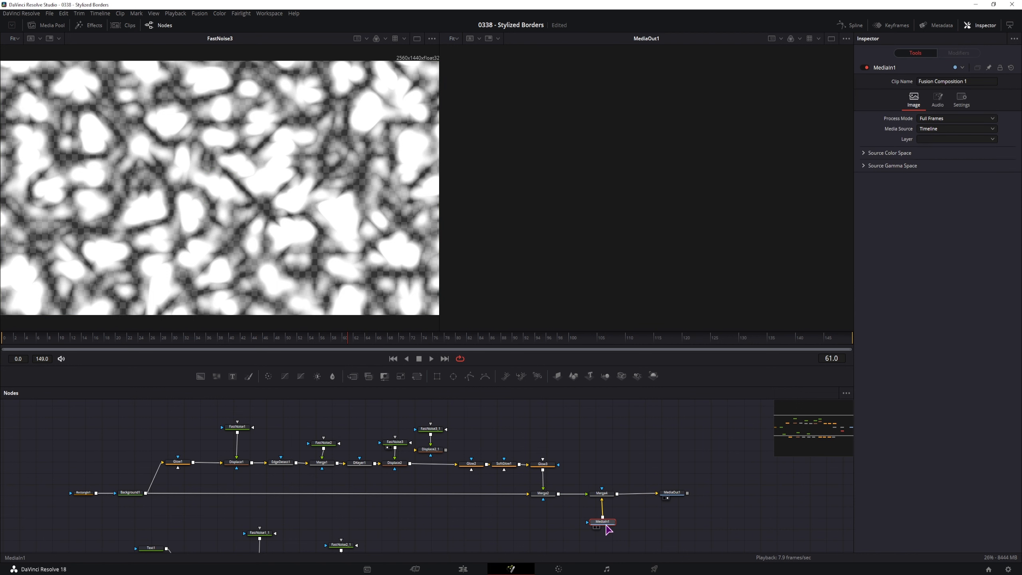
left_click(936, 130)
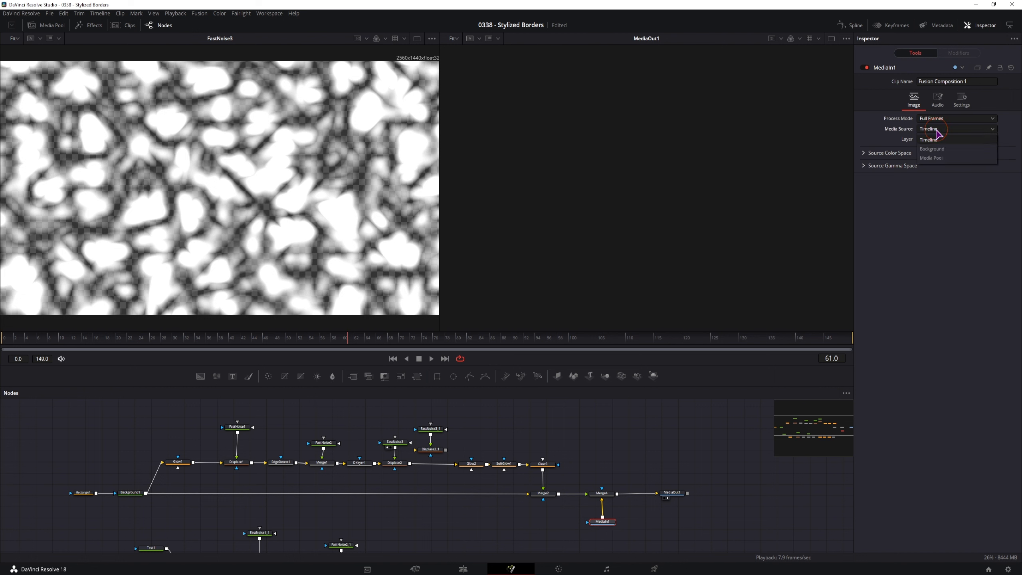
left_click(932, 149)
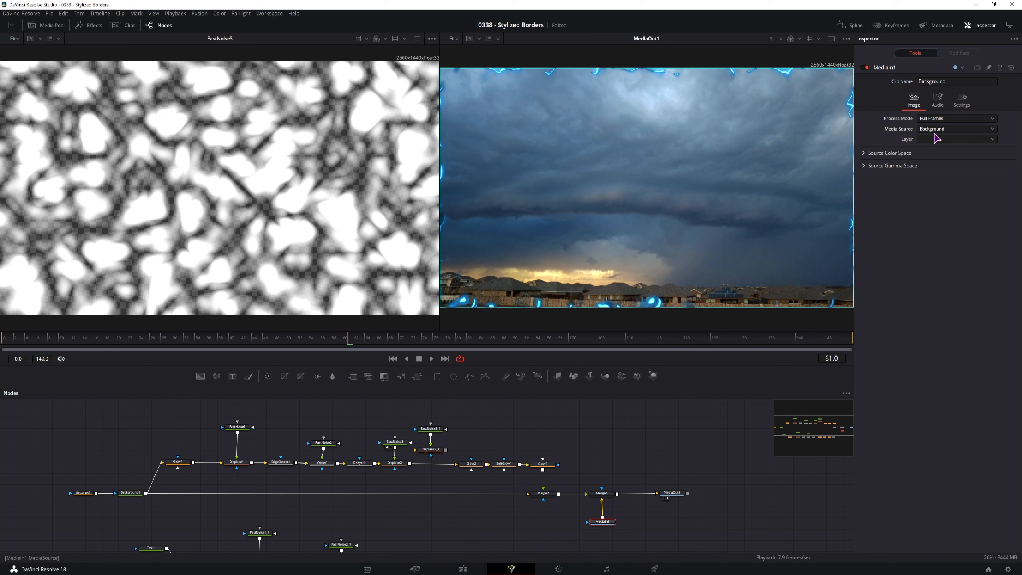
- Check the composited storm clip on the Edit page and the Merge4 and MediaIn1 settings in Fusion
left_click(454, 567)
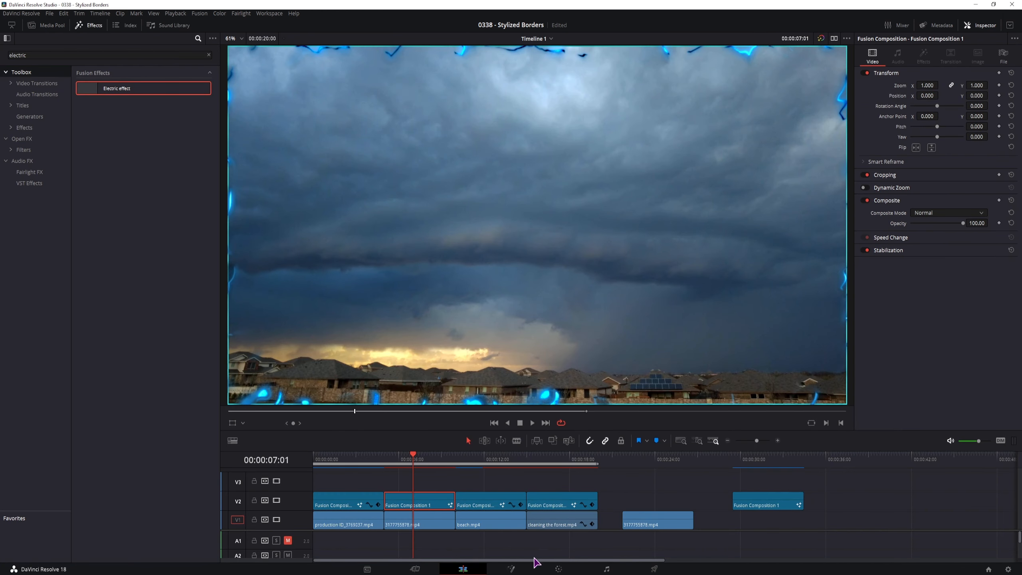
left_click(511, 569)
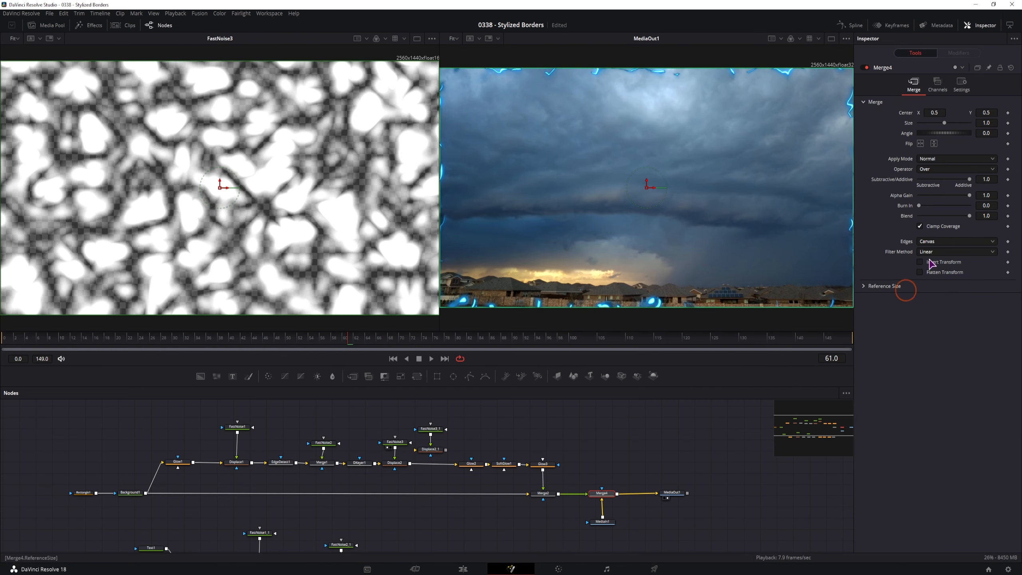
left_click(609, 524)
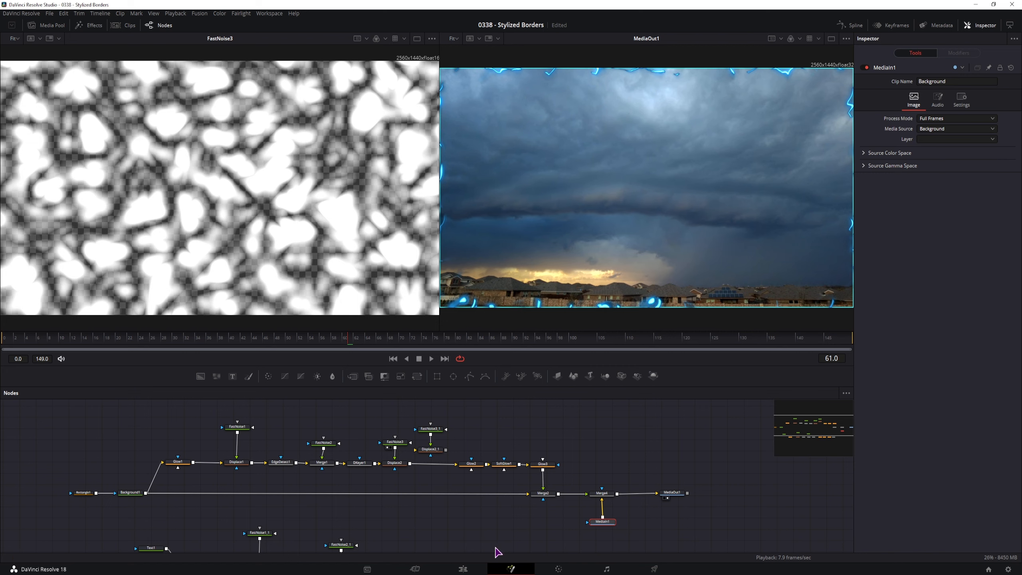
- On the Edit page, replace the storm clip beneath the lightning composition with production ID_3769037.mp4 and preview the border over it
left_click(462, 568)
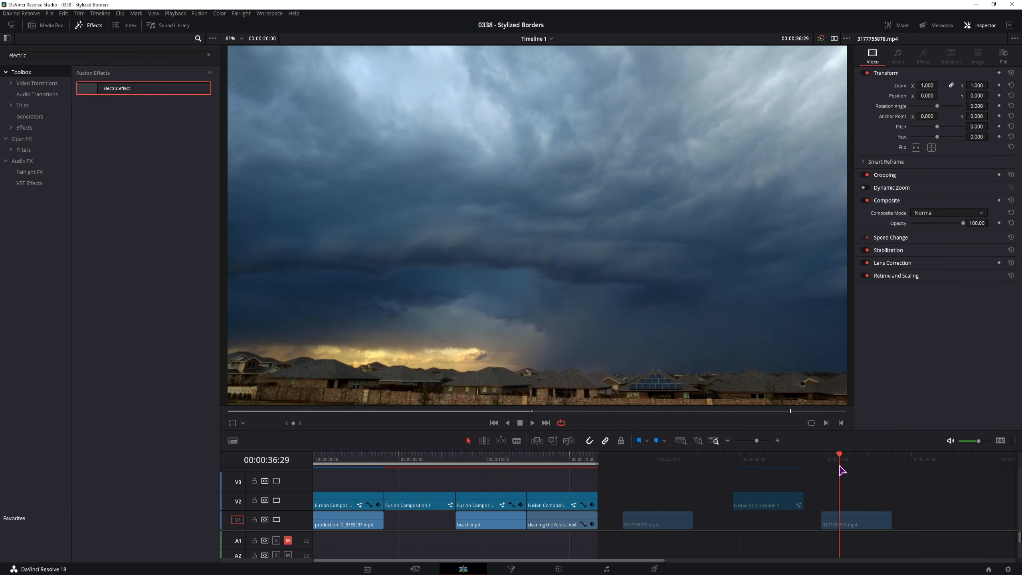
left_click_drag(366, 528, 437, 526)
left_click(416, 459)
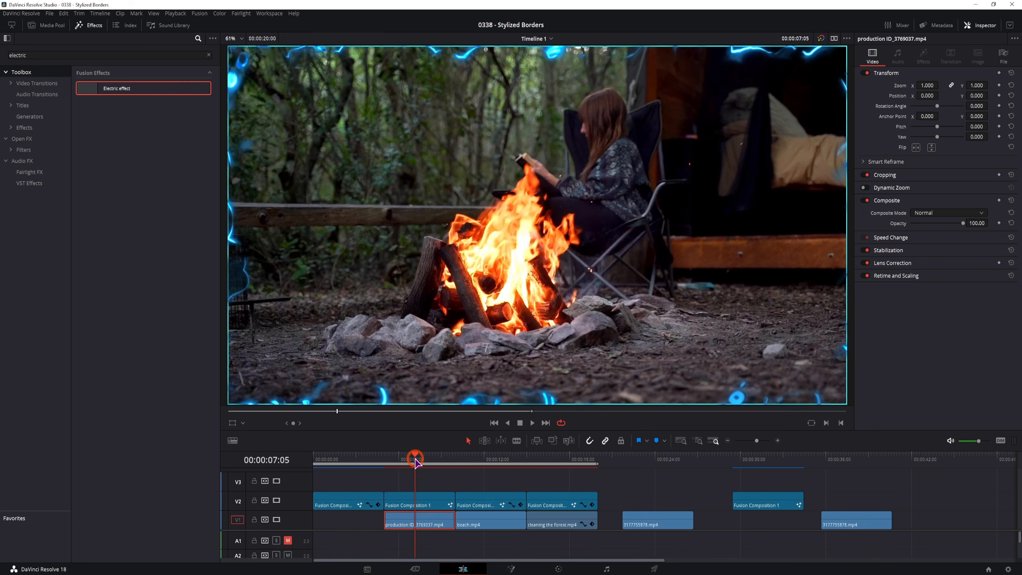
left_click(430, 502)
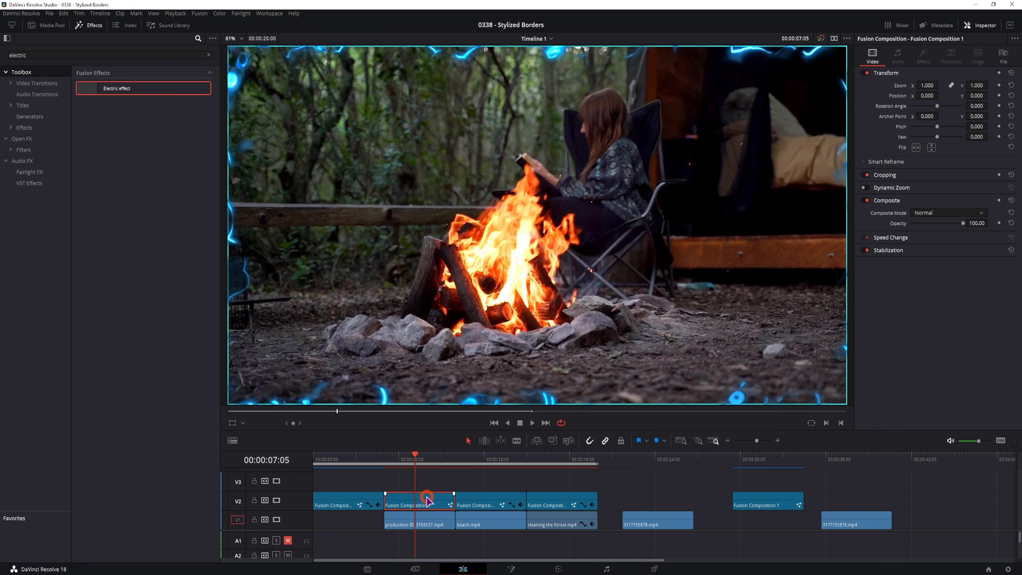
- In Fusion, select all lightning border nodes through Merge4, excluding MediaIn1 and MediaOut1, and create a macro from them
left_click(514, 569)
left_click(586, 468)
left_click_drag(54, 412, 627, 509)
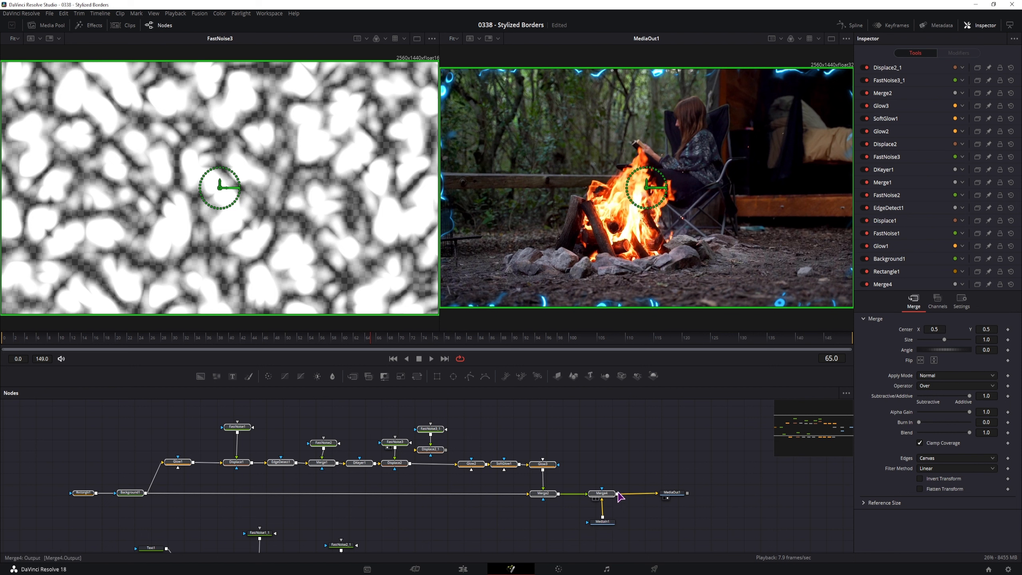
right_click(610, 498)
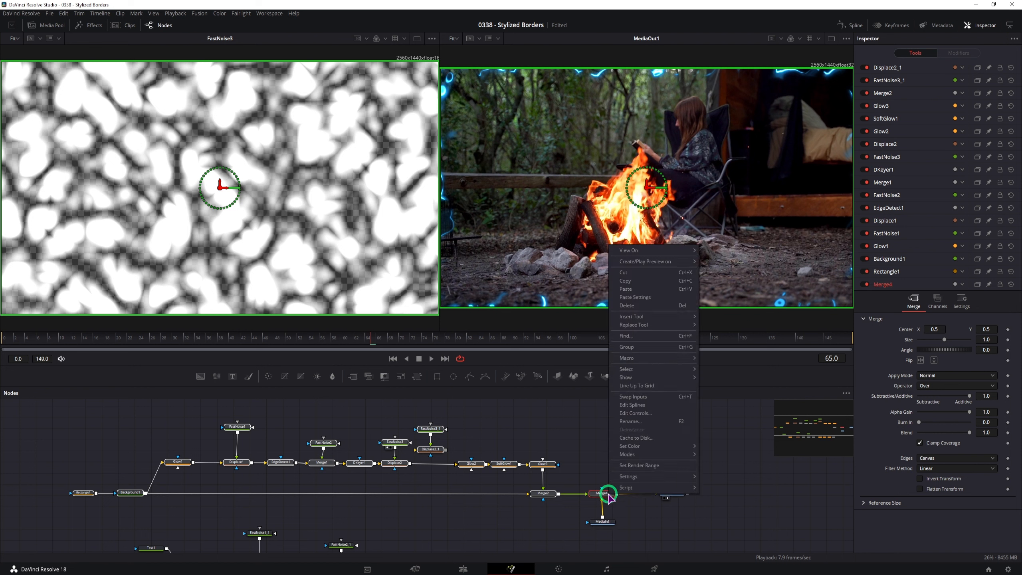
mouse_move(660, 363)
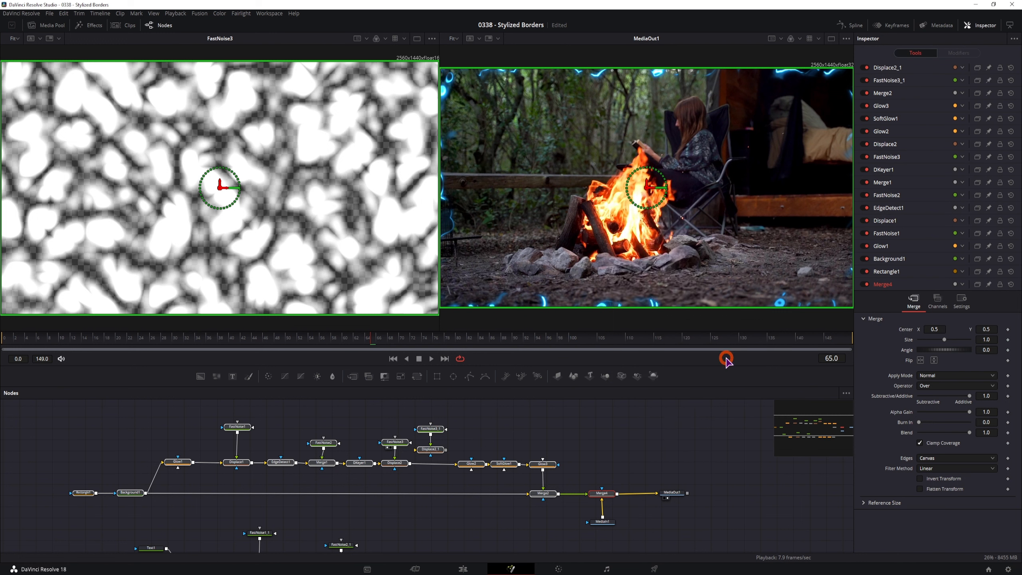
left_click(726, 358)
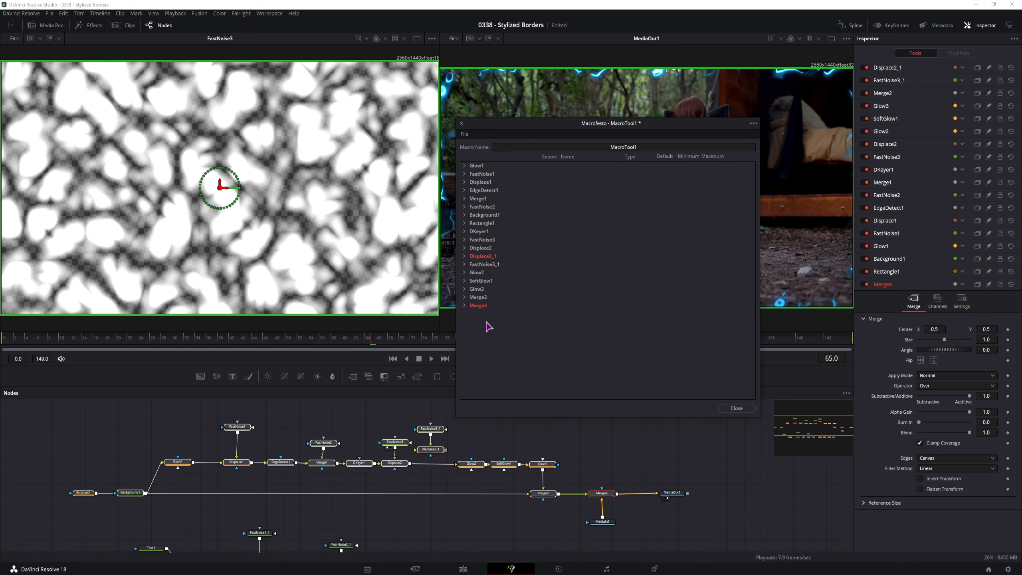
- Exclude Displace2_1's Output from the macro's exports, keeping Merge4's Output and Background exported
left_click(465, 257)
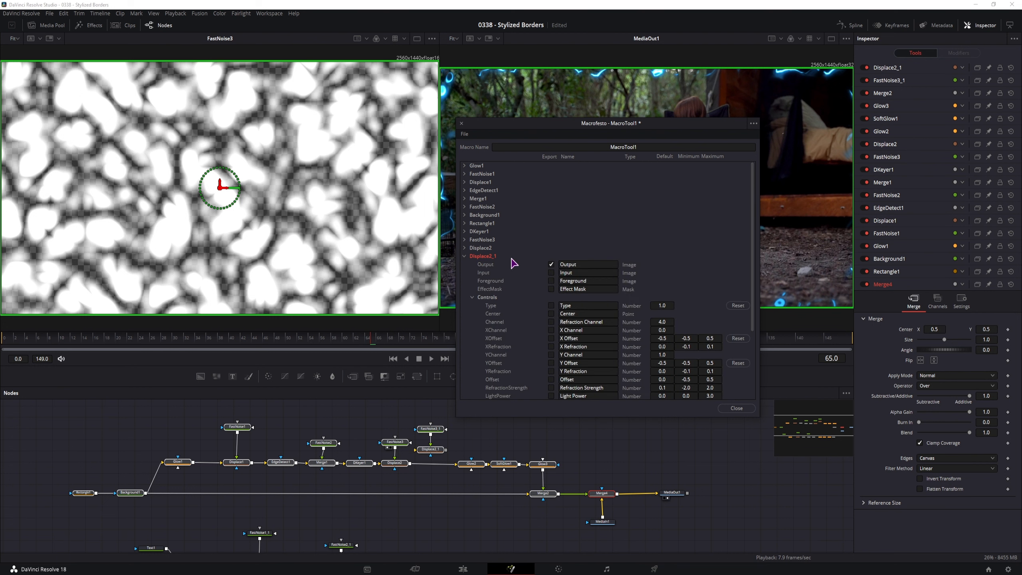
left_click(465, 255)
left_click(465, 305)
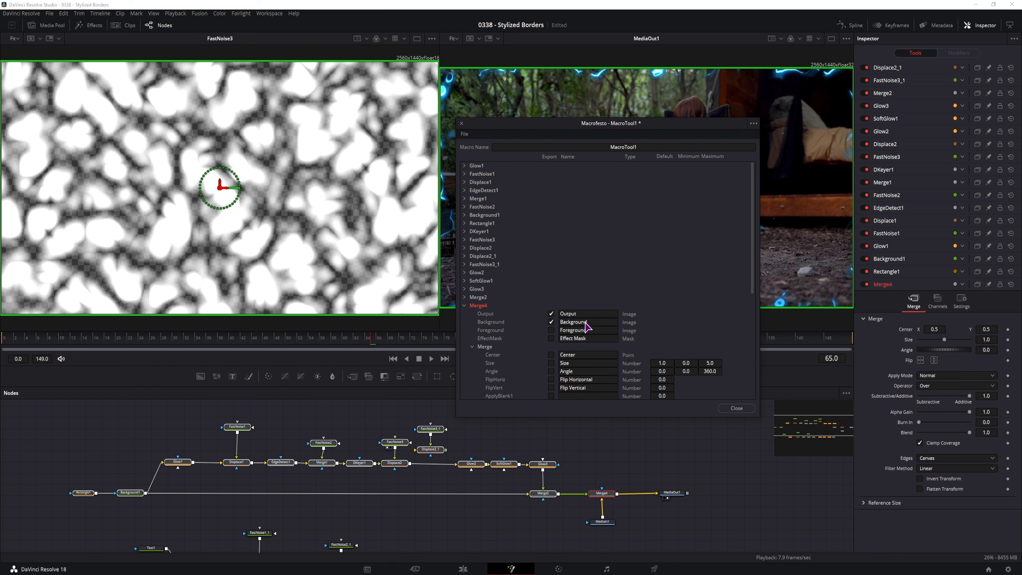
left_click(465, 306)
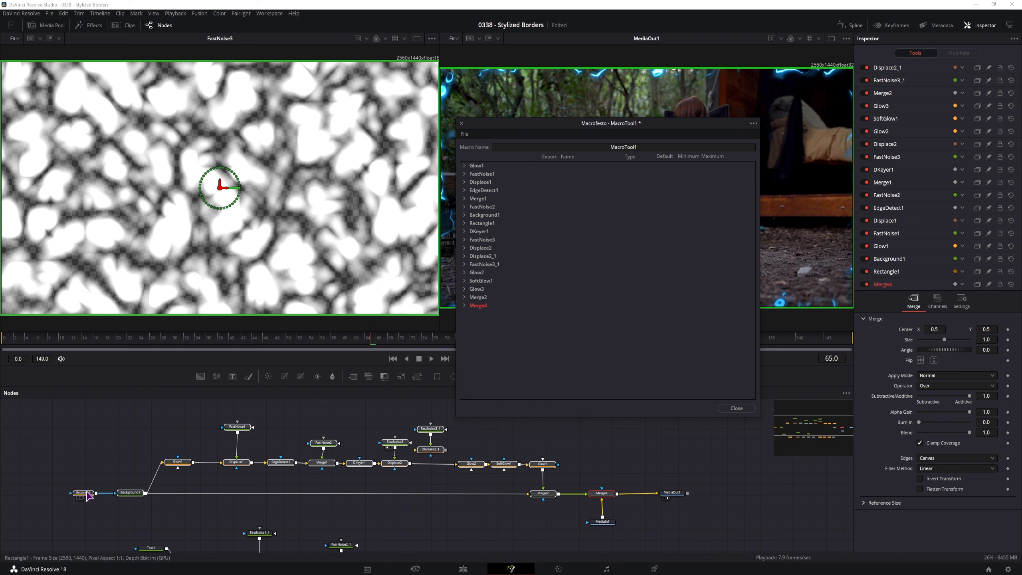
- Export Rectangle1's Border Width as a macro control
left_click(87, 494)
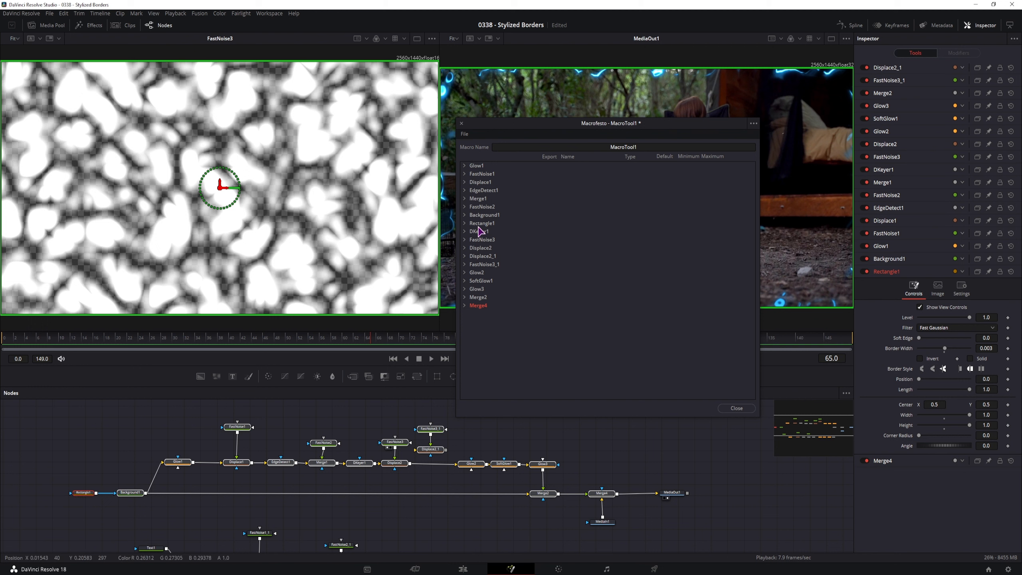
left_click(464, 223)
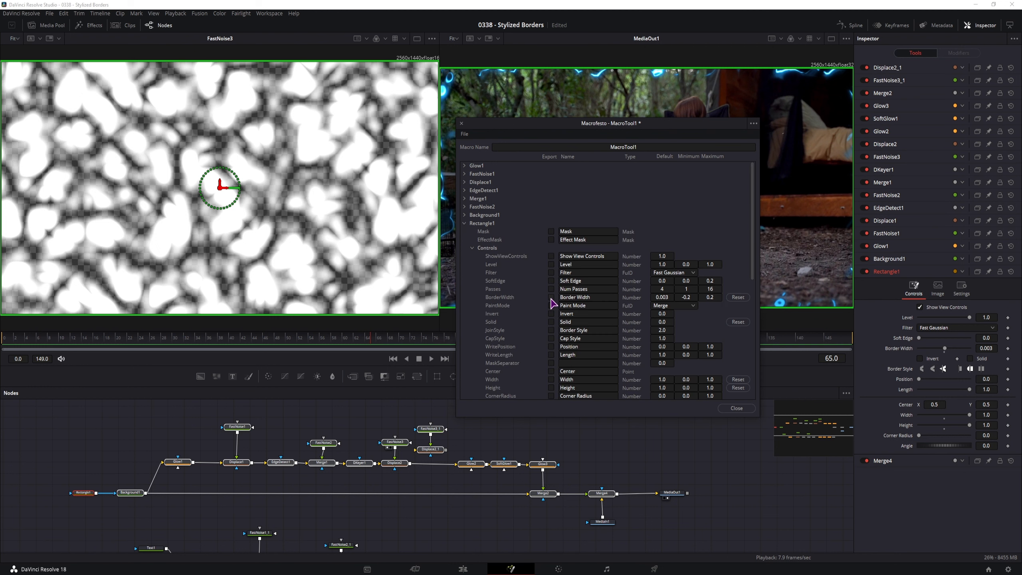
left_click(551, 297)
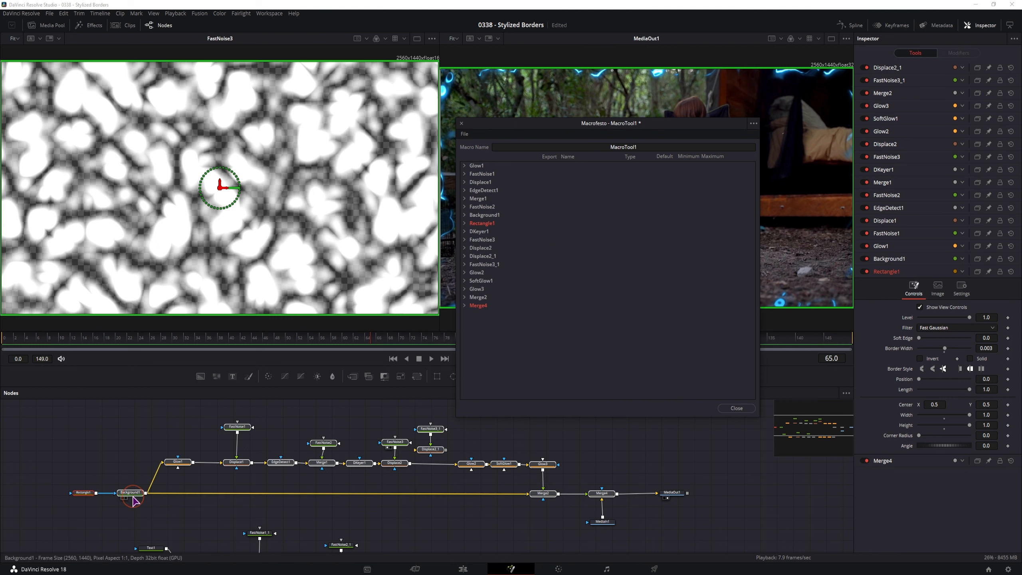
- Export Background1's TopLeftRed, TopLeftGreen and TopLeftBlue color values as macro controls
left_click(464, 215)
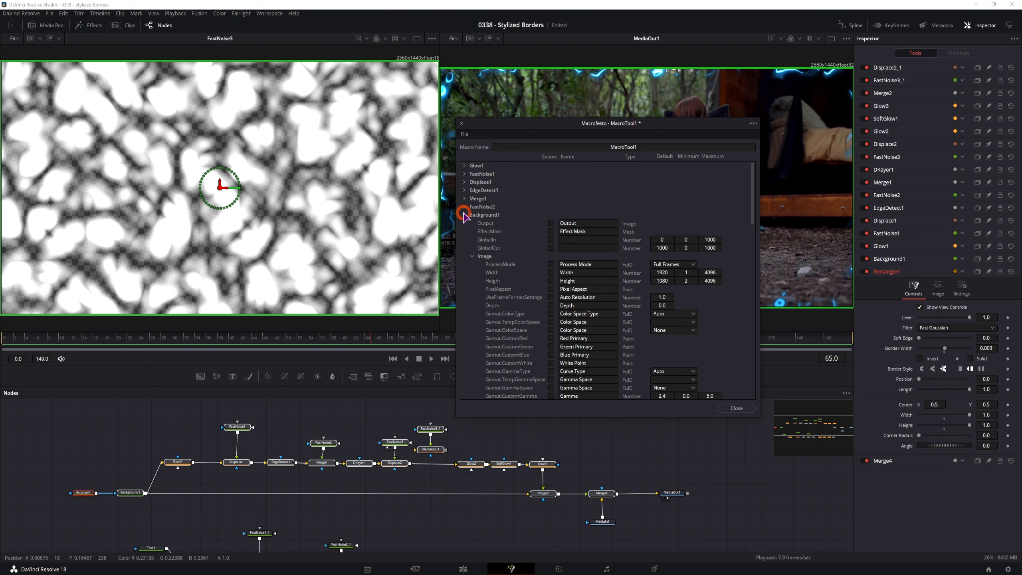
left_click(472, 256)
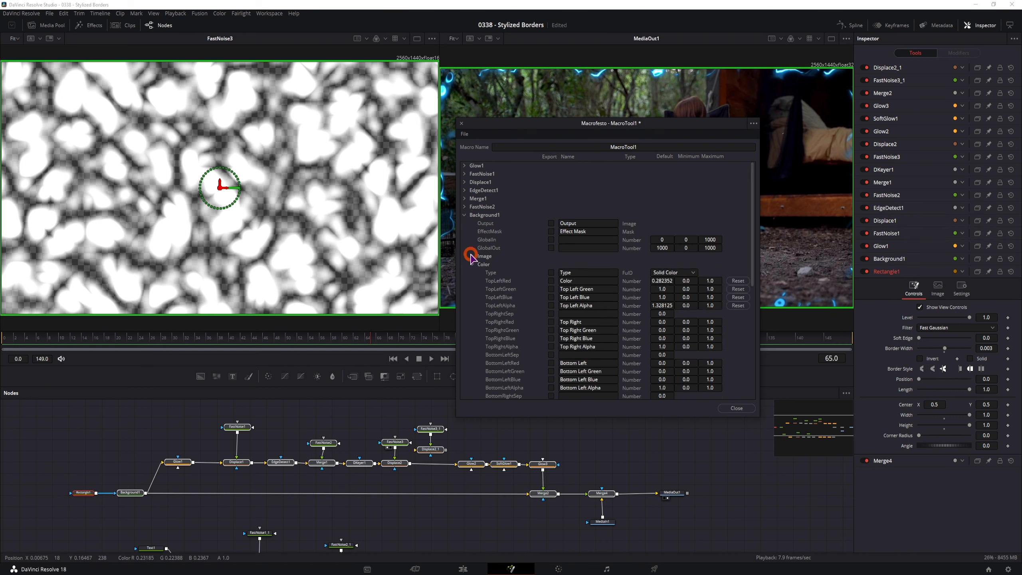
left_click(552, 281)
left_click(551, 289)
left_click(551, 297)
left_click(465, 217)
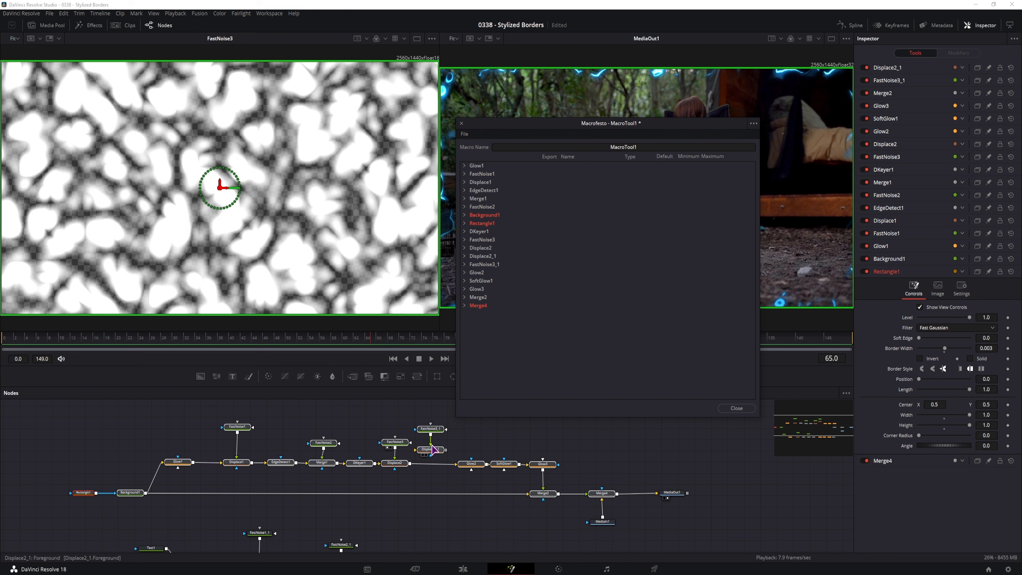
- Start saving the macro as a group and browse to the Fusion Templates > Edit > Effects folder
left_click(466, 135)
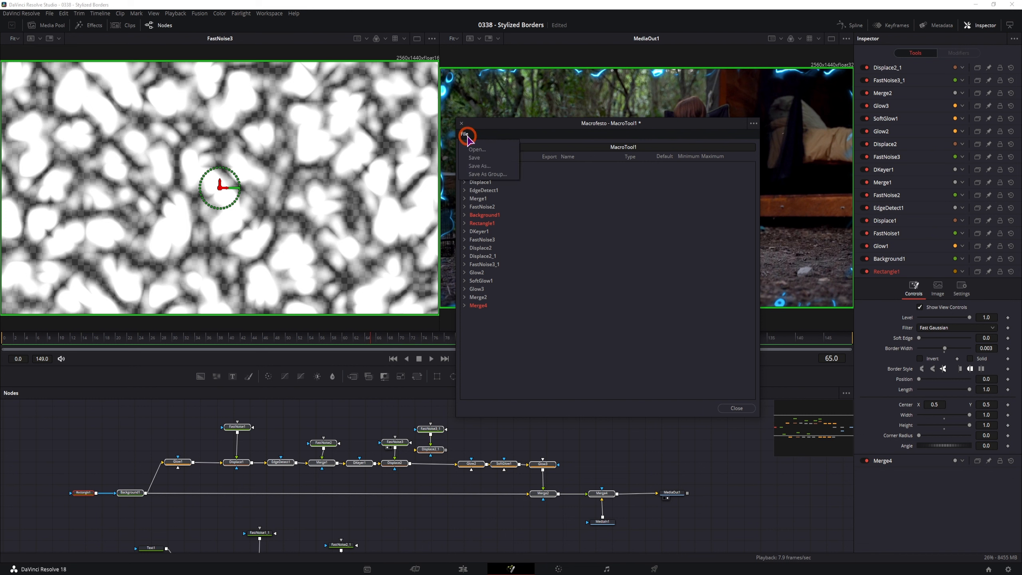
left_click(487, 174)
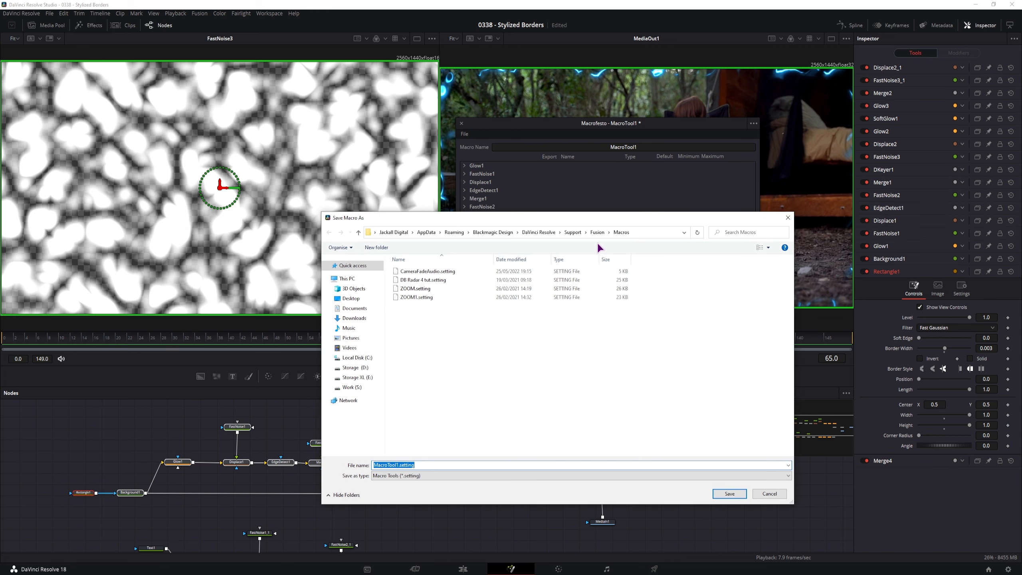
left_click(597, 233)
double_click(411, 418)
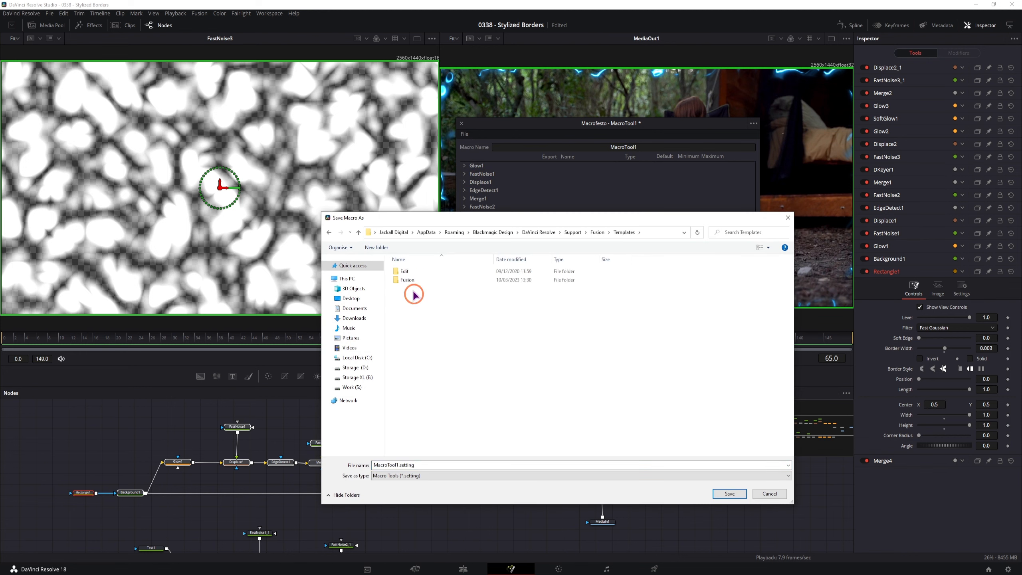
left_click(412, 272)
double_click(412, 272)
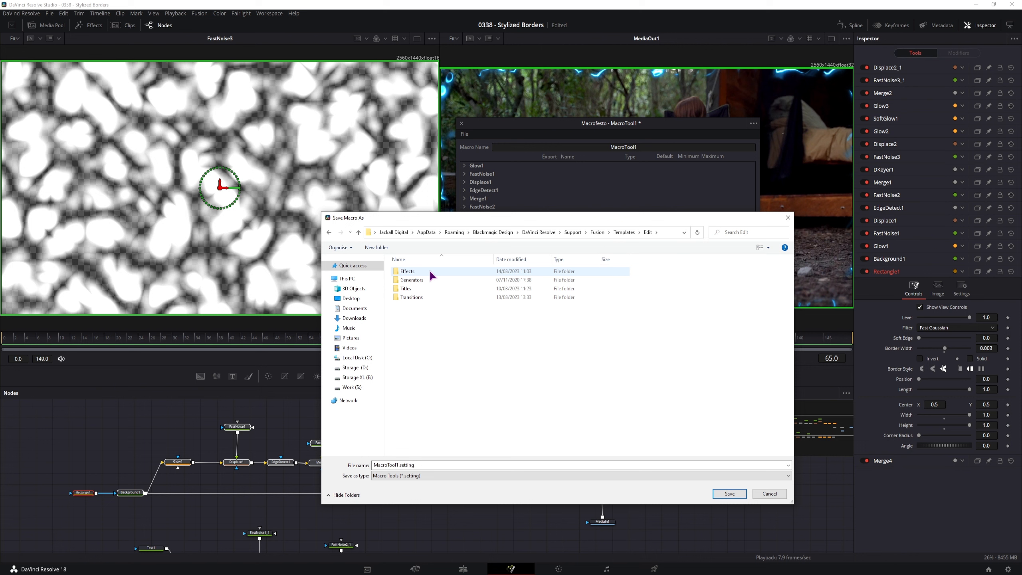
double_click(429, 271)
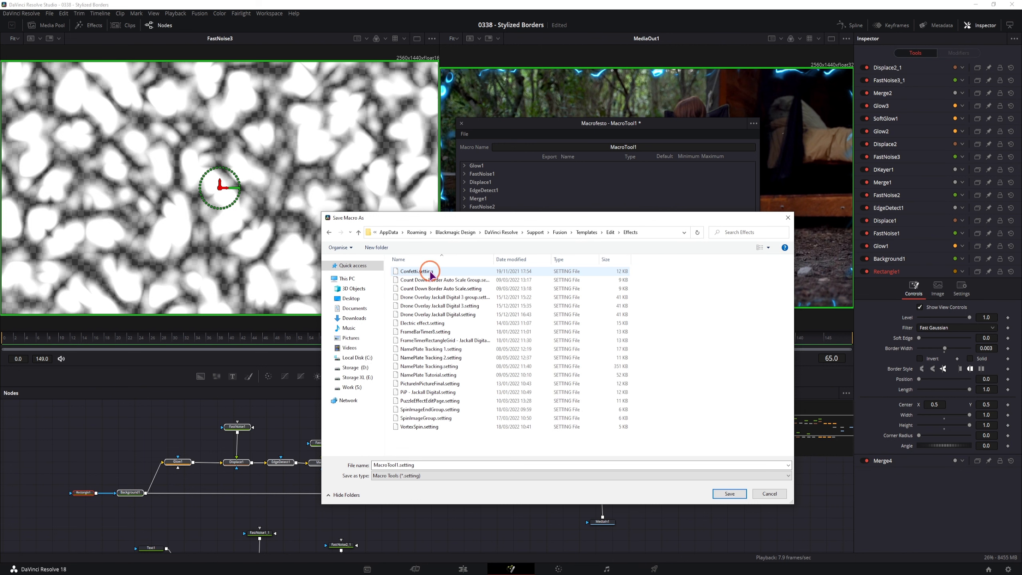
- Save the macro group as Electric effect.setting, overwriting the existing file, and close the macro editor
left_click(419, 324)
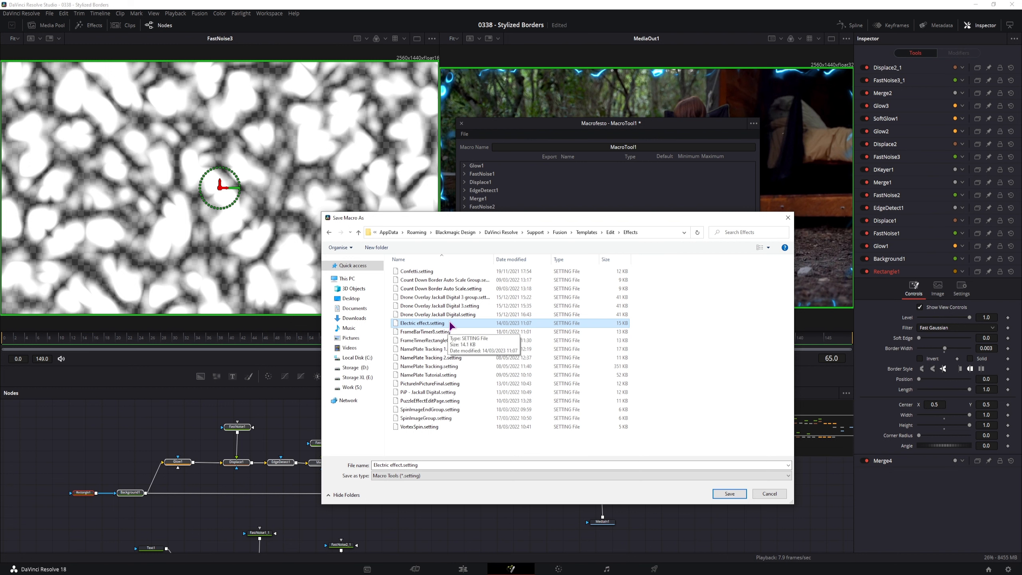
key("Return")
left_click(529, 293)
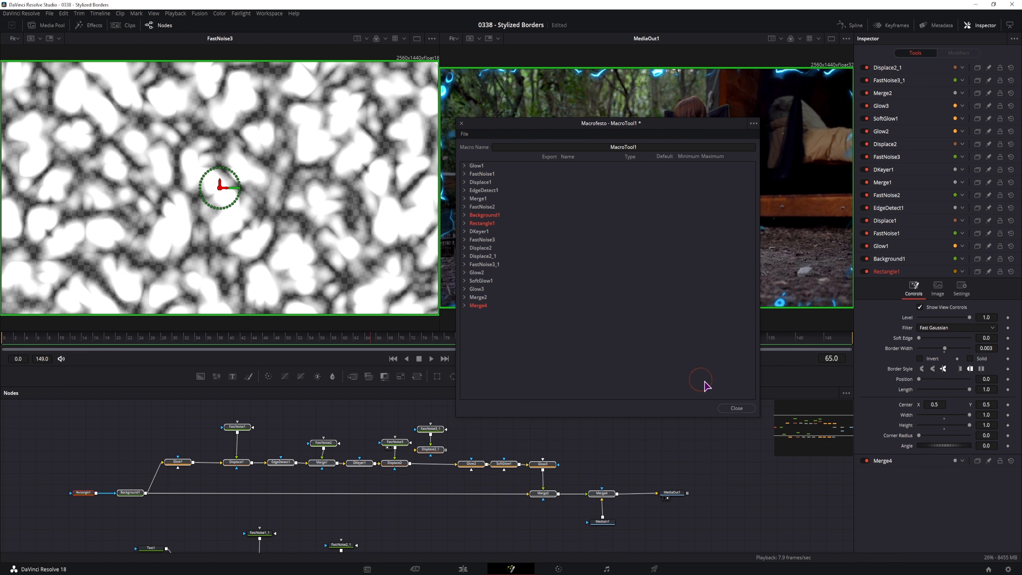
left_click(735, 408)
left_click(589, 442)
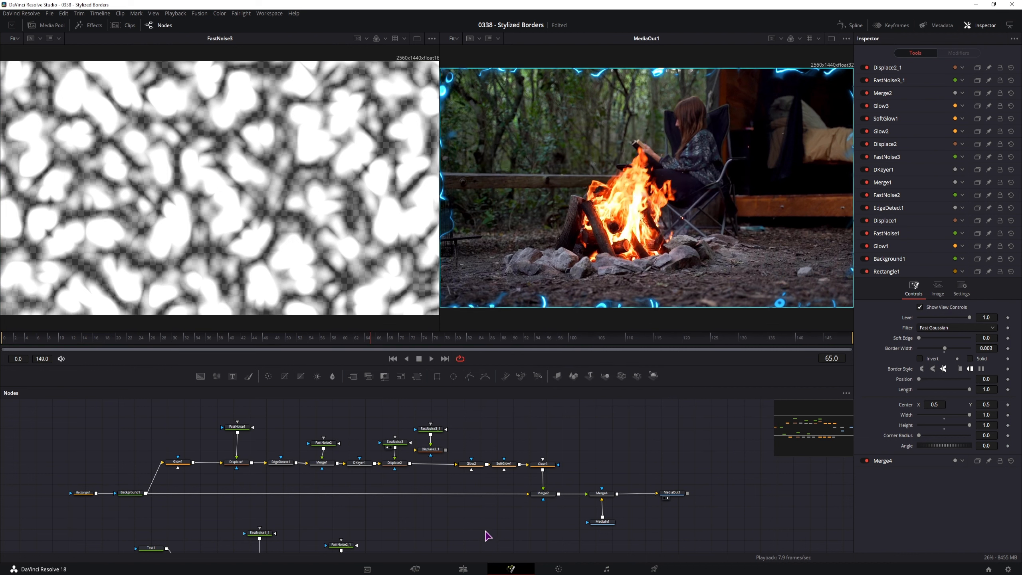
- On the Edit page, apply Electric effect to the V1 clip that follows cleaning the forest.mp4 and preview it
left_click(463, 569)
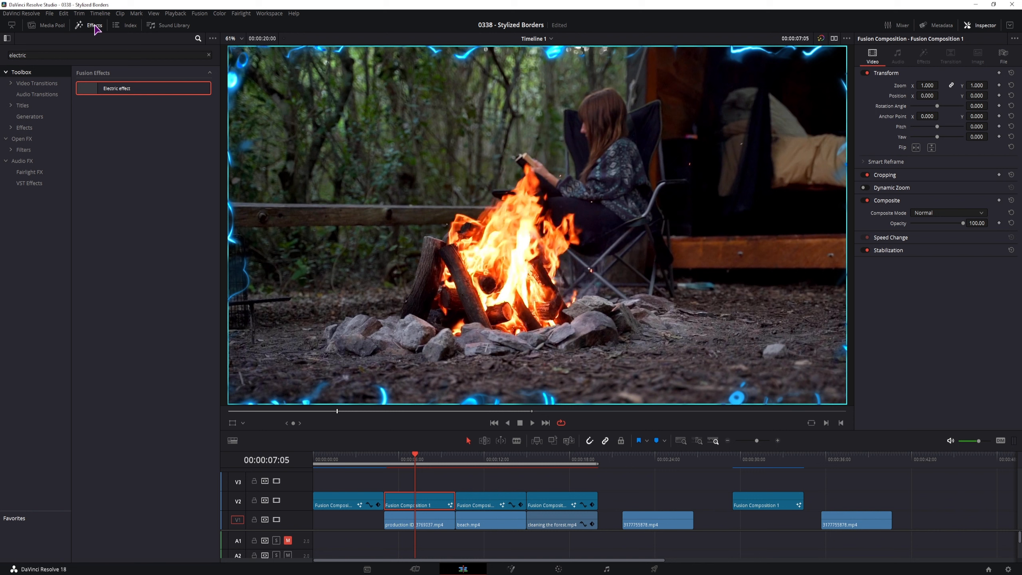
double_click(48, 55)
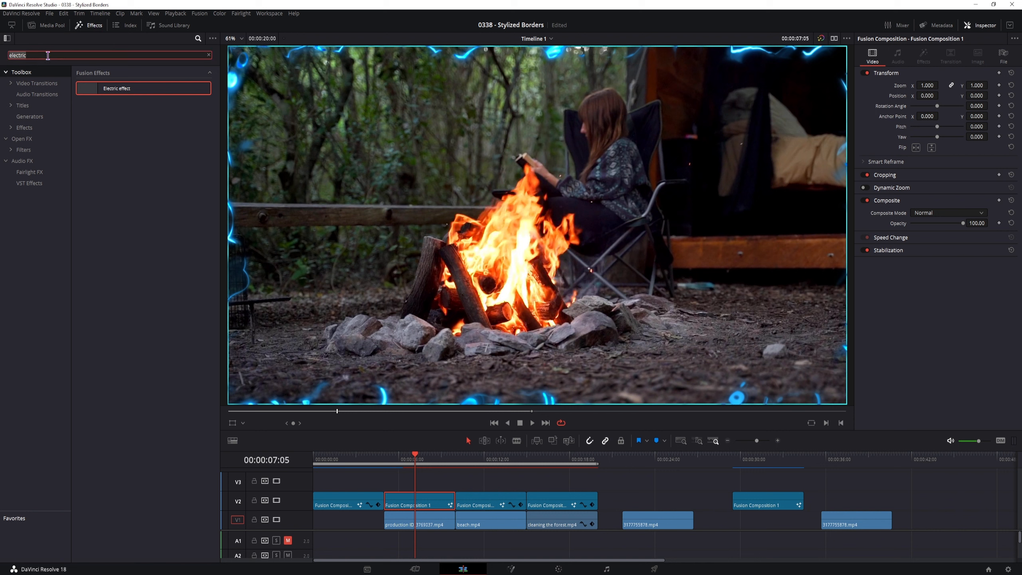
left_click(104, 124)
left_click_drag(86, 89, 647, 522)
mouse_move(646, 458)
left_mouse_down()
mouse_move(669, 461)
mouse_move(659, 465)
left_mouse_up()
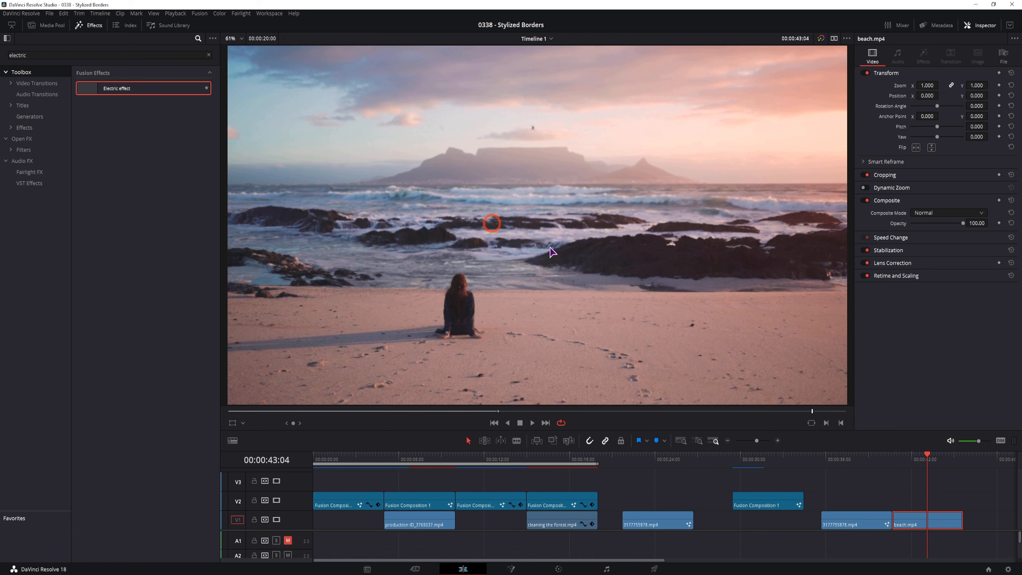
- Apply Electric effect to the beach.mp4 clip at the end of V1 and extend the clip's end
left_click_drag(550, 247, 920, 526)
left_click_drag(901, 465, 923, 472)
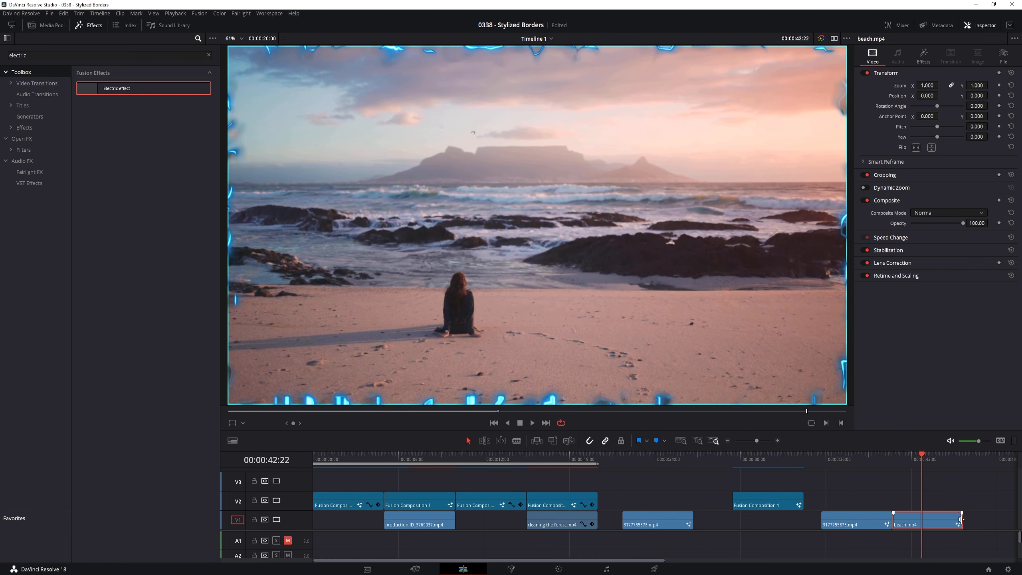
left_click_drag(962, 520, 1008, 521)
left_click_drag(925, 461, 875, 460)
- Open beach.mp4's Electric effect in Fusion, space out its nodes and expand the MacroTool1 group
left_click(900, 525)
left_click(986, 25)
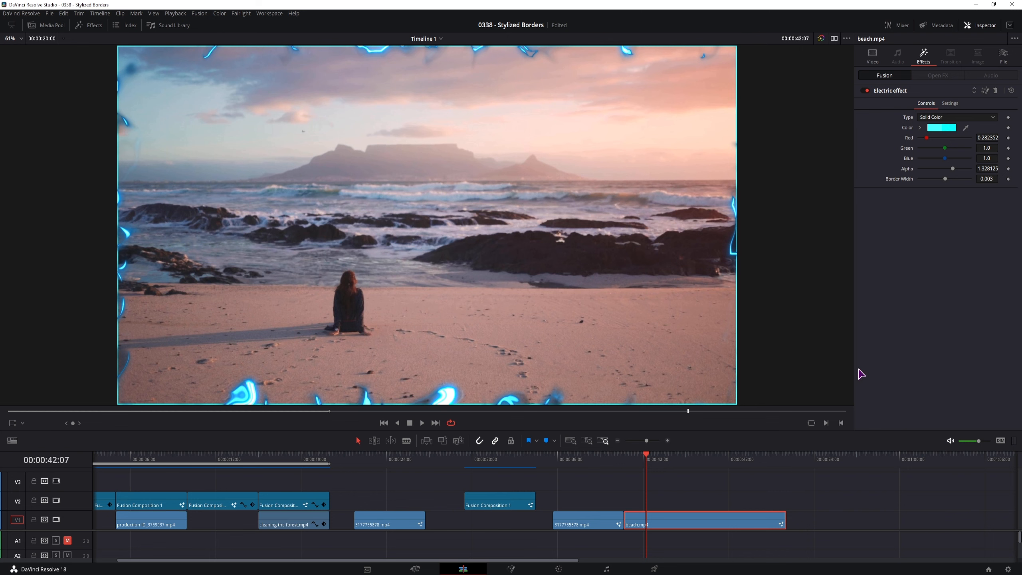
left_click(986, 91)
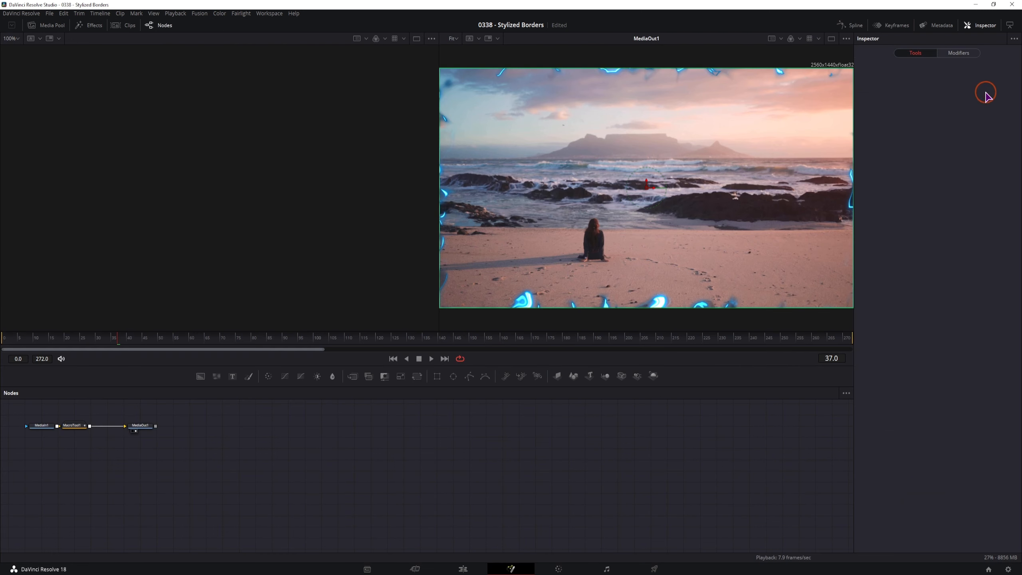
left_click_drag(141, 426, 298, 431)
left_click_drag(74, 427, 206, 441)
double_click(152, 434)
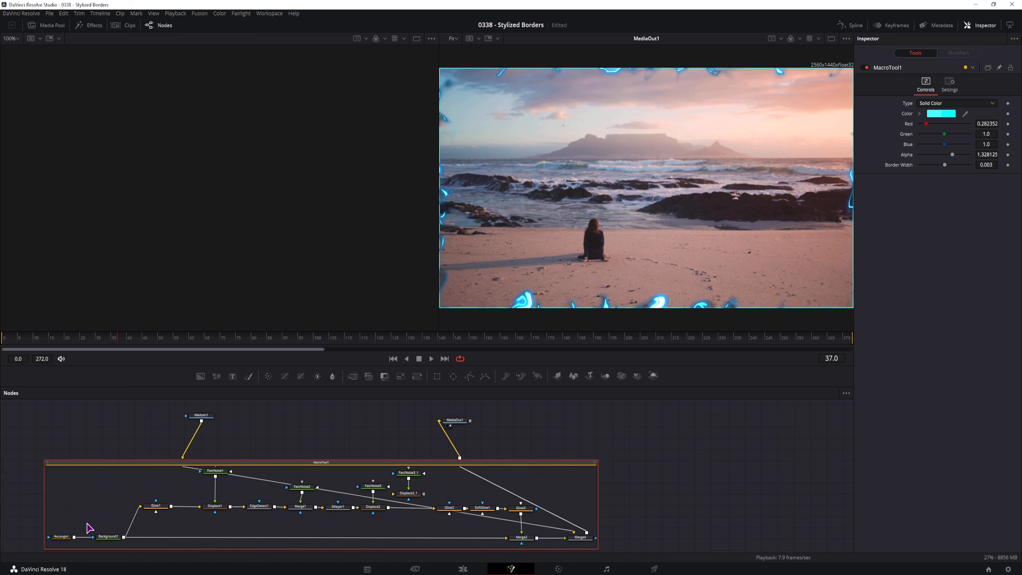
- Add a Text node reading "TEXT" inside MacroTool1 and feed it into Glow1 in place of Background1
left_click_drag(232, 376, 140, 506)
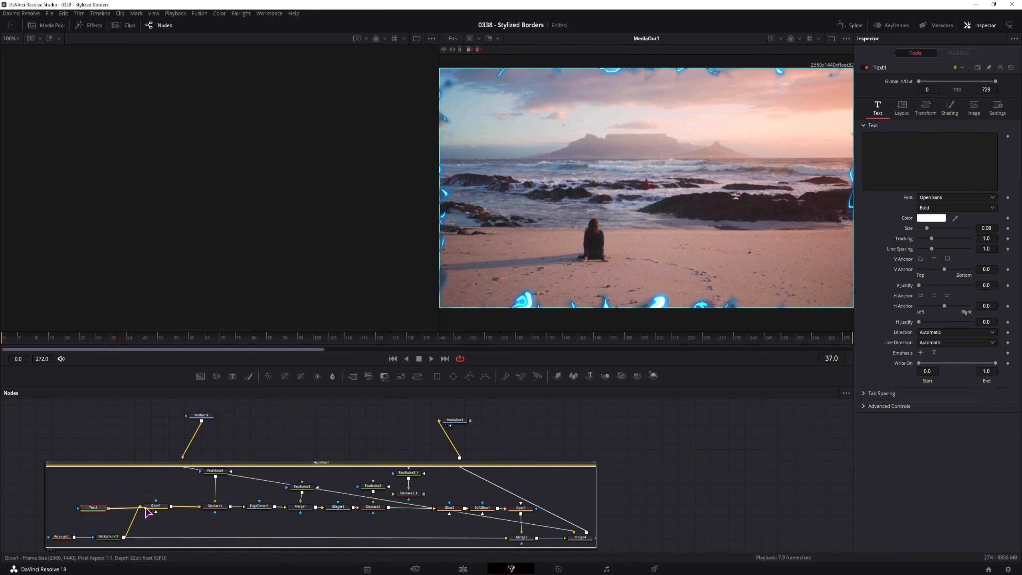
left_click(920, 153)
type("TEXT")
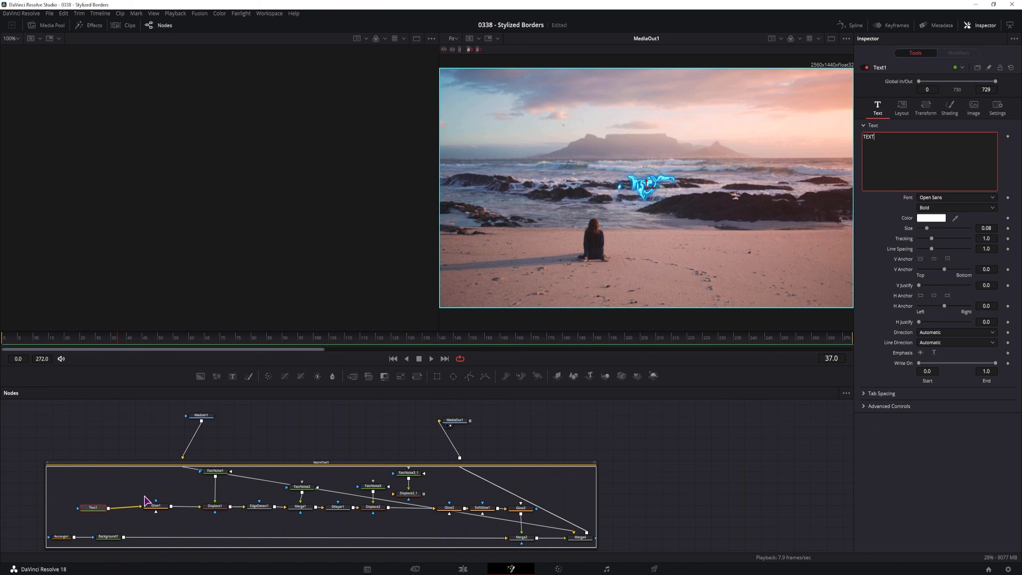
- Return to the Edit page and open the campfire clip's Fusion Composition 1 on V2 in Fusion
left_click(462, 569)
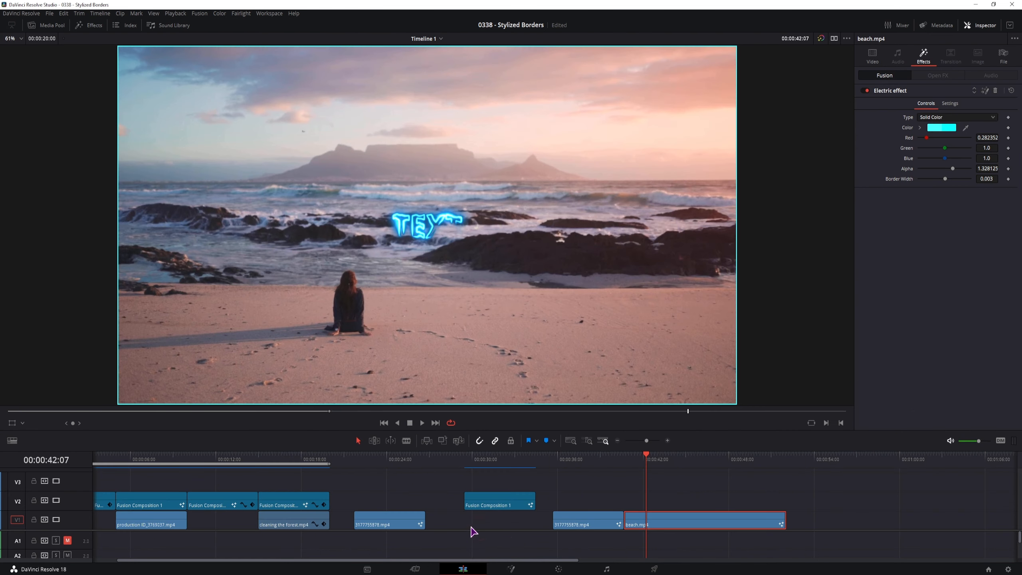
left_click(147, 463)
left_click_drag(184, 485, 232, 490)
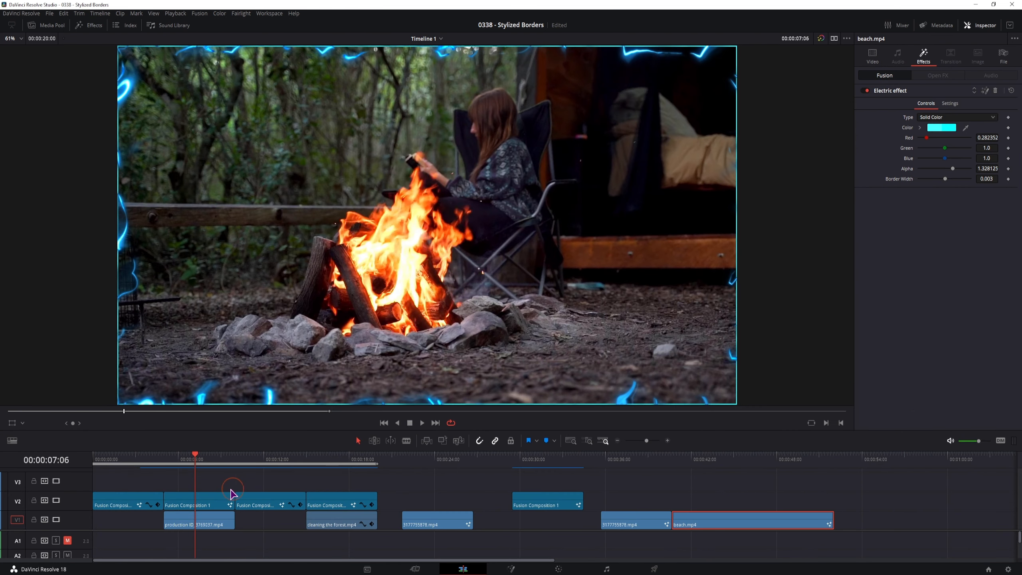
left_click(237, 509)
key("shift+5")
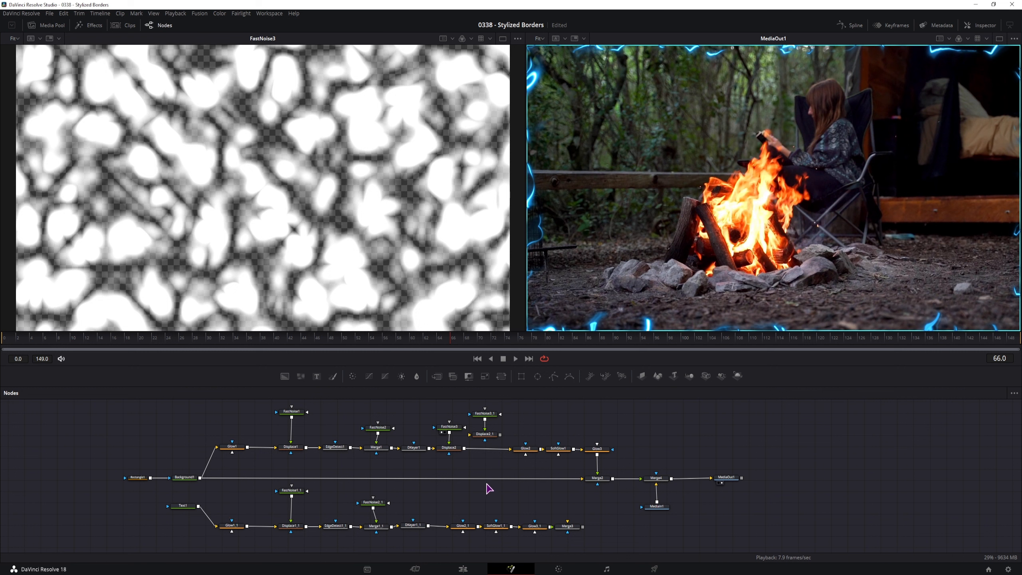
- Extract Displace2 with FastNoise3 from the upper lightning chain and feed Text1 into Glow1 in place of Background1
left_click_drag(463, 461, 436, 409)
left_click_drag(445, 445, 446, 426)
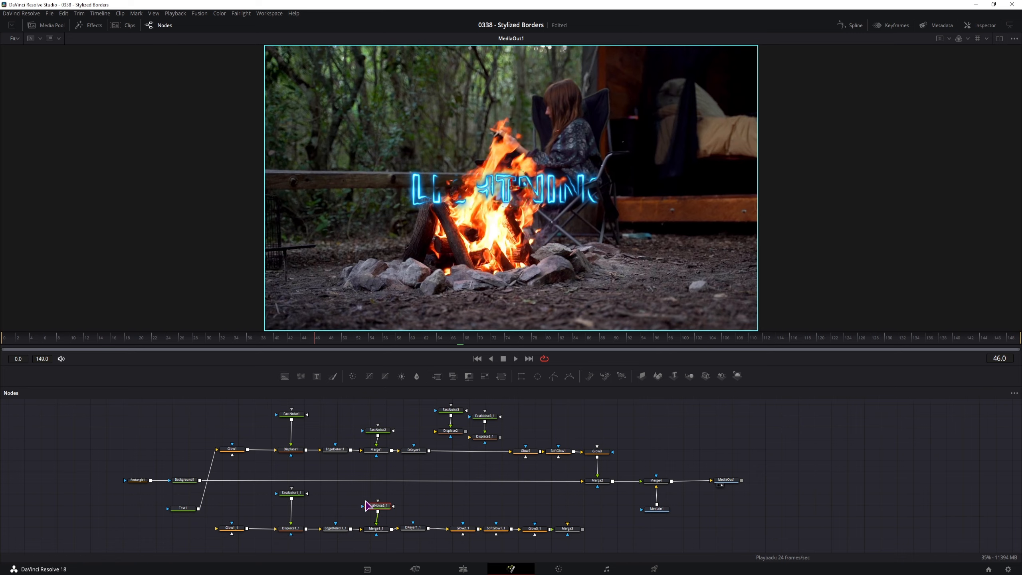
left_click(219, 457)
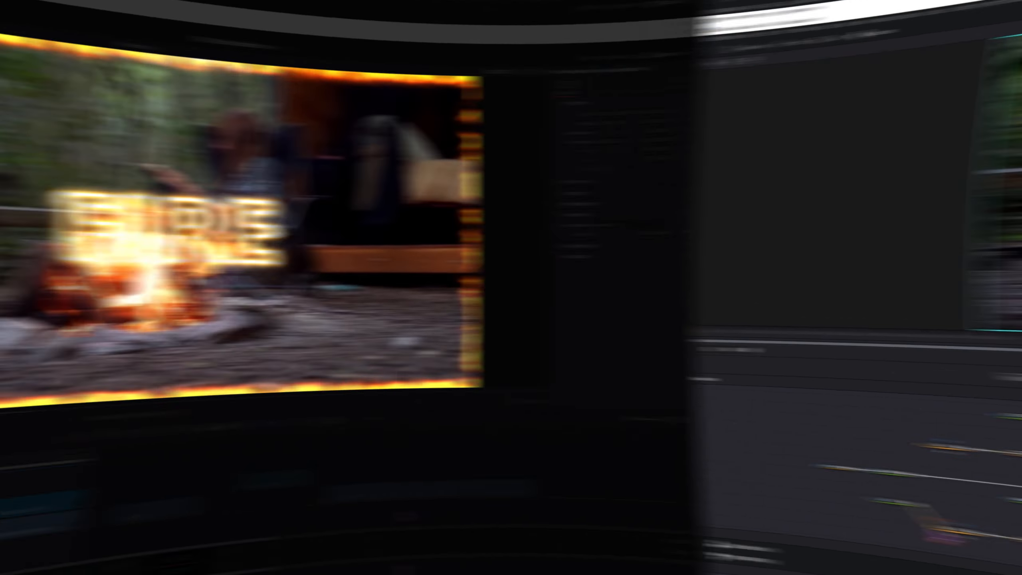